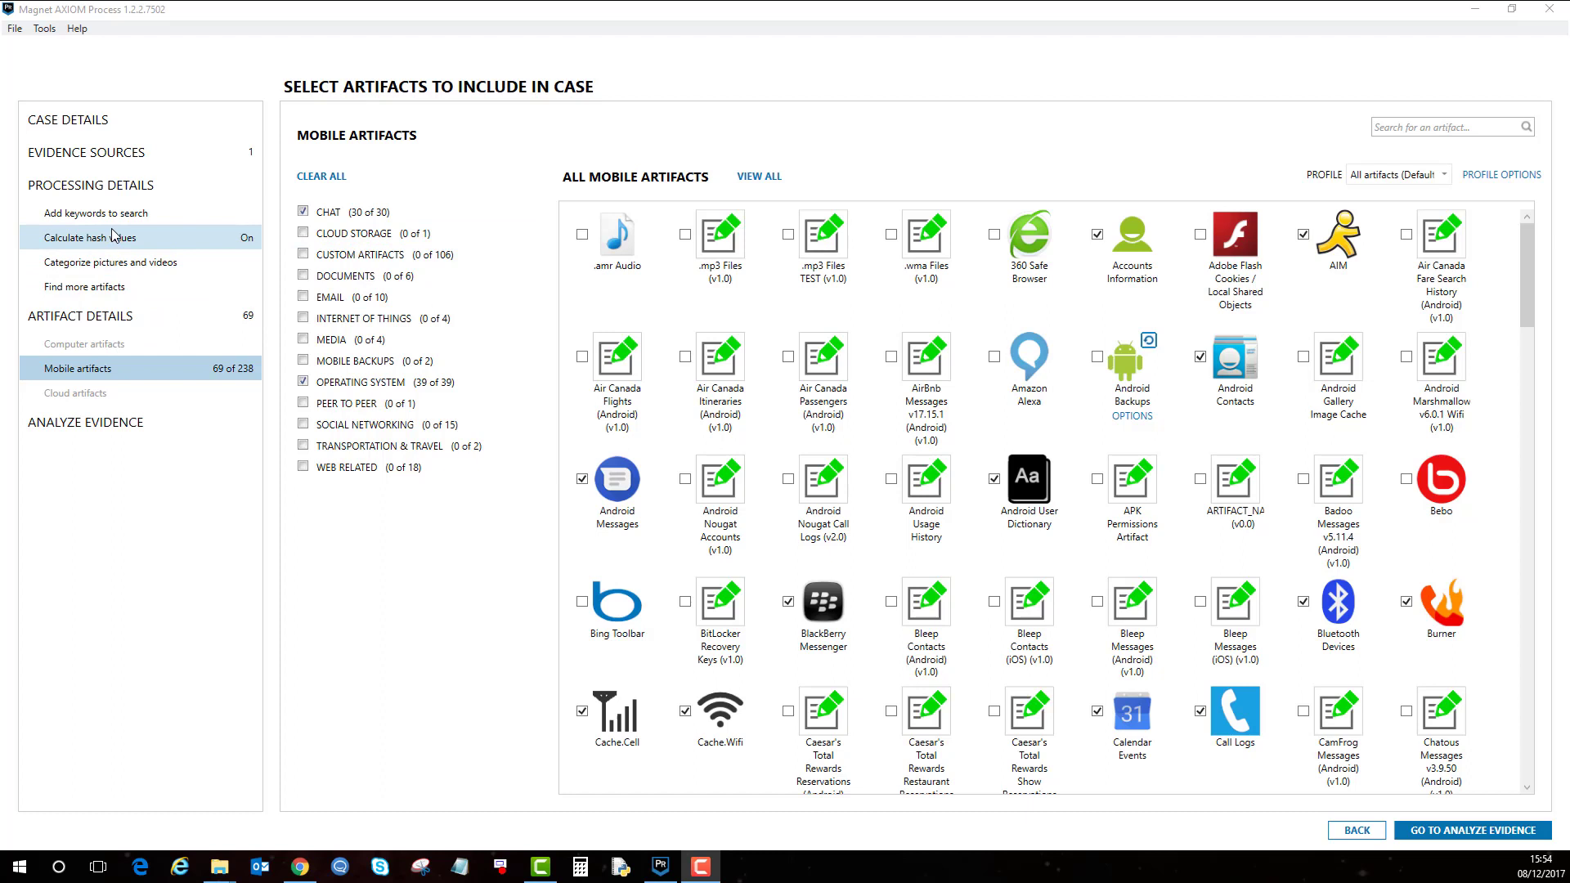
Enable 'Allow AXIOM to find more artifacts' and go back to the Mobile artifacts list.
click(112, 291)
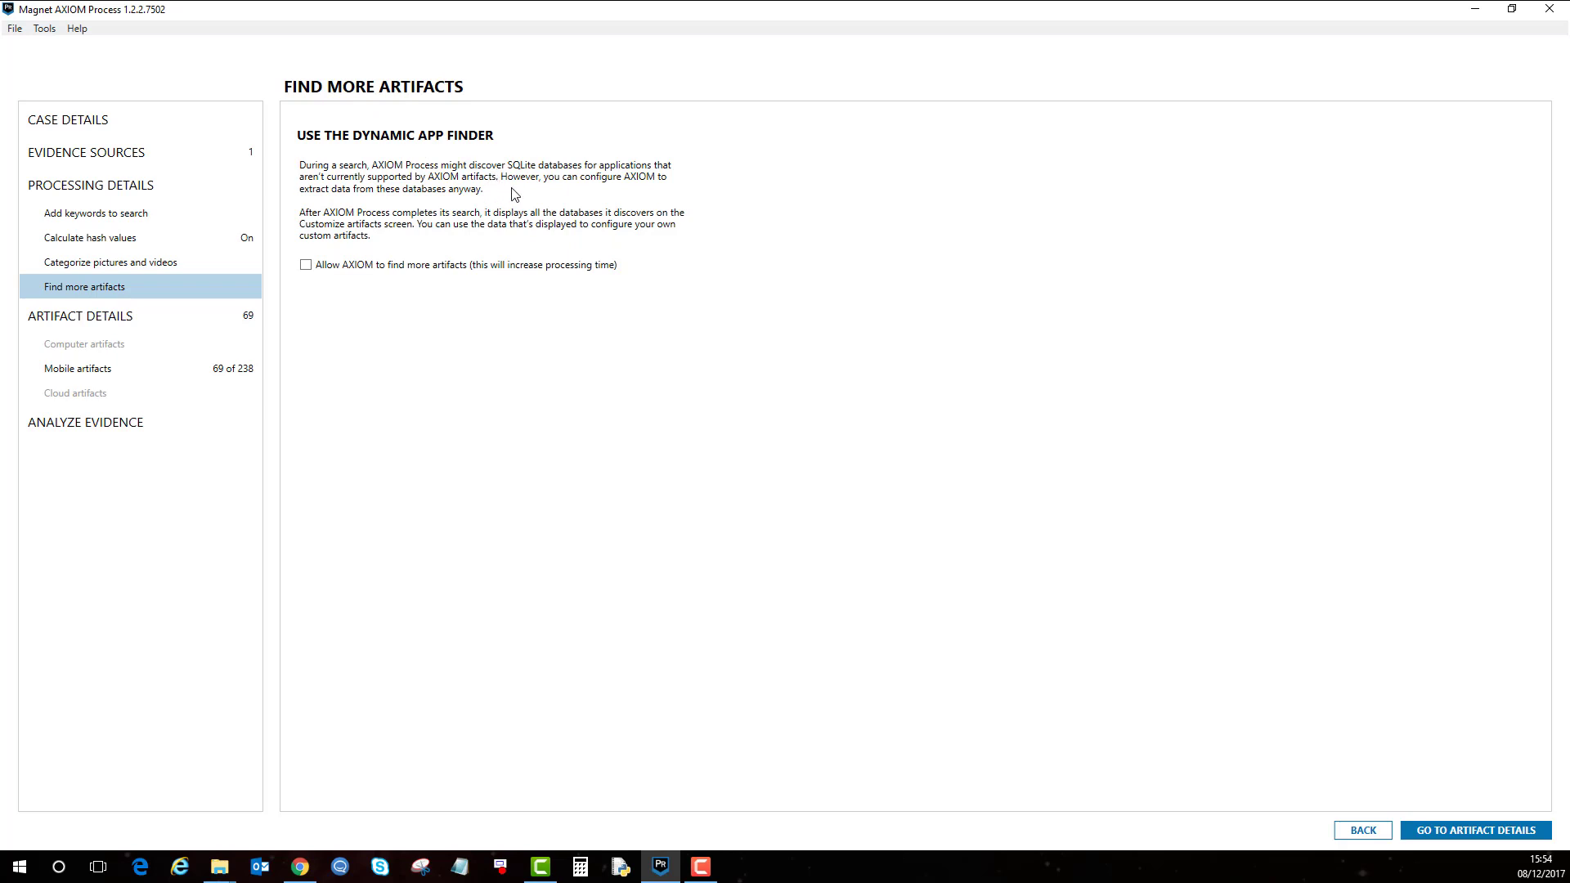
click(306, 265)
click(113, 376)
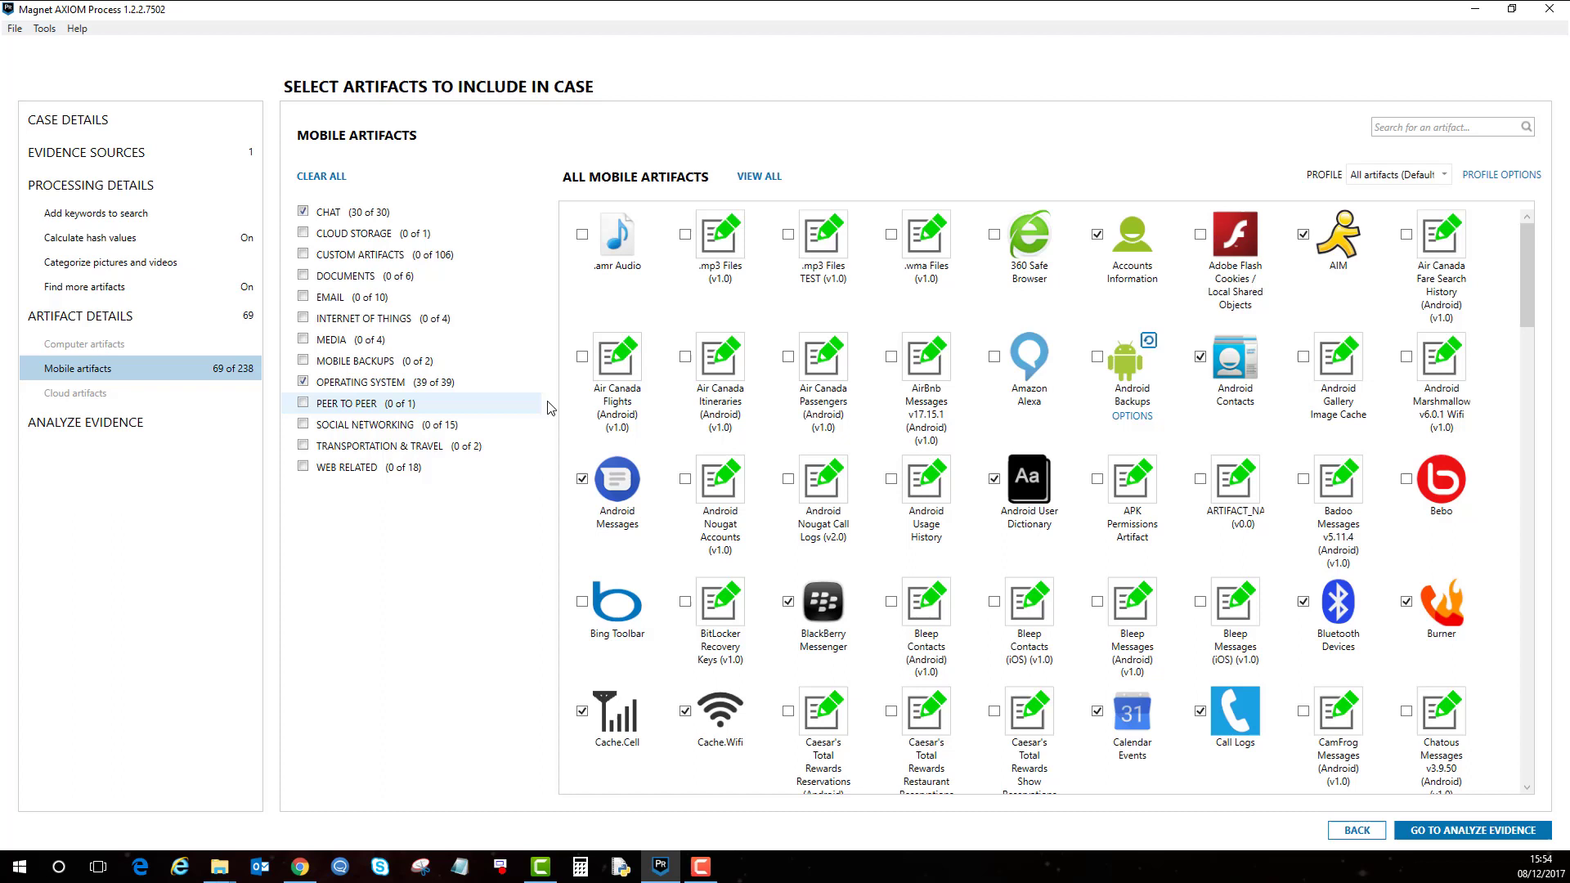
Analyze the iPhone 6 evidence to reach the Customize Artifacts page with 40 discovered tables.
click(1464, 831)
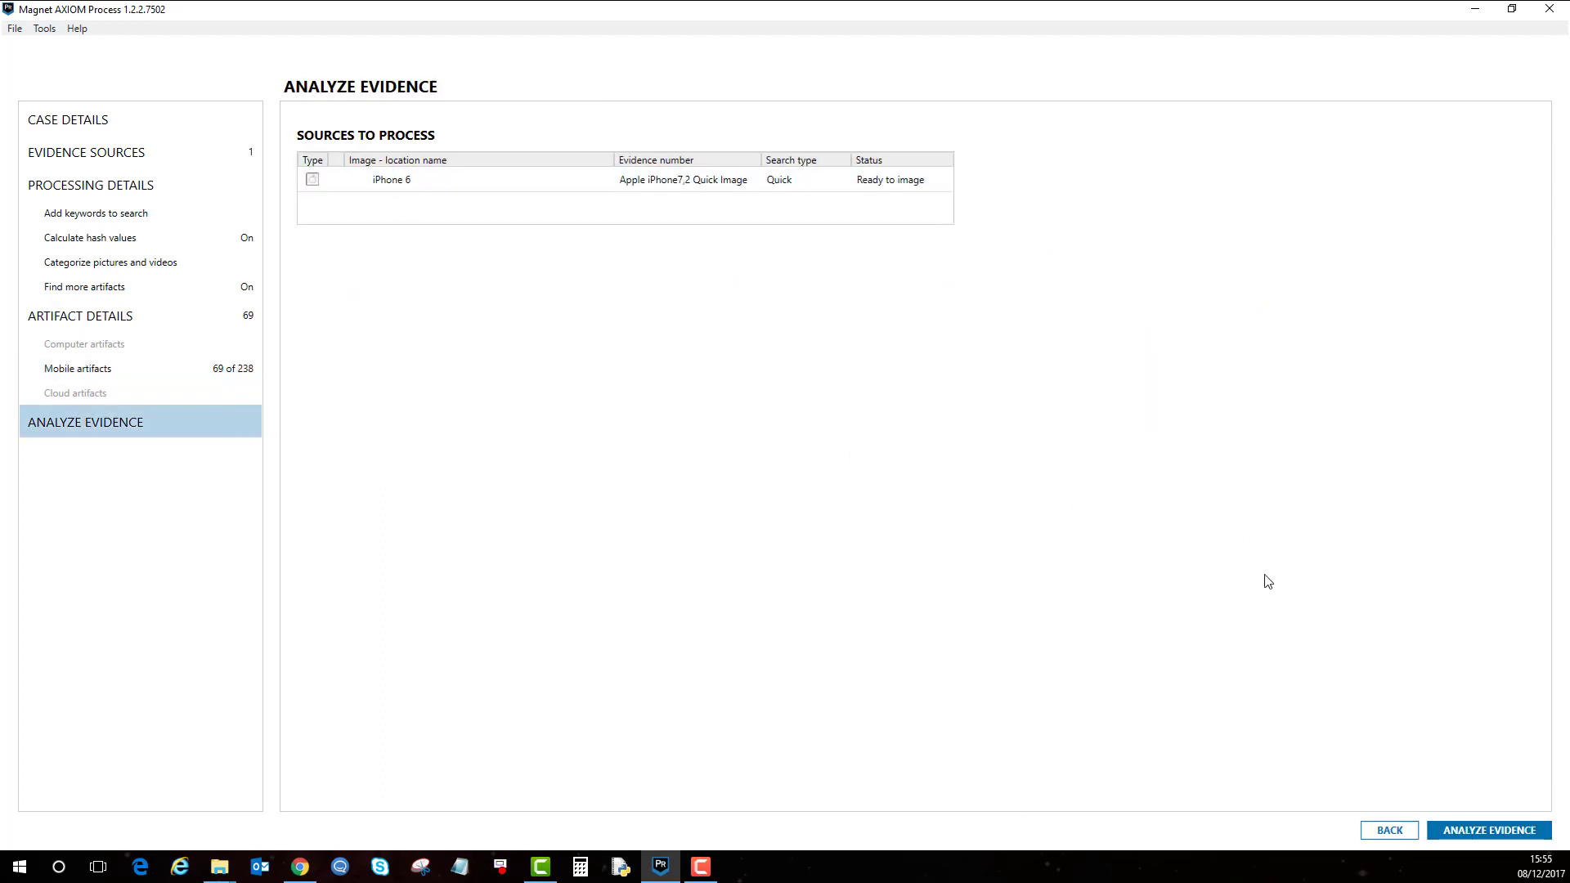
click(1488, 835)
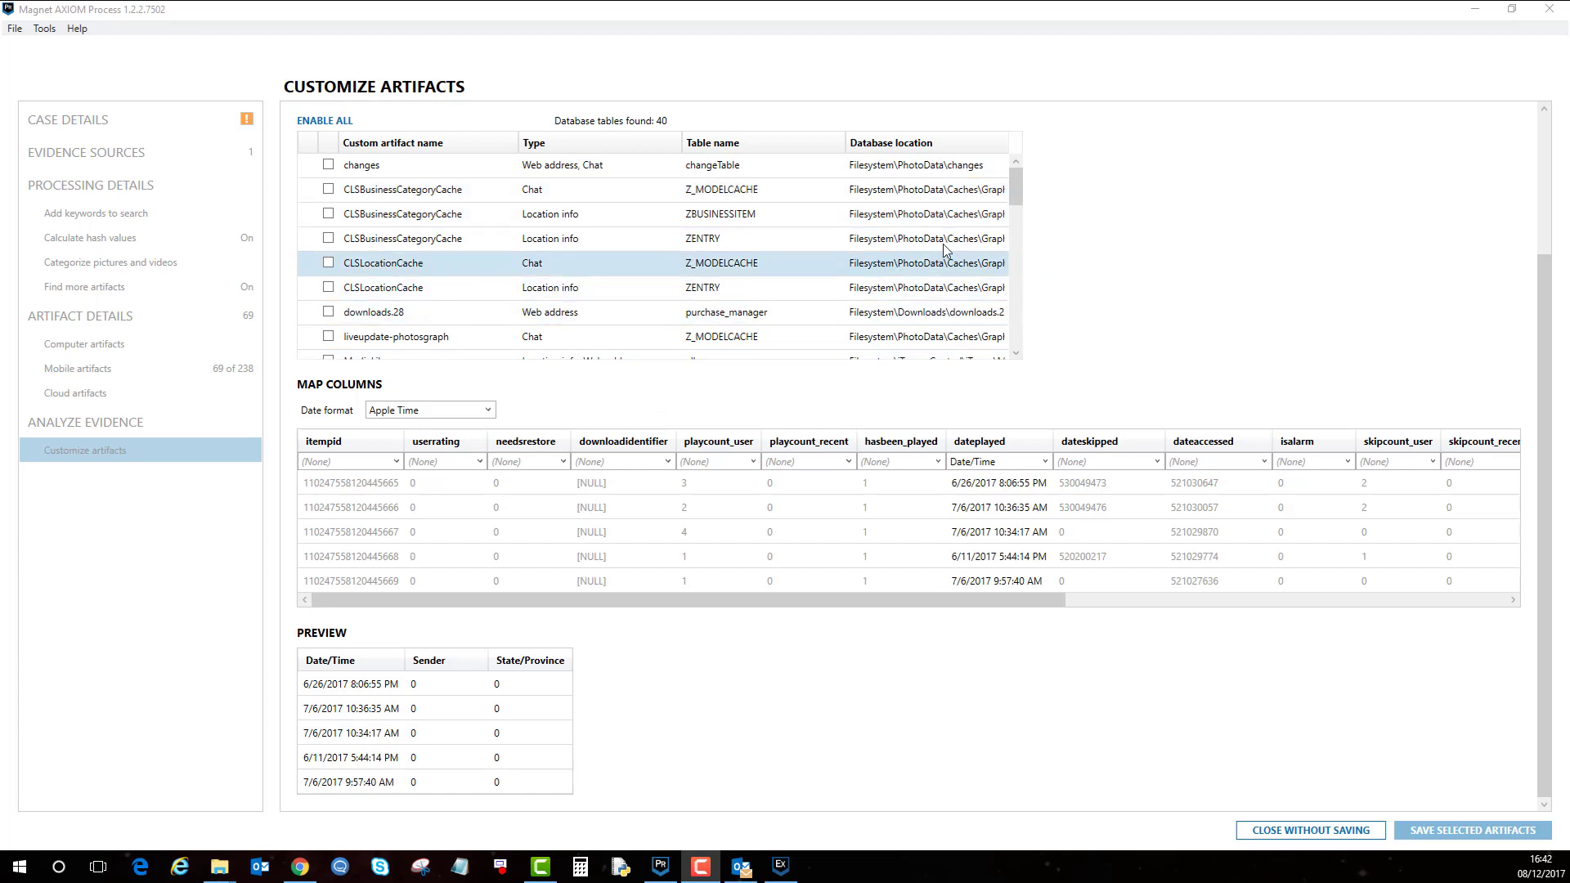
Browse the discovered tables and load the changes table's uri, updatedAttributes and sender columns for mapping.
drag(1018, 188, 1014, 218)
click(851, 255)
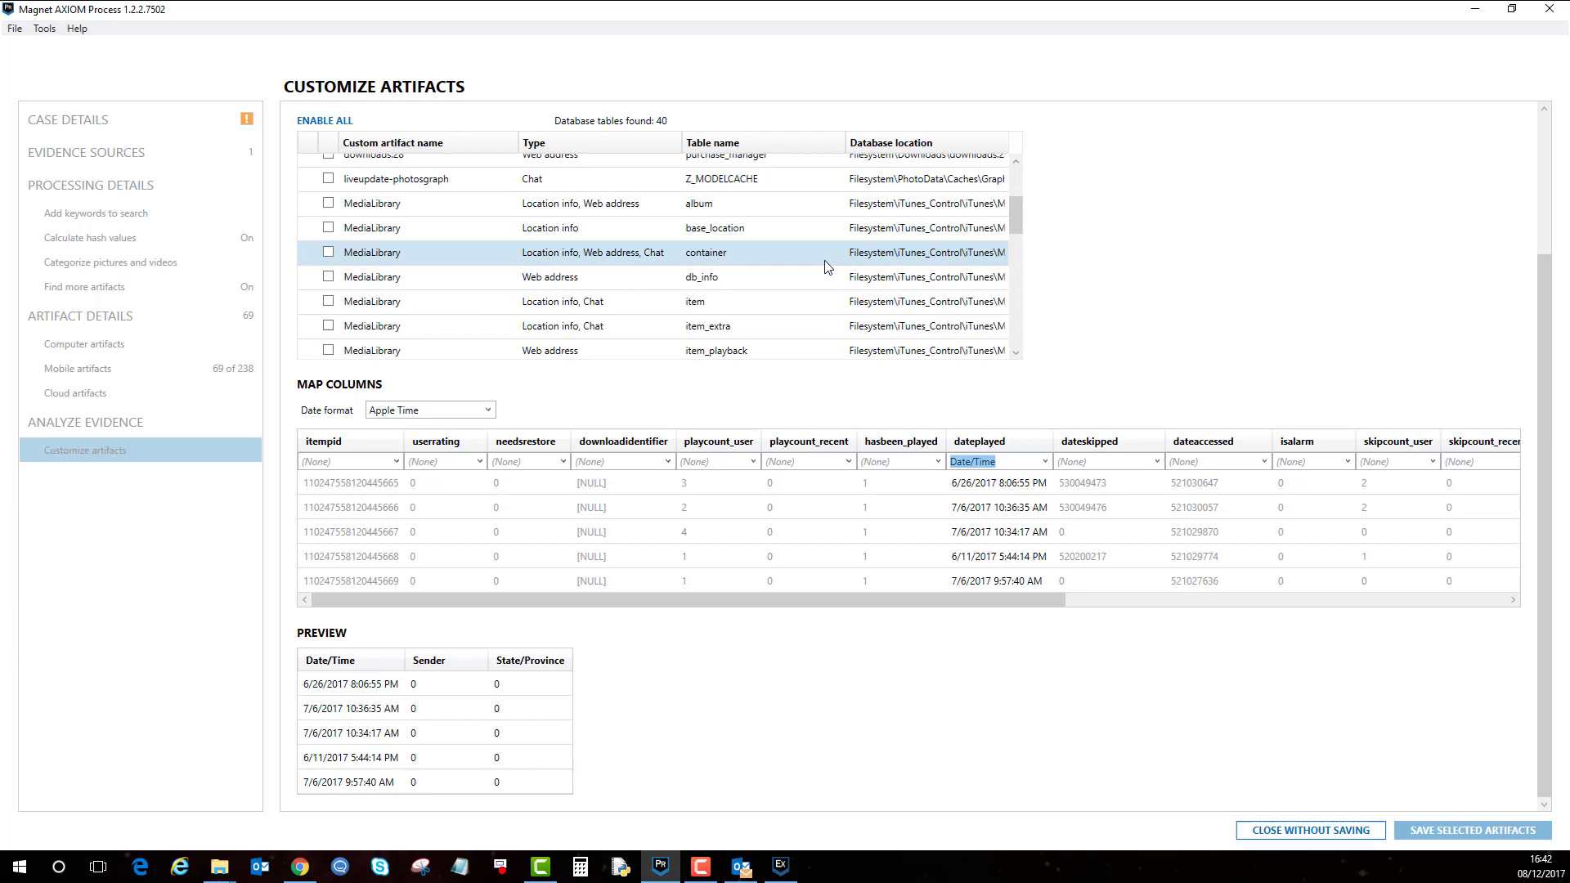
scroll(824, 265, down, 1)
scroll(818, 266, down, 6)
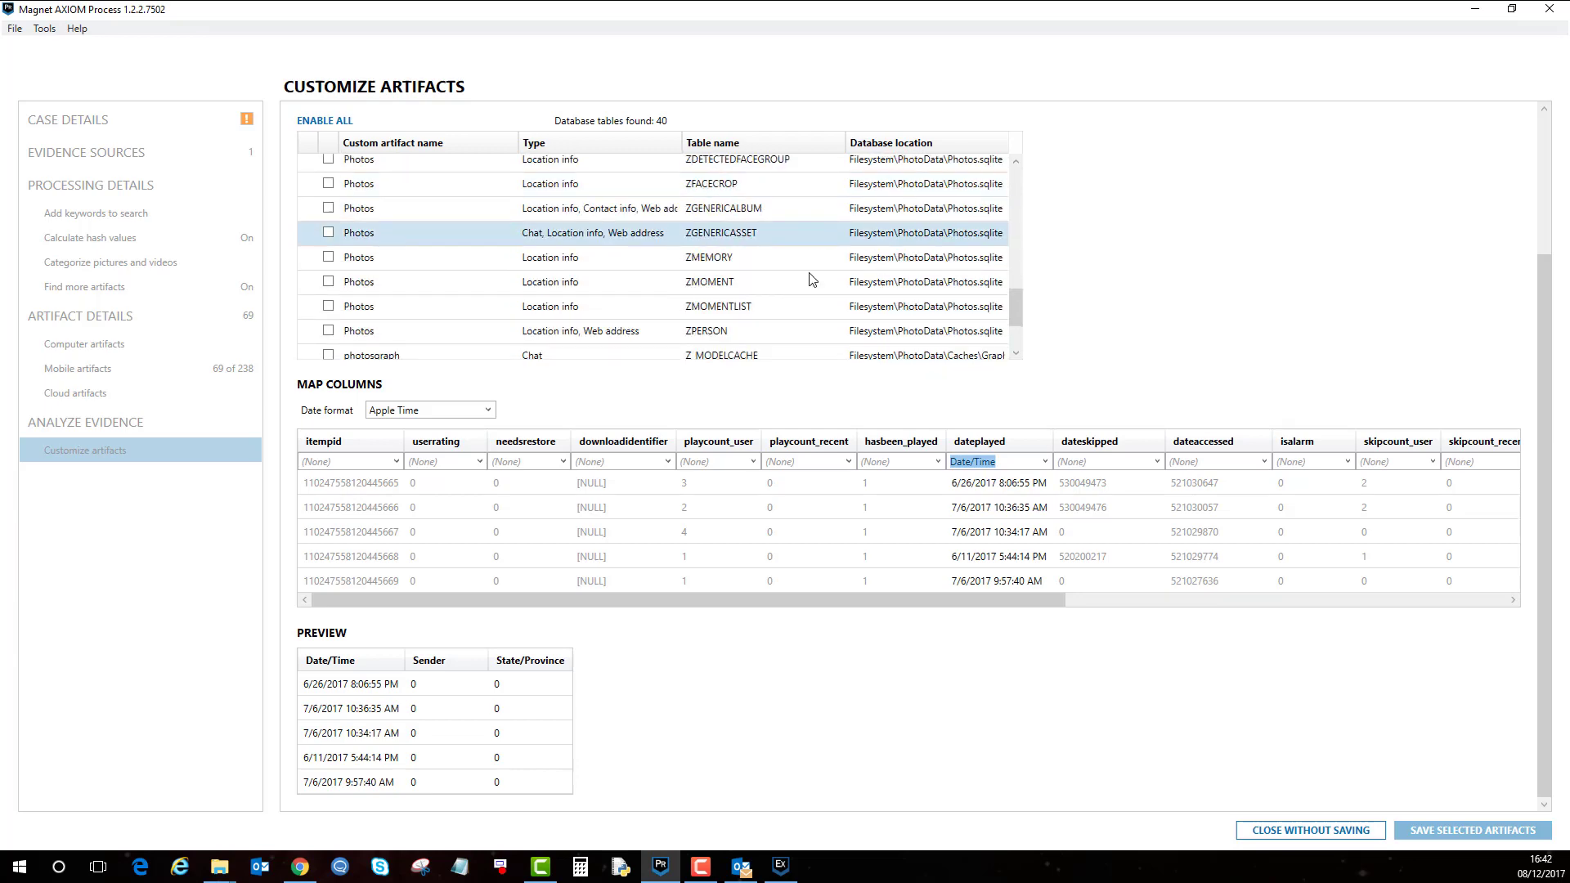
scroll(807, 272, up, 6)
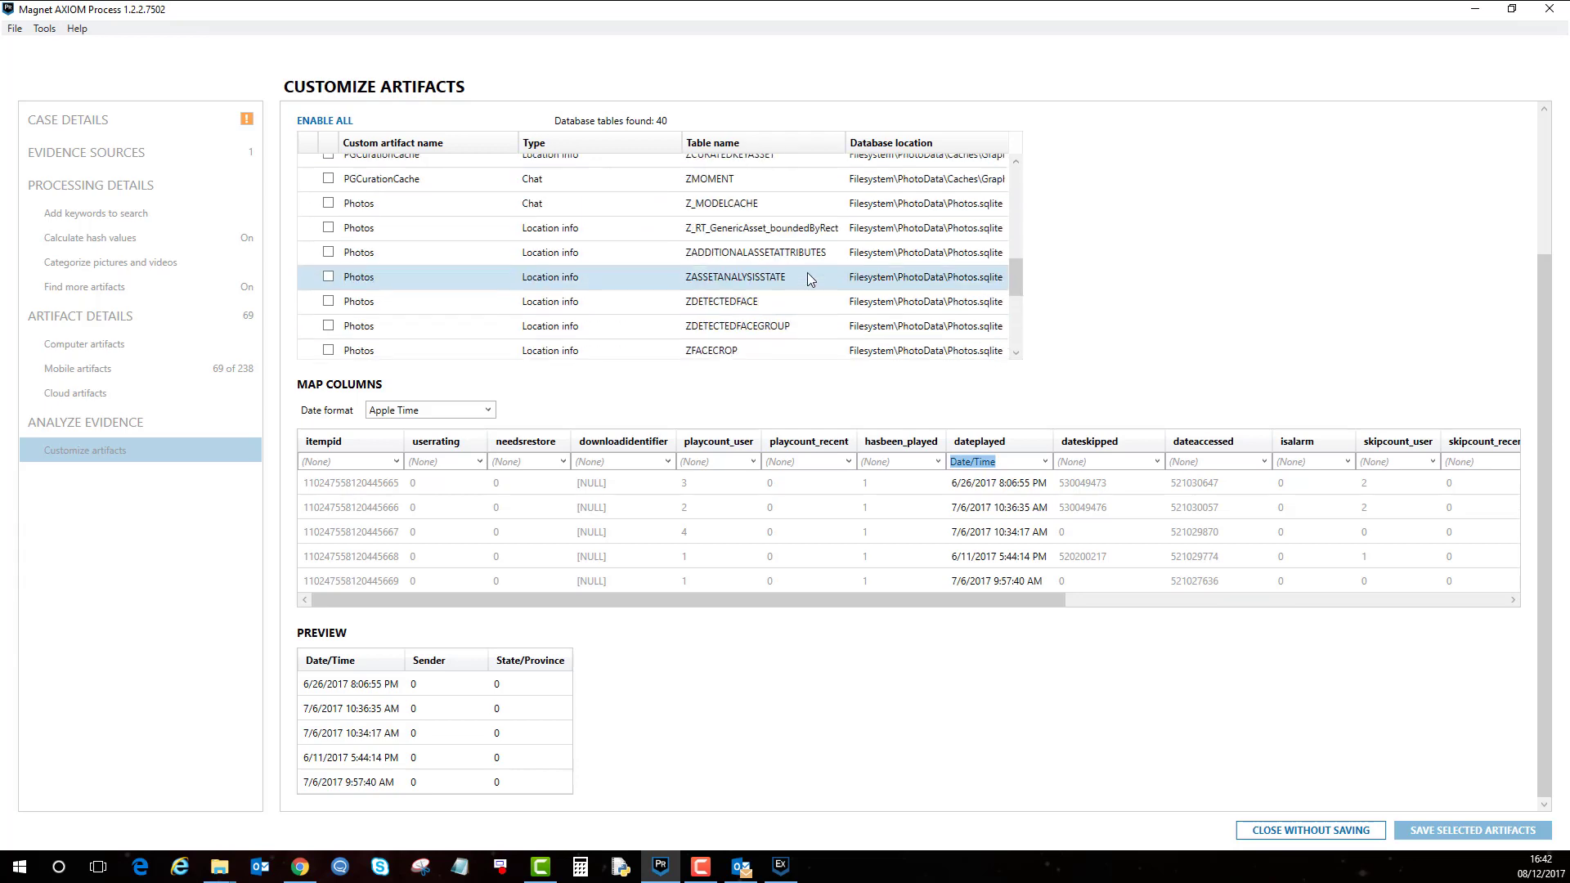
scroll(807, 274, up, 4)
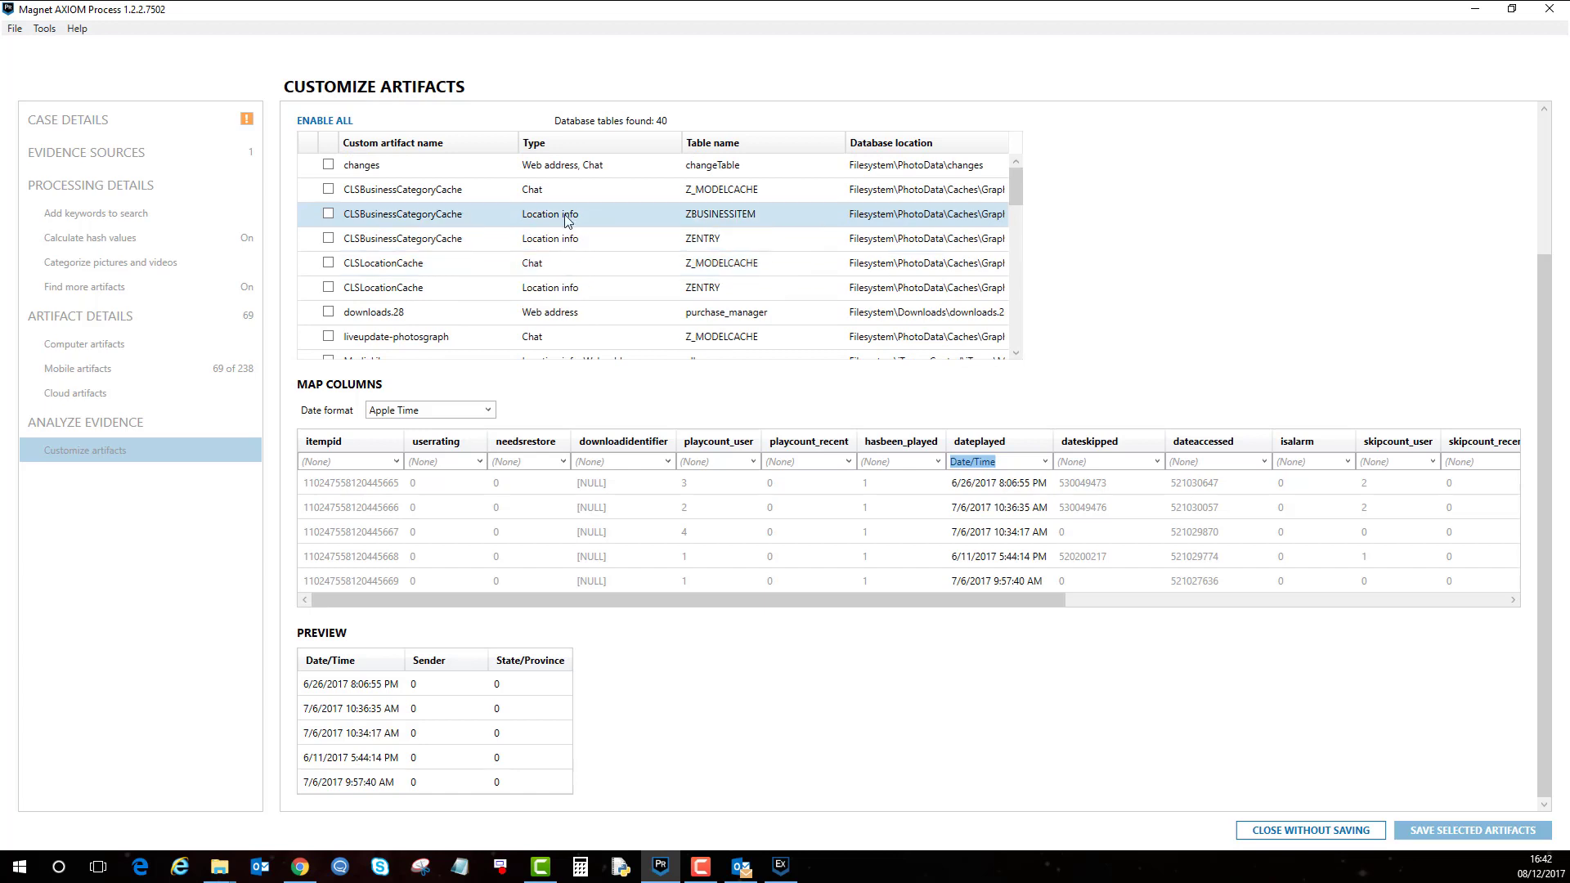
click(610, 170)
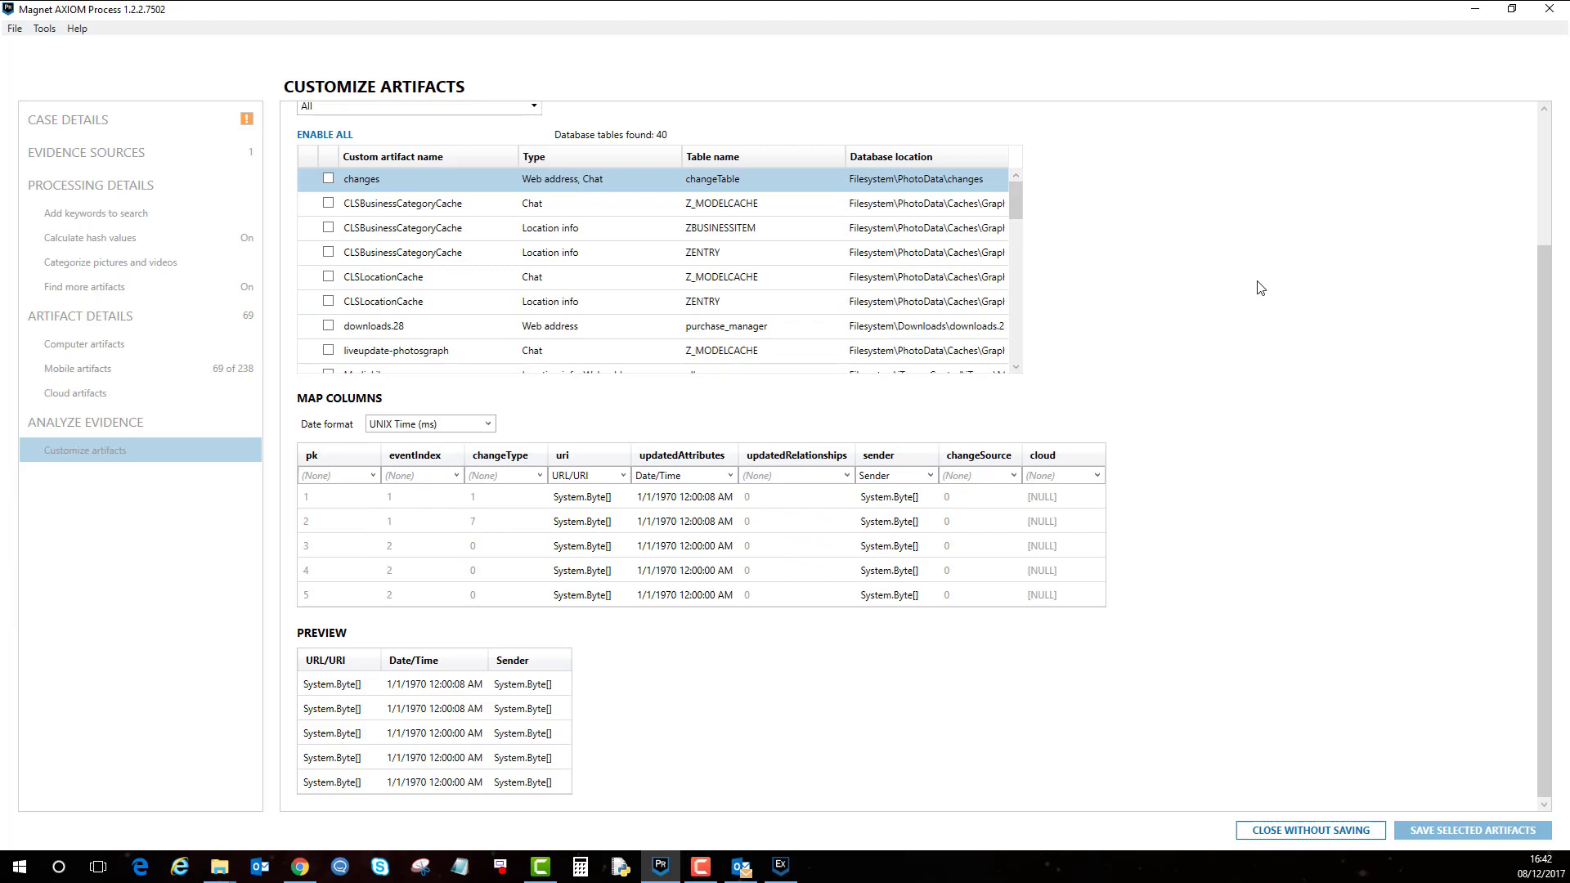
drag(1538, 341, 1548, 211)
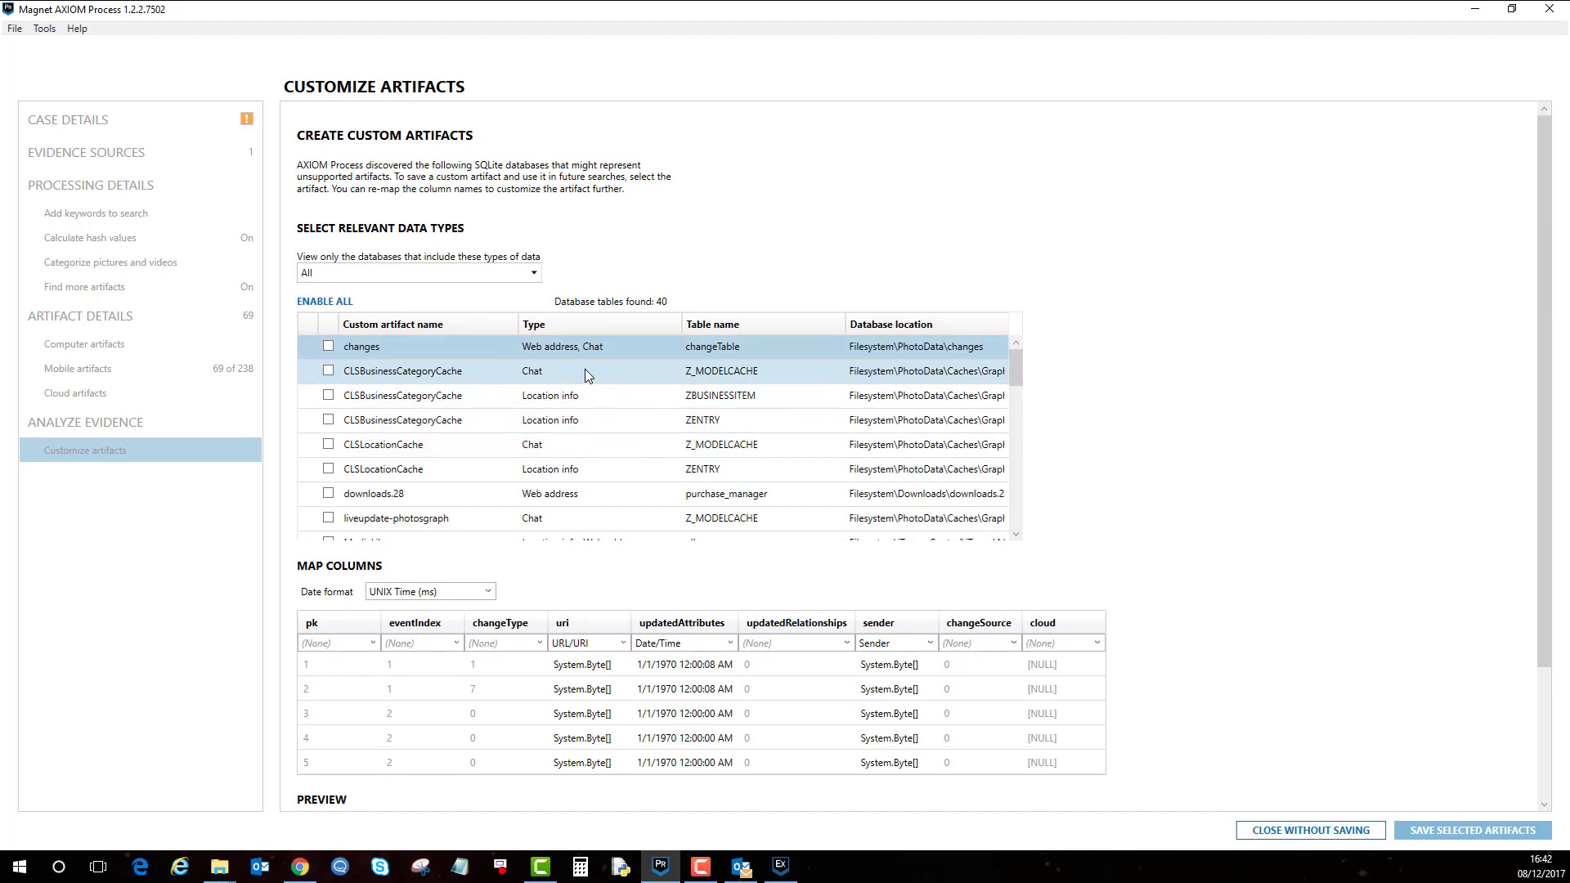
Exclude Contact info and Web address from the data-type filter, leaving 37 tables, and reselect changes.
click(528, 275)
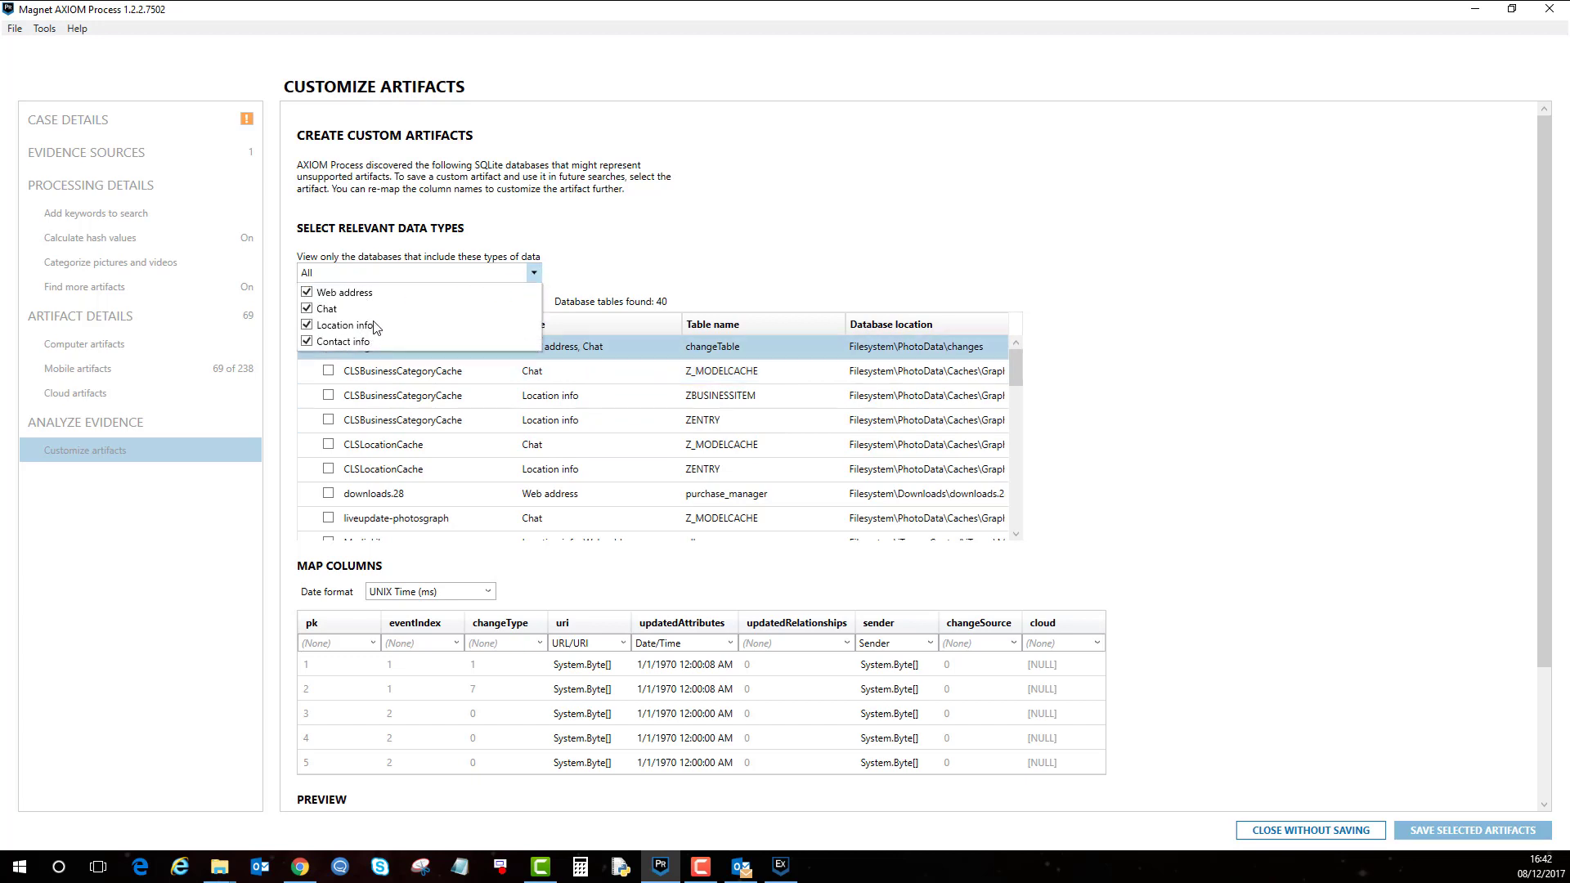
click(306, 342)
click(306, 292)
click(602, 263)
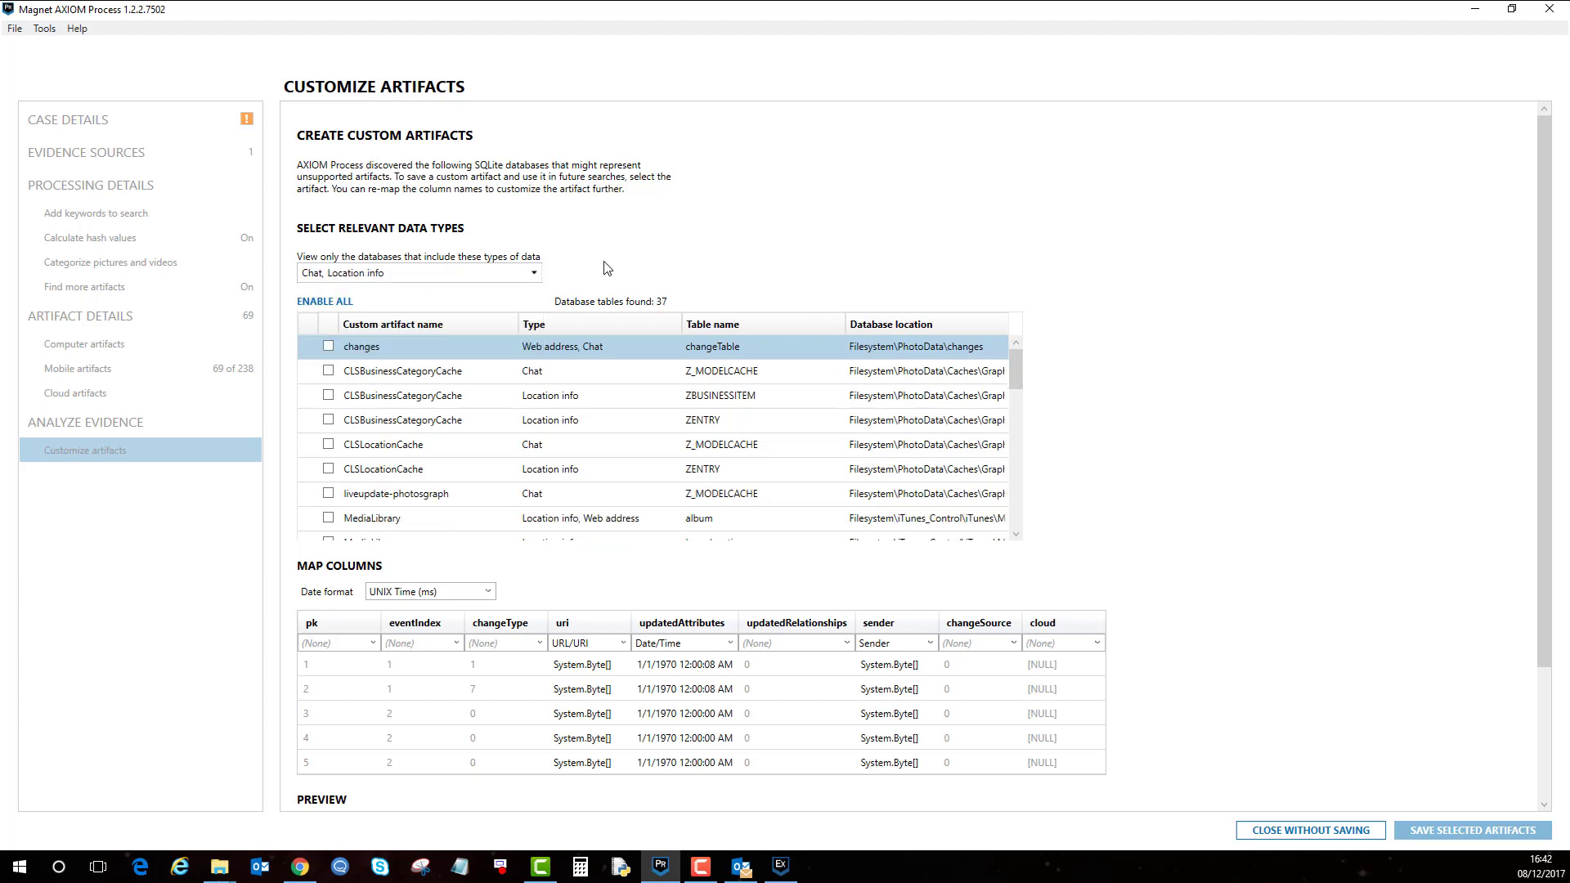
click(466, 342)
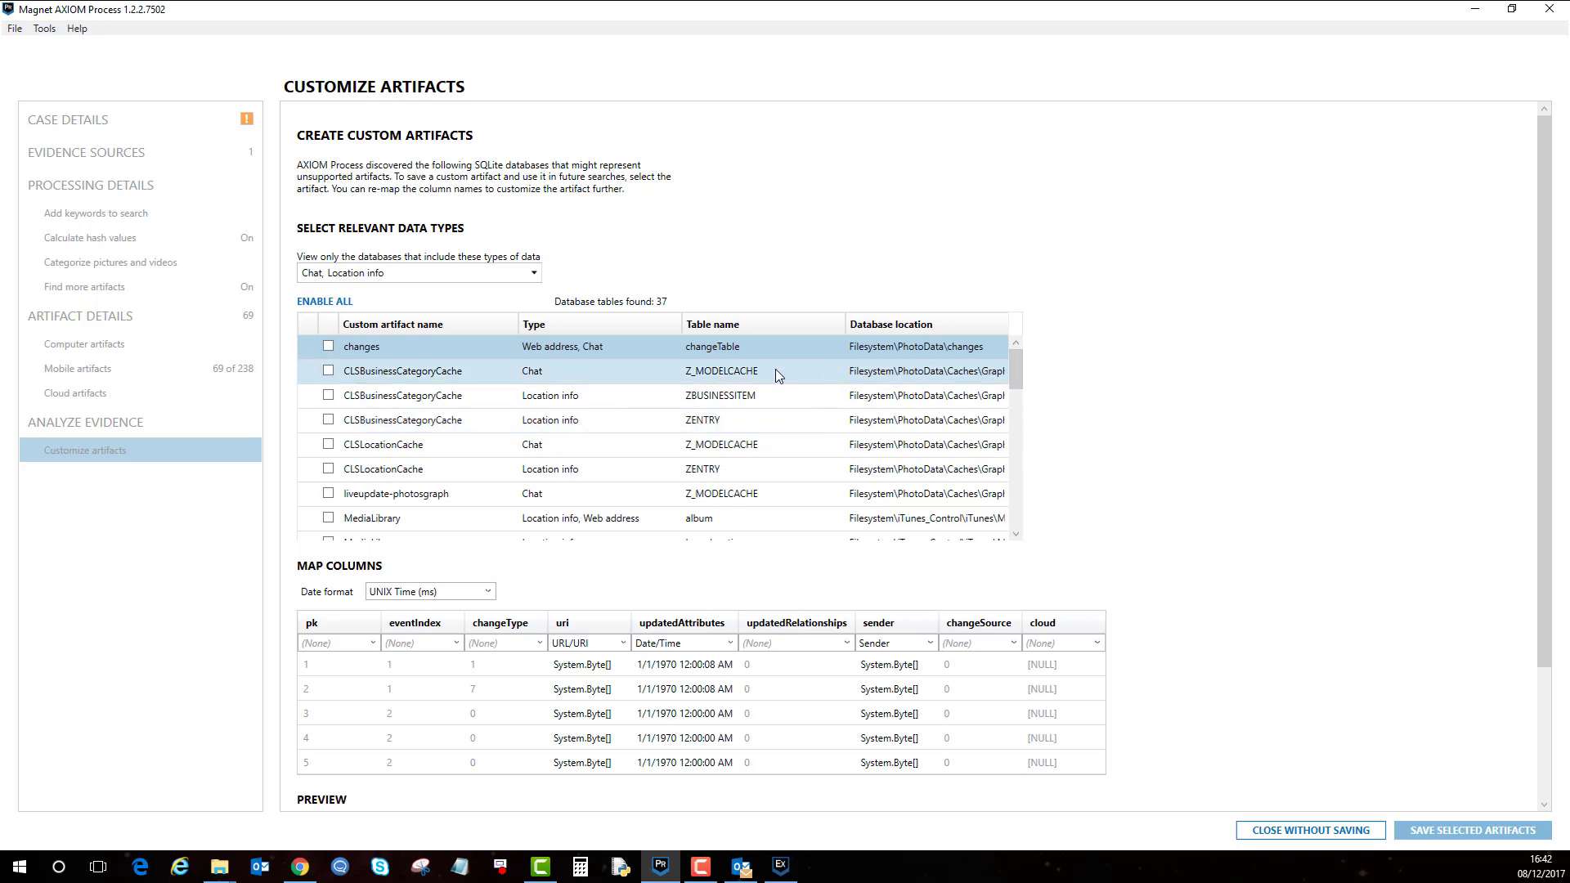
scroll(749, 396, down, 2)
scroll(751, 399, up, 2)
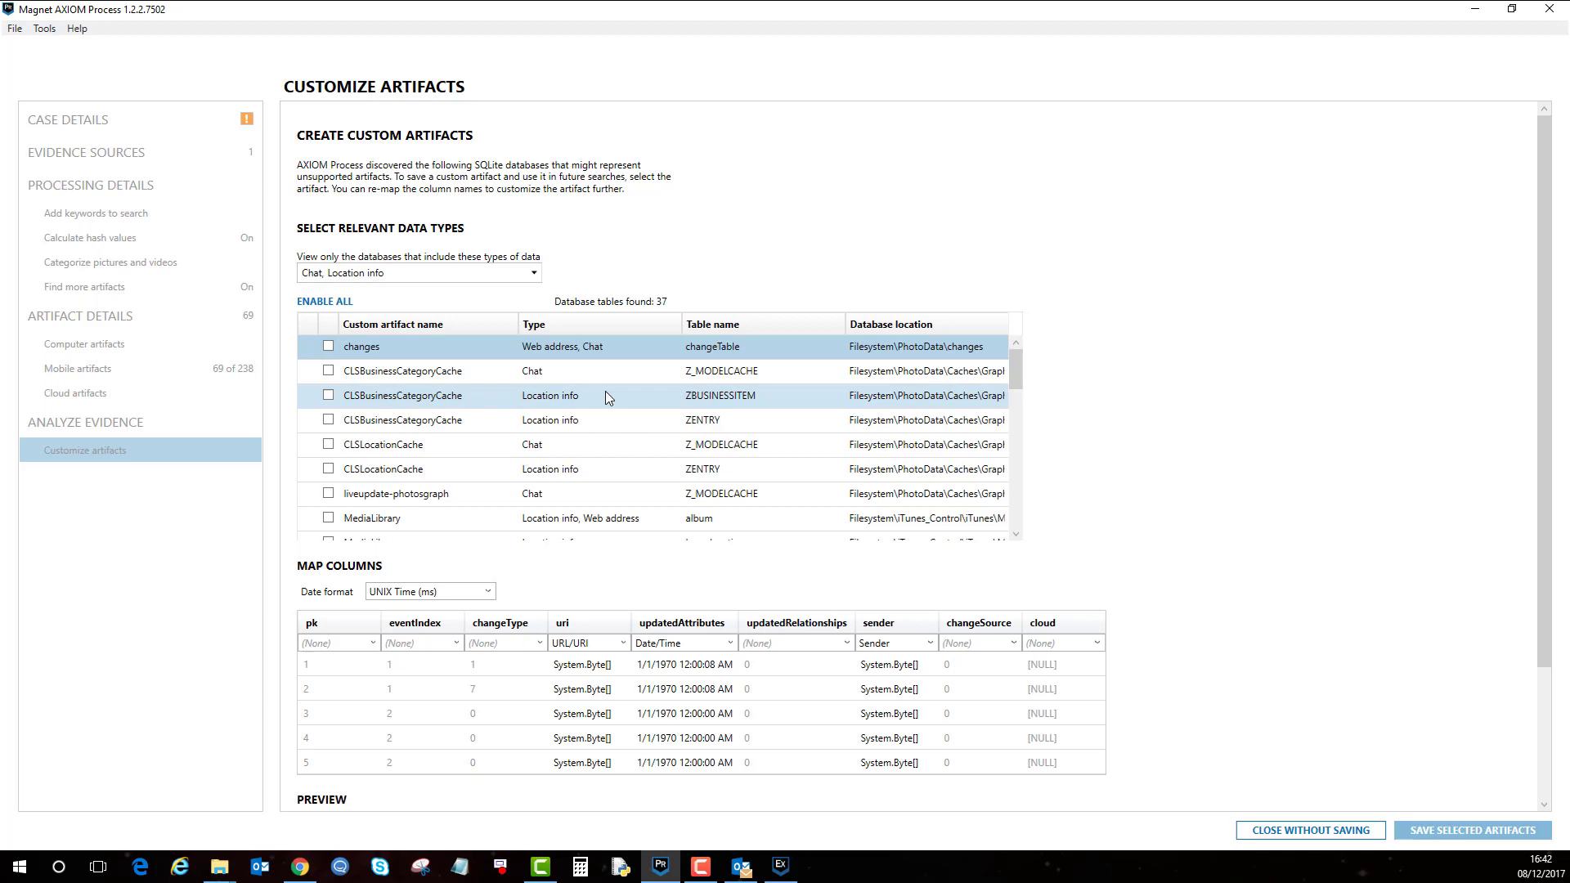
Preview the CLSBusinessCategoryCache Chat, ZBUSINESSITEM and ZENTRY tables, then load the MediaLibrary album table.
click(461, 372)
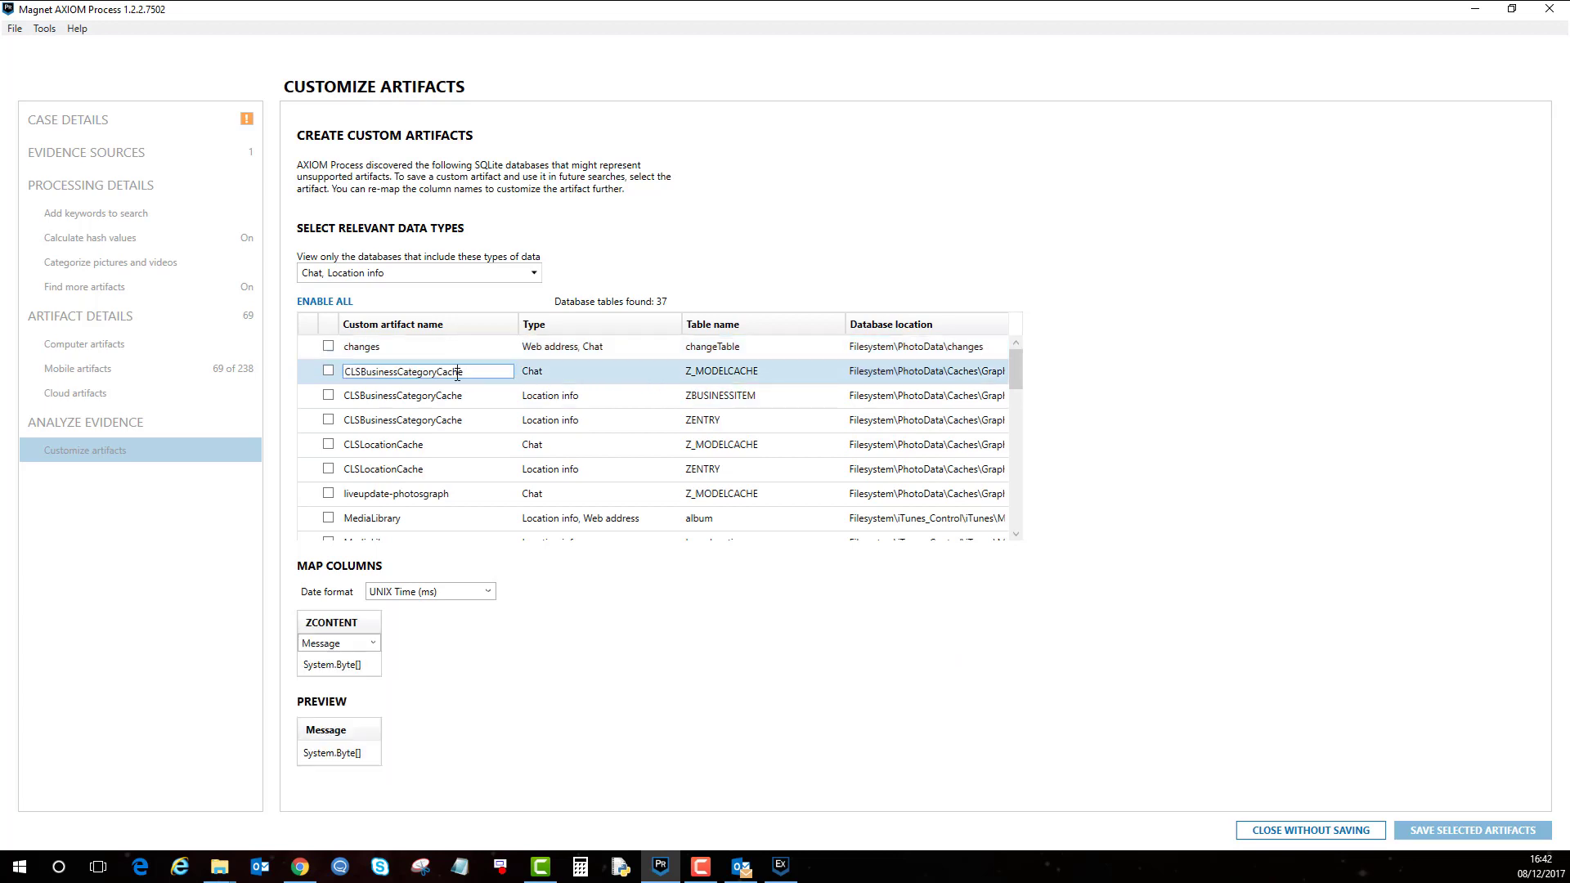
click(566, 397)
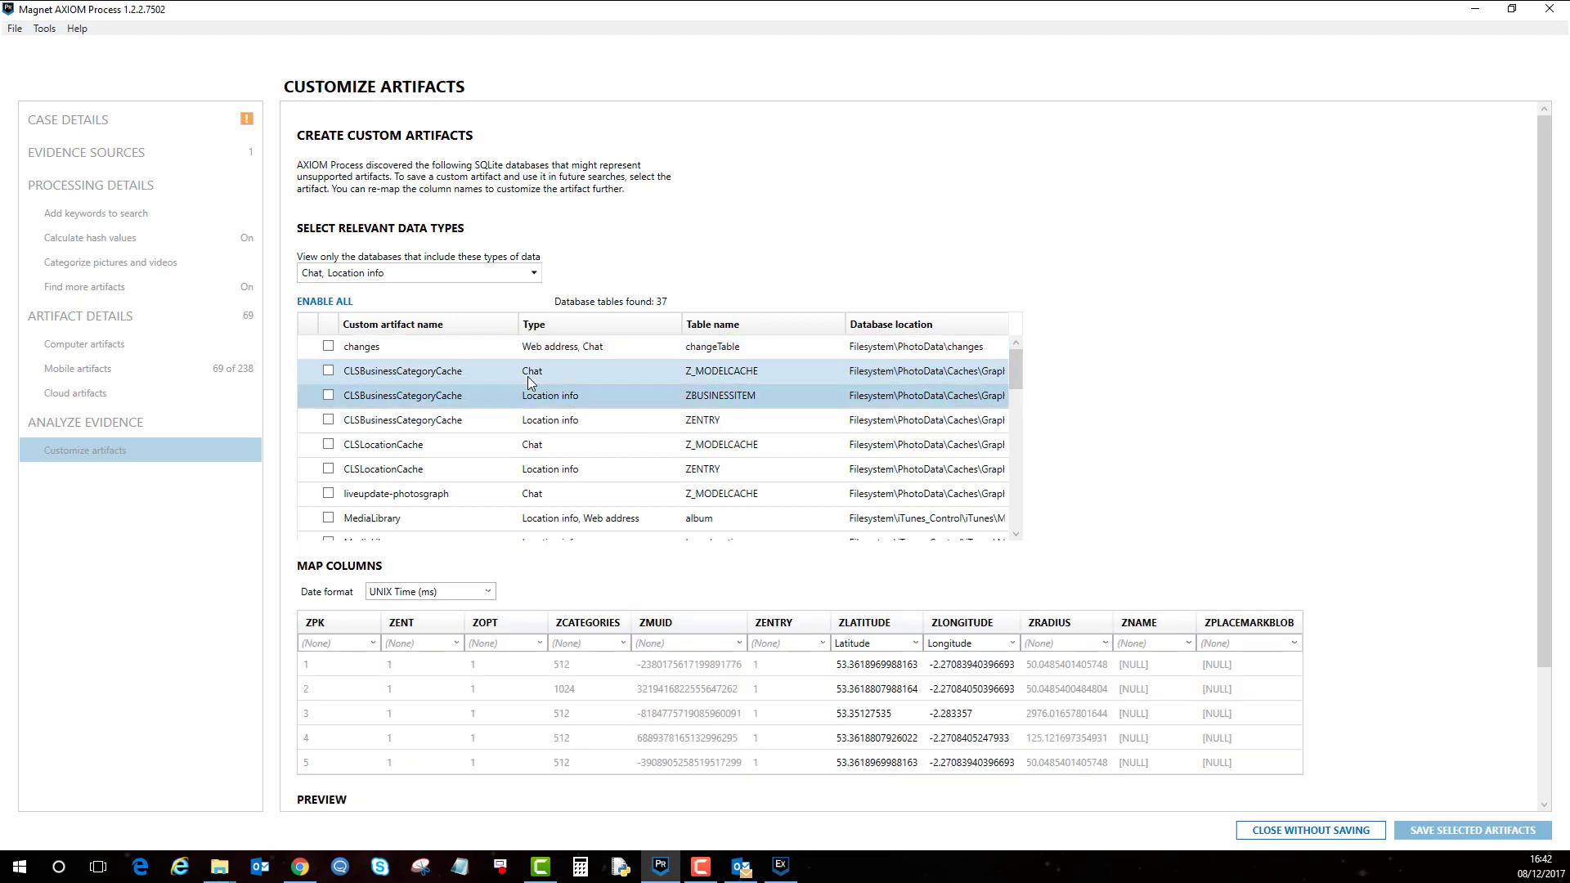
click(593, 419)
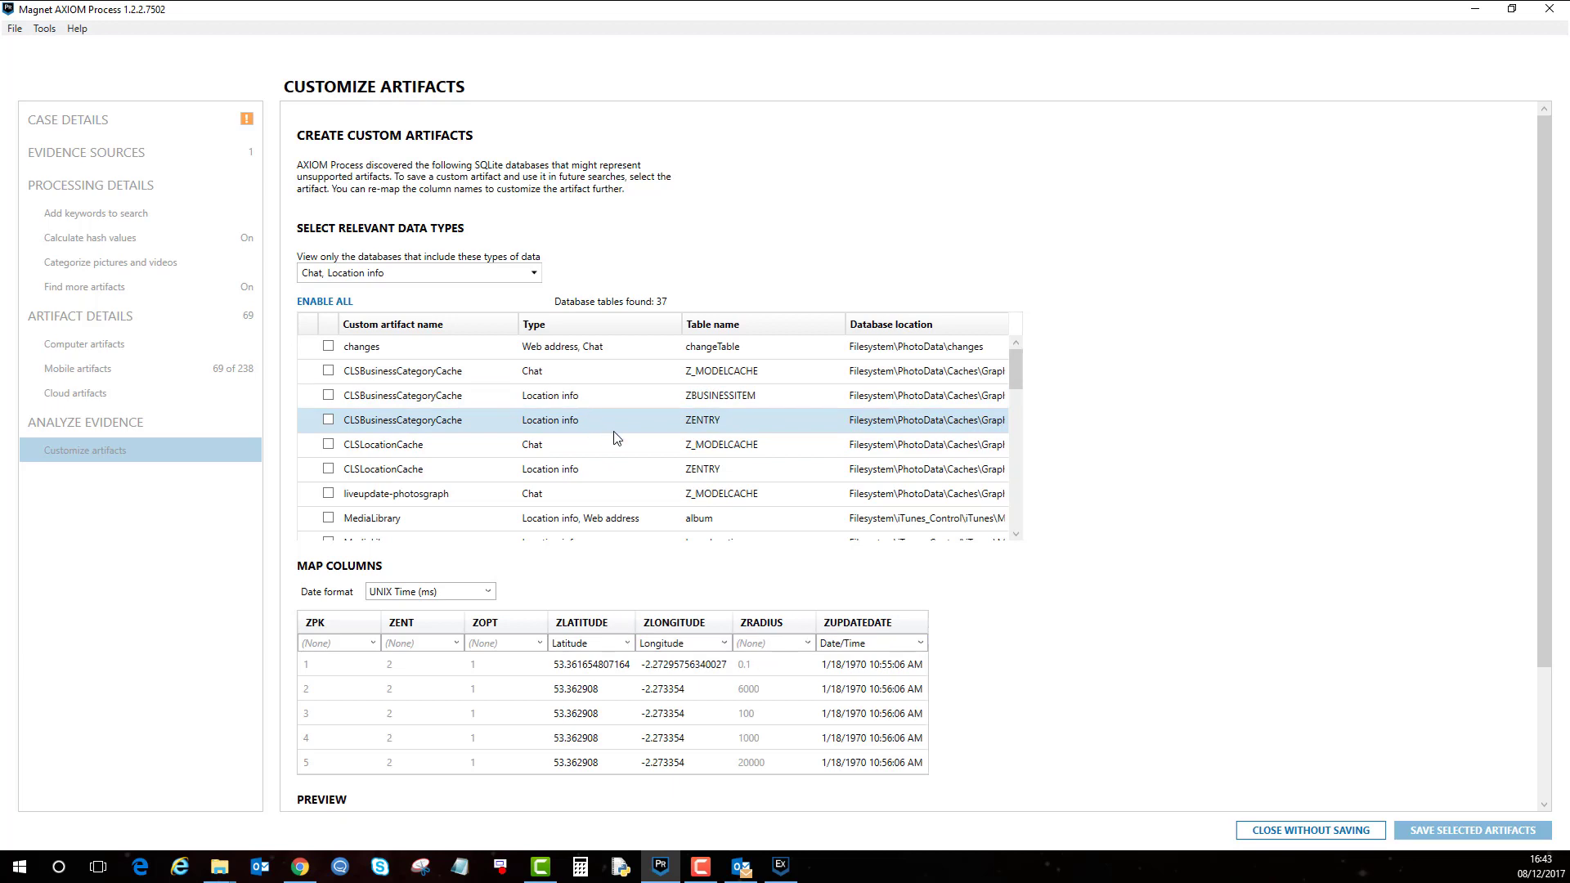
scroll(616, 443, down, 2)
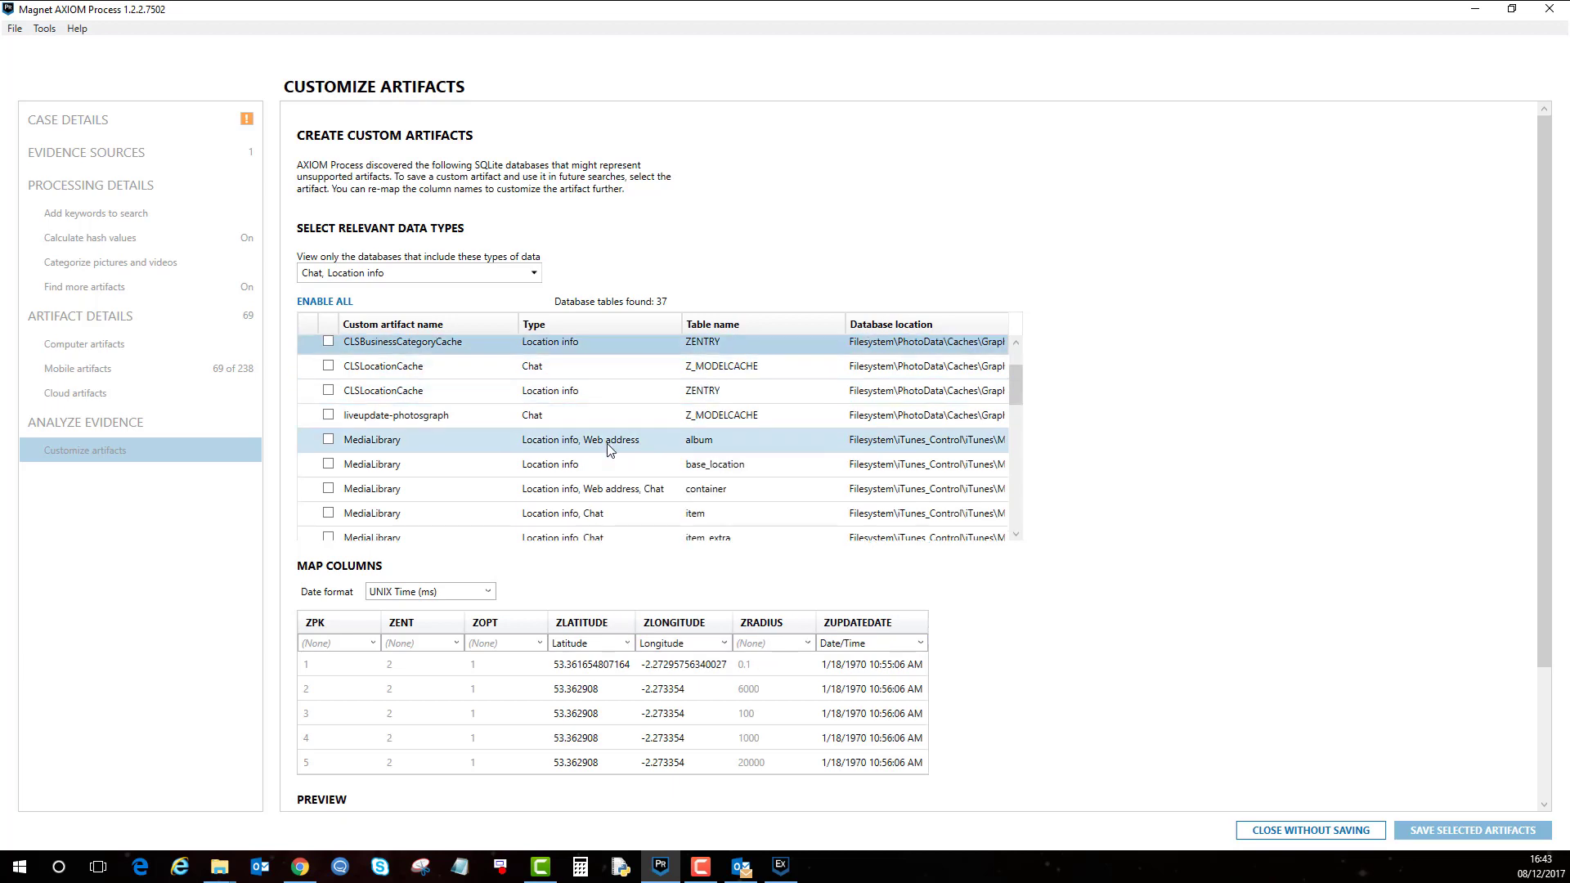
click(610, 448)
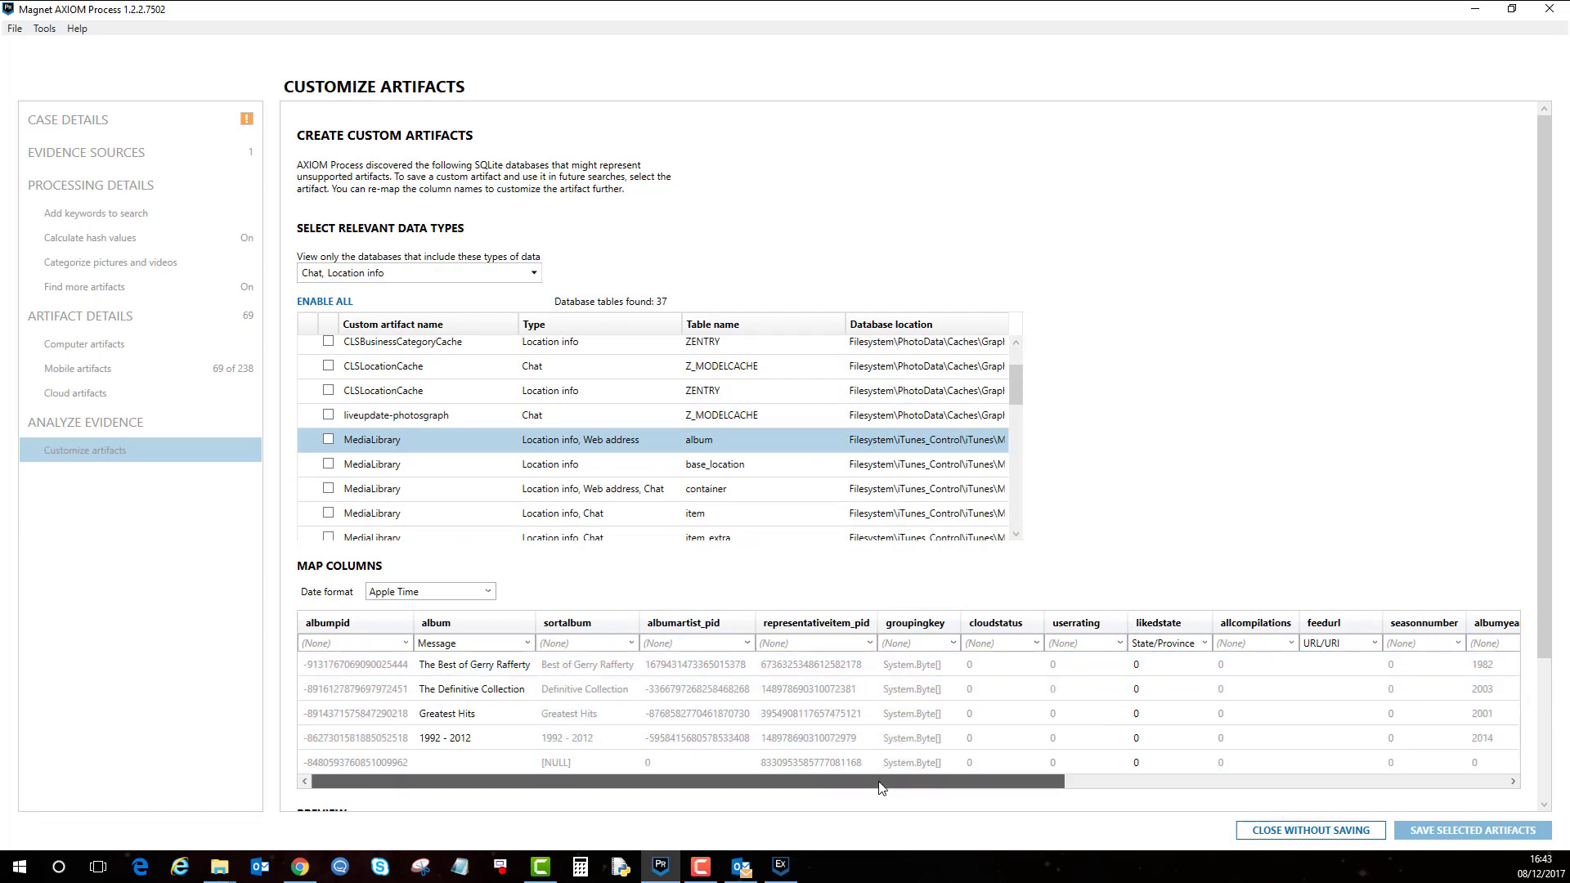
Inspect the base_location, container and MediaLibrary item tables, scrolling through the item table's later columns.
drag(867, 777, 828, 773)
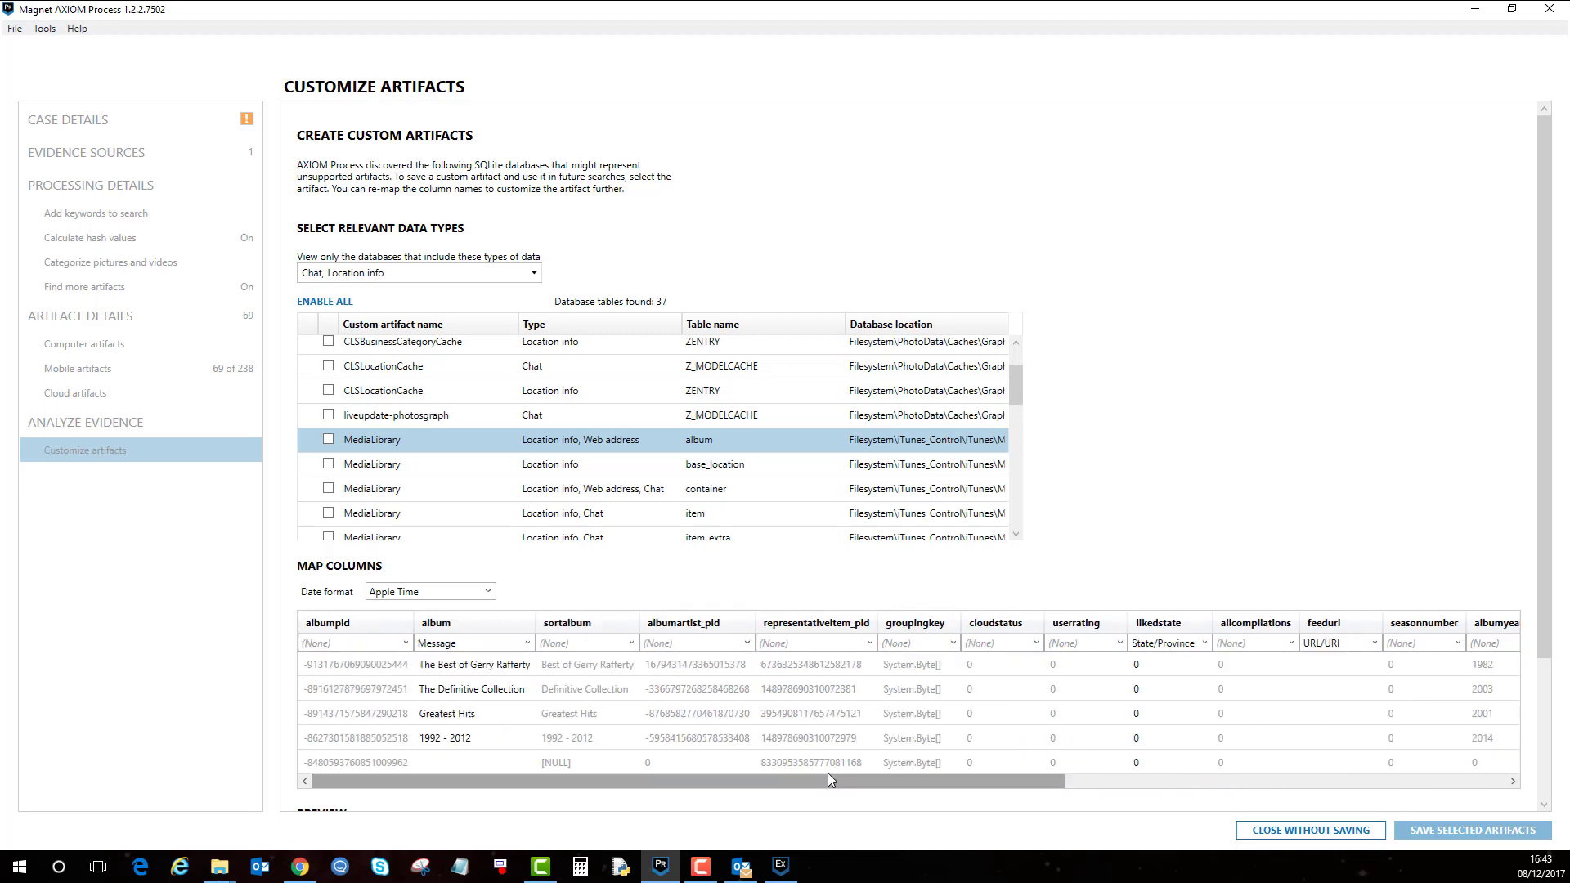
click(573, 469)
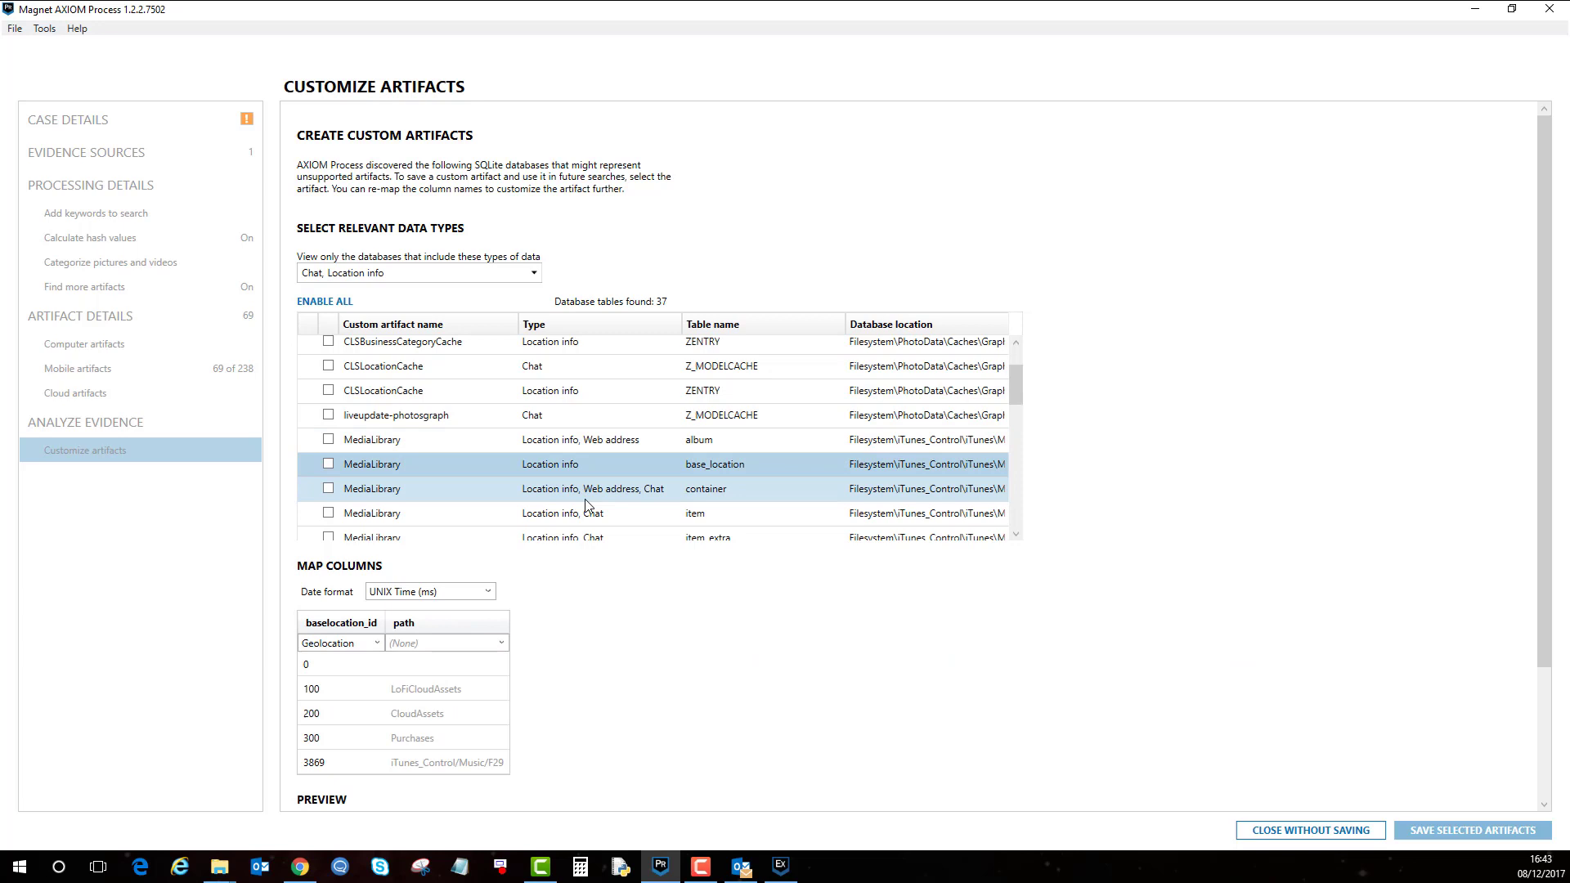
click(585, 497)
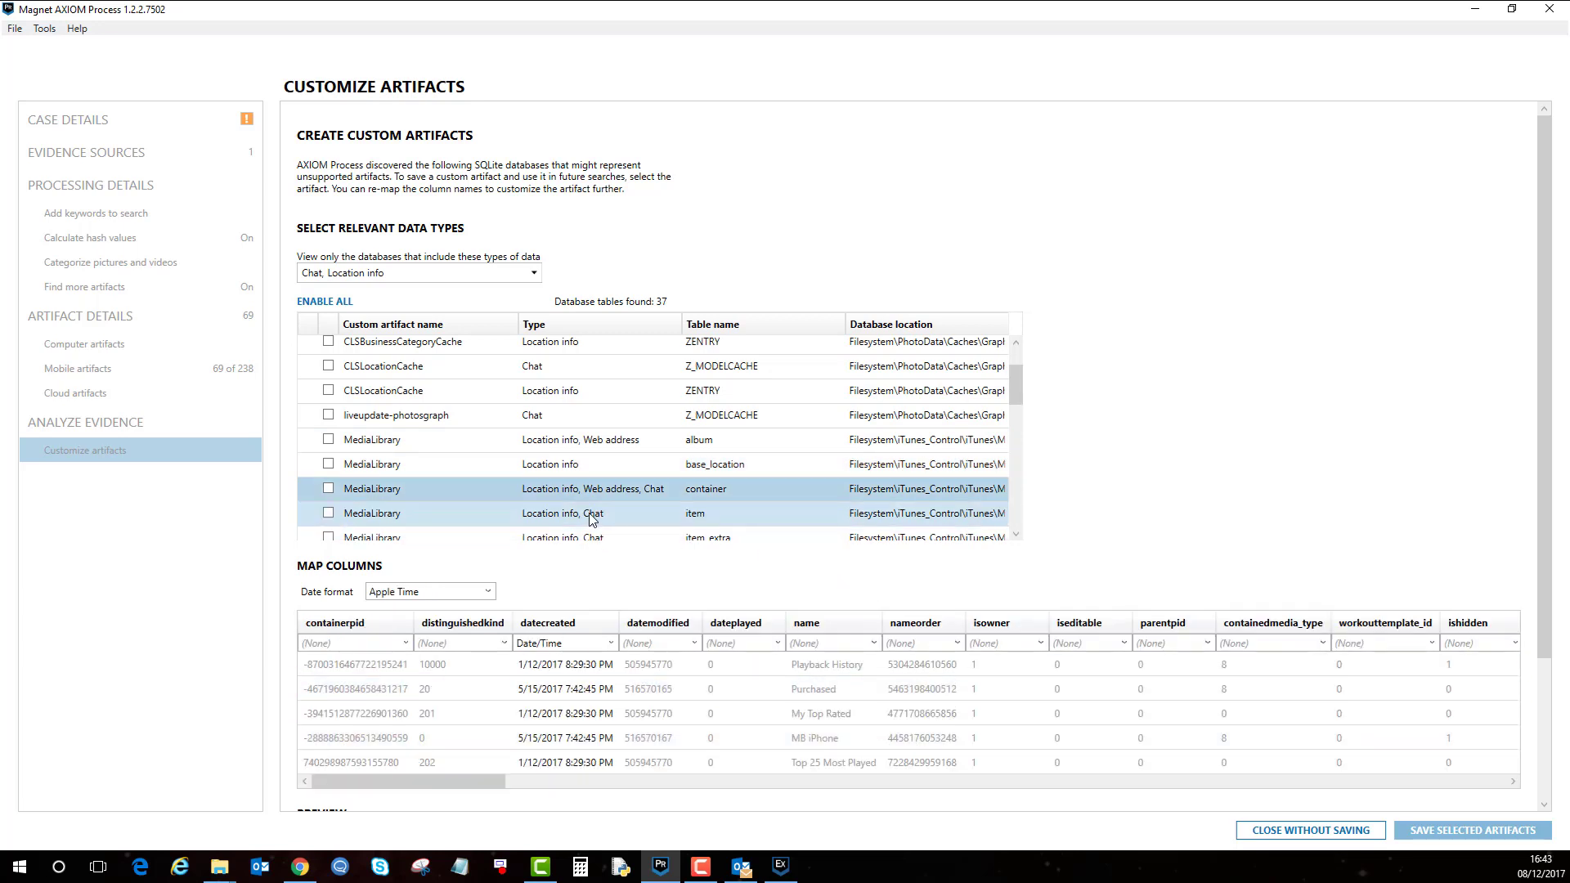
click(642, 520)
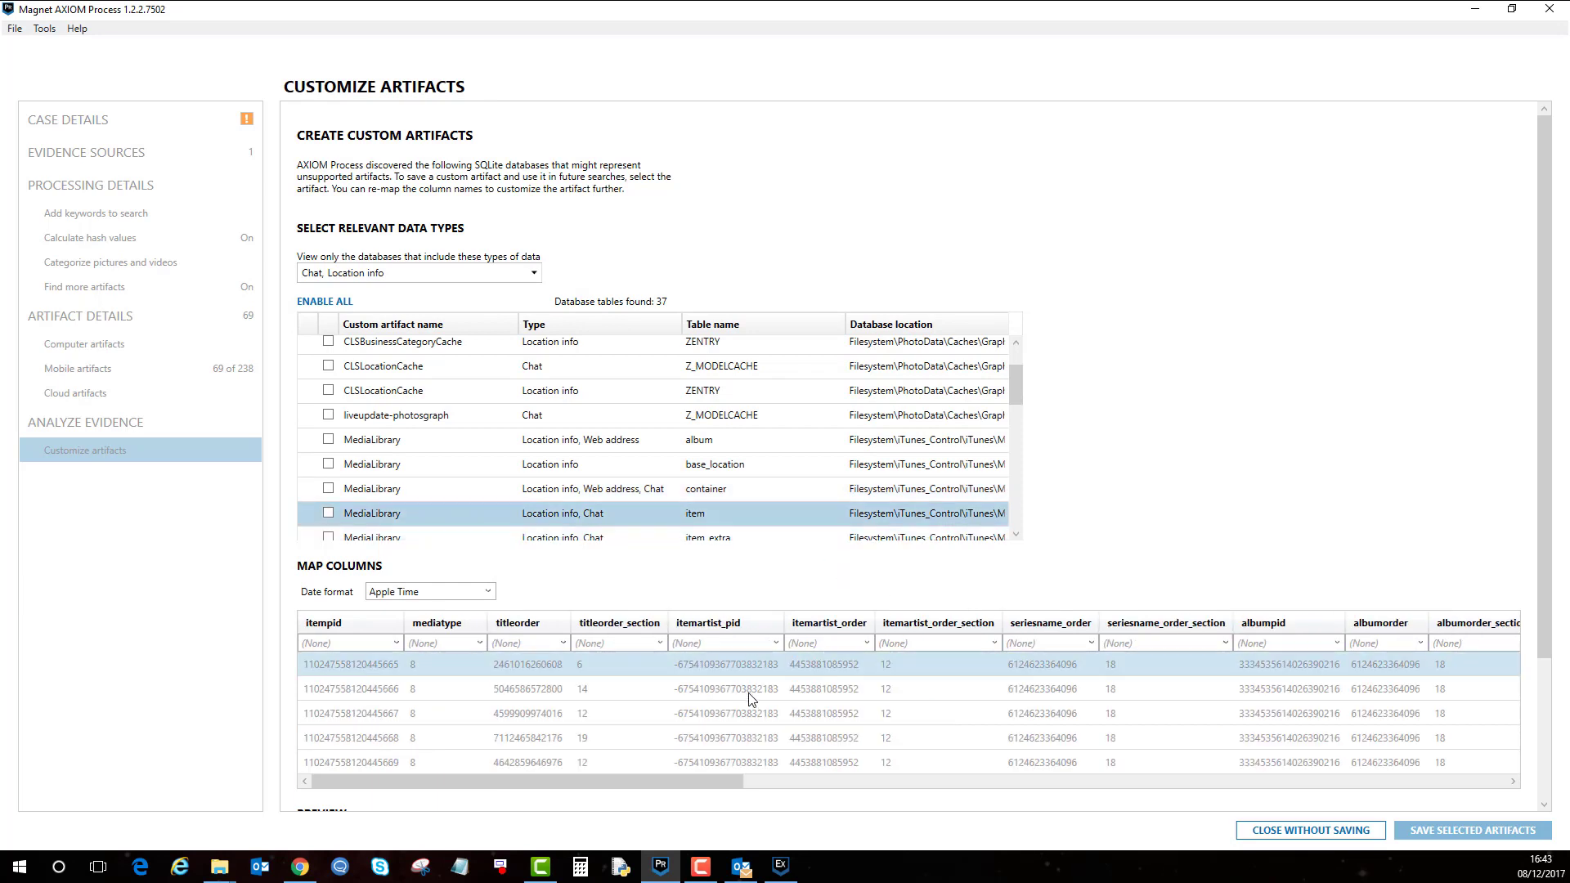
drag(713, 783, 924, 783)
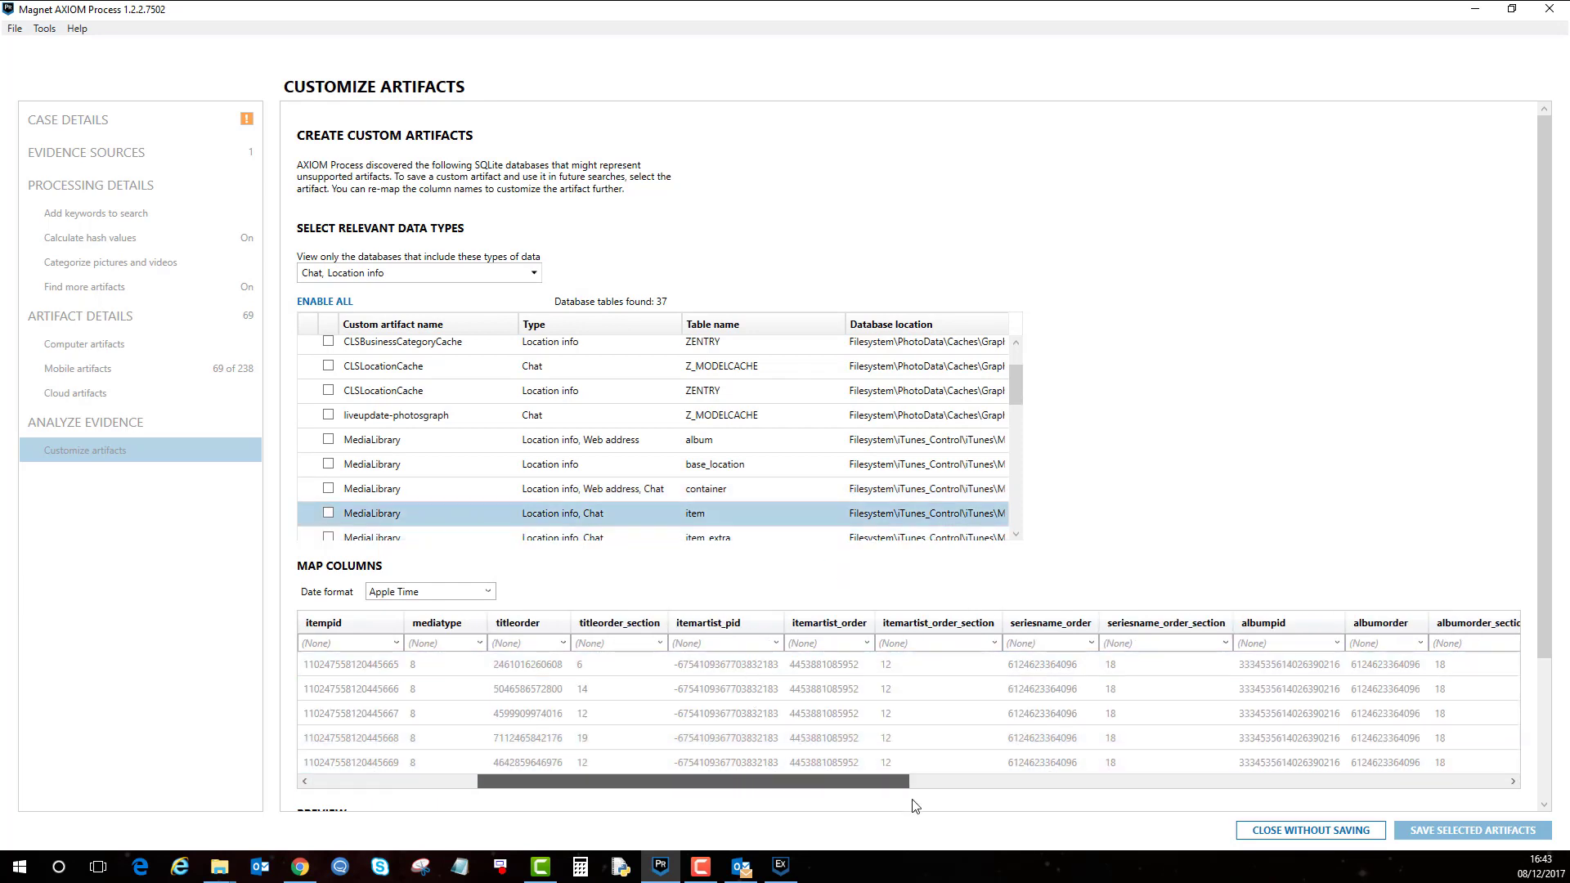
click(1513, 782)
click(1513, 782)
click(1513, 782)
click(1513, 782)
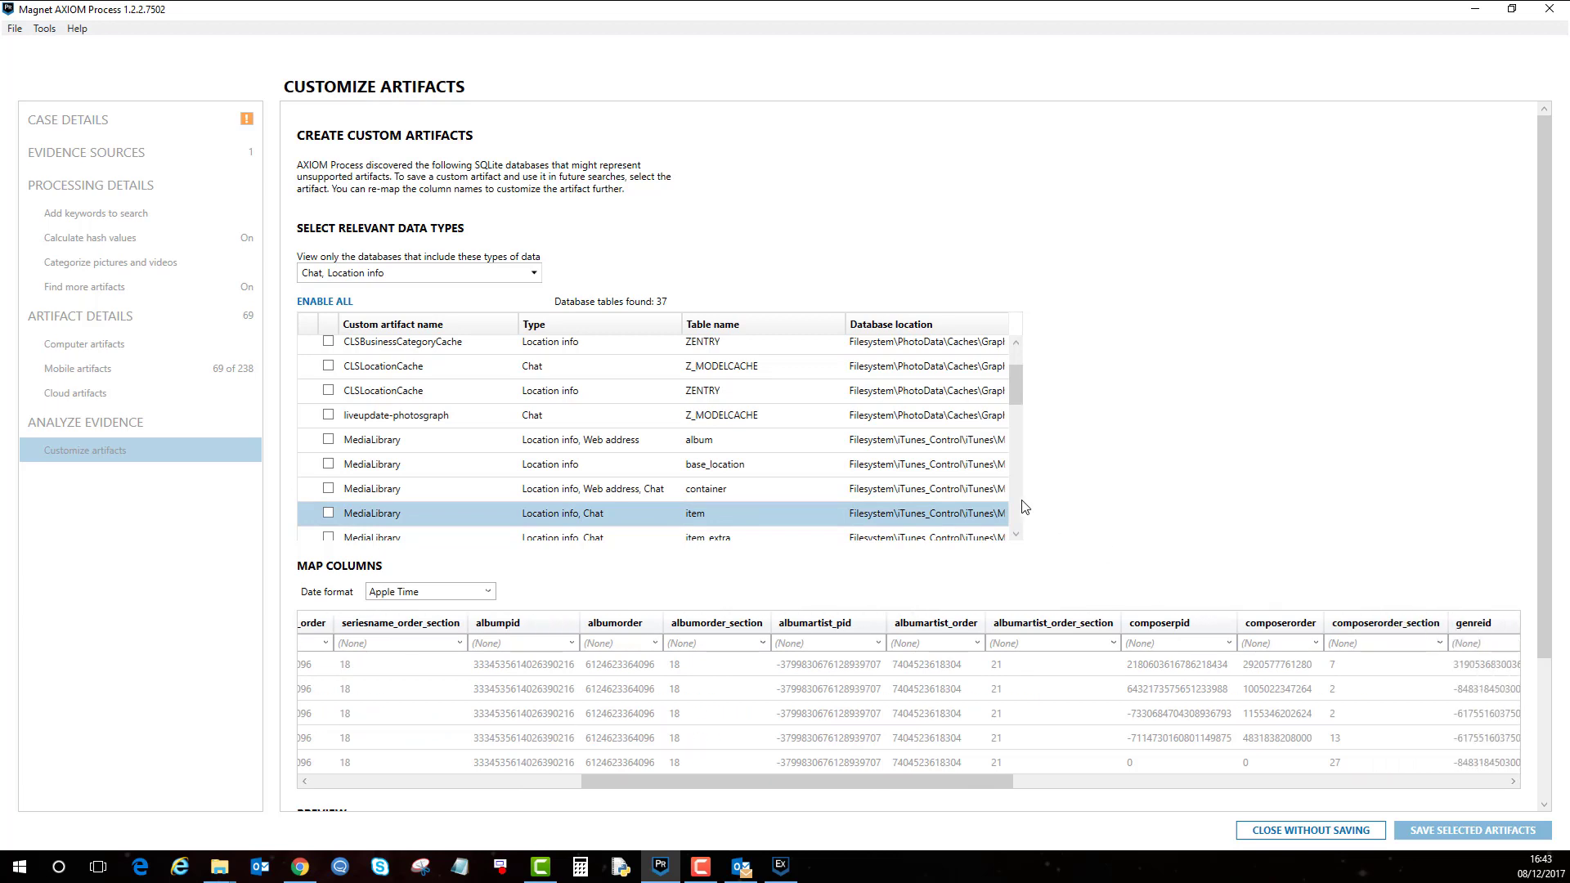
scroll(380, 395, down, 3)
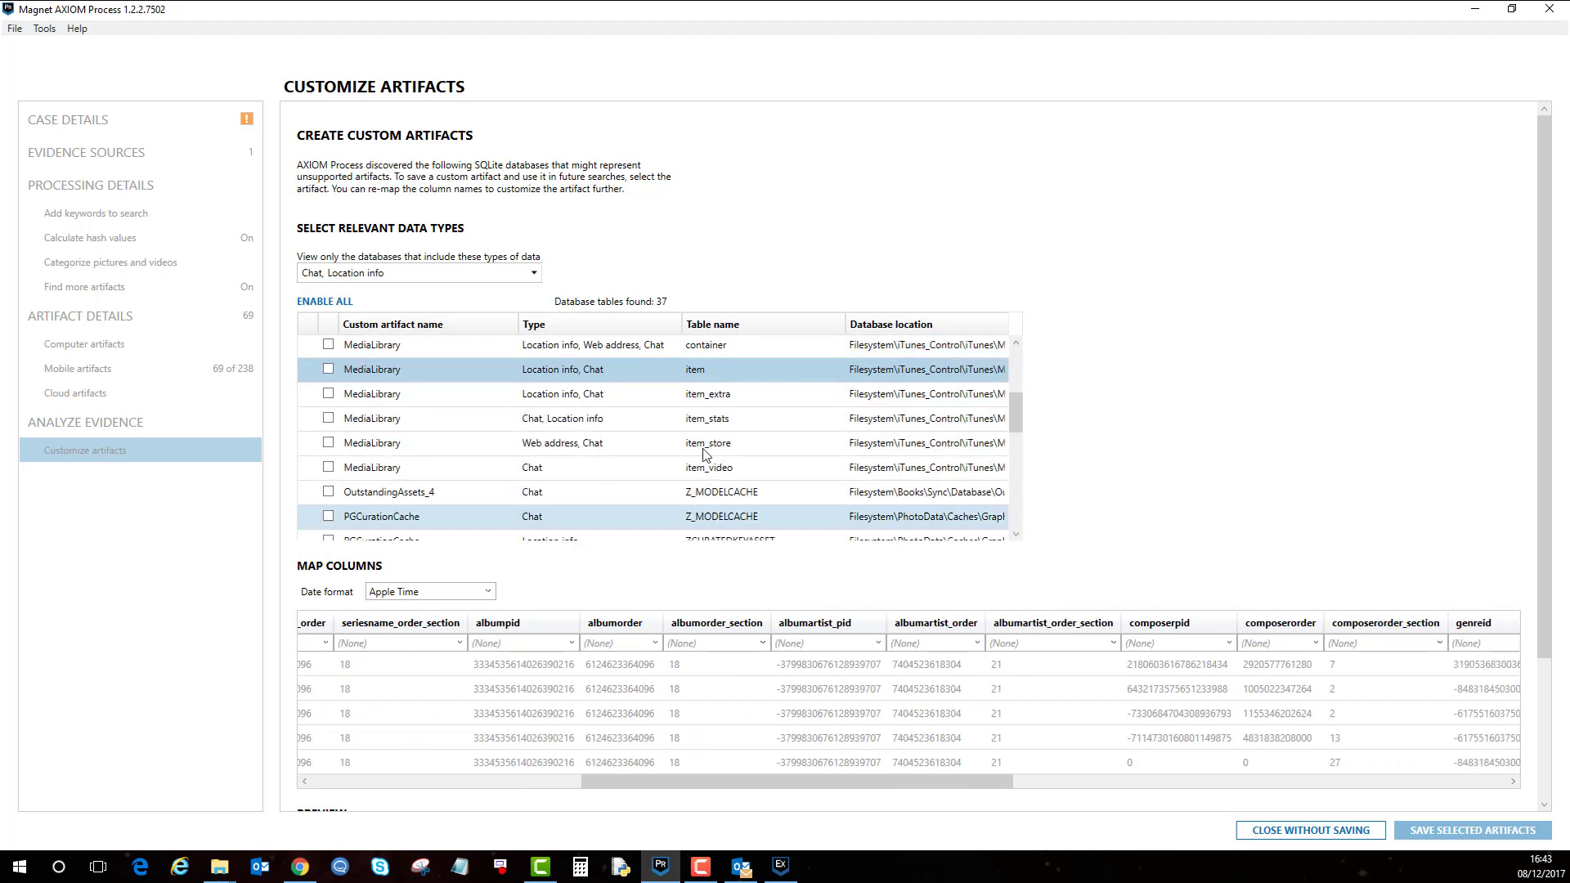
Compare the item_extra, item_store and item_video tables, settling on MediaLibrary item_stats.
click(396, 423)
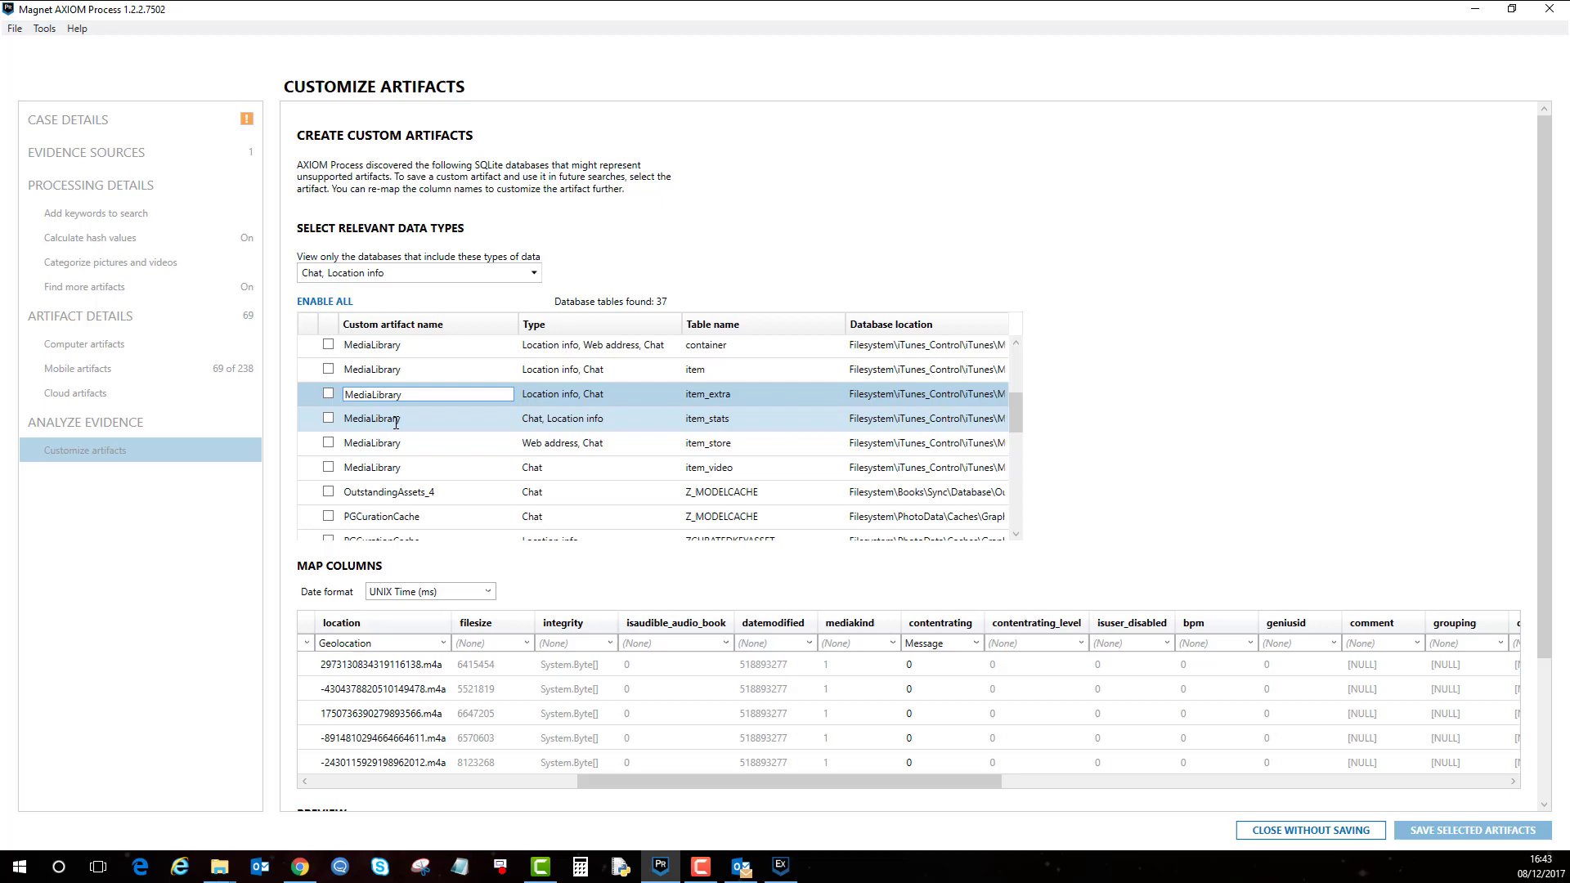
click(401, 420)
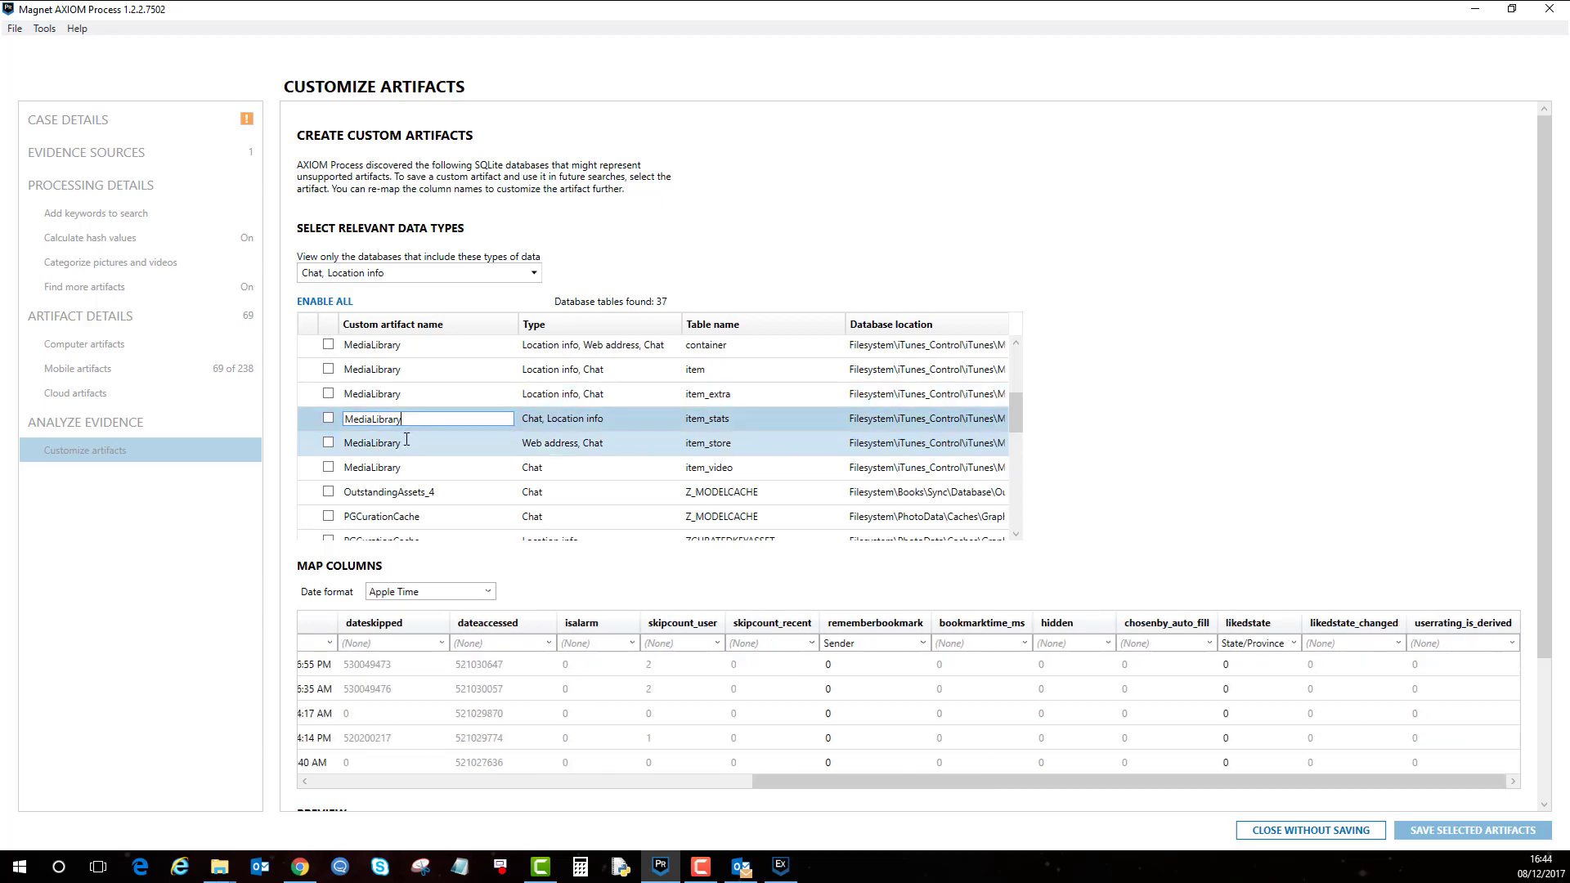
click(407, 441)
click(446, 423)
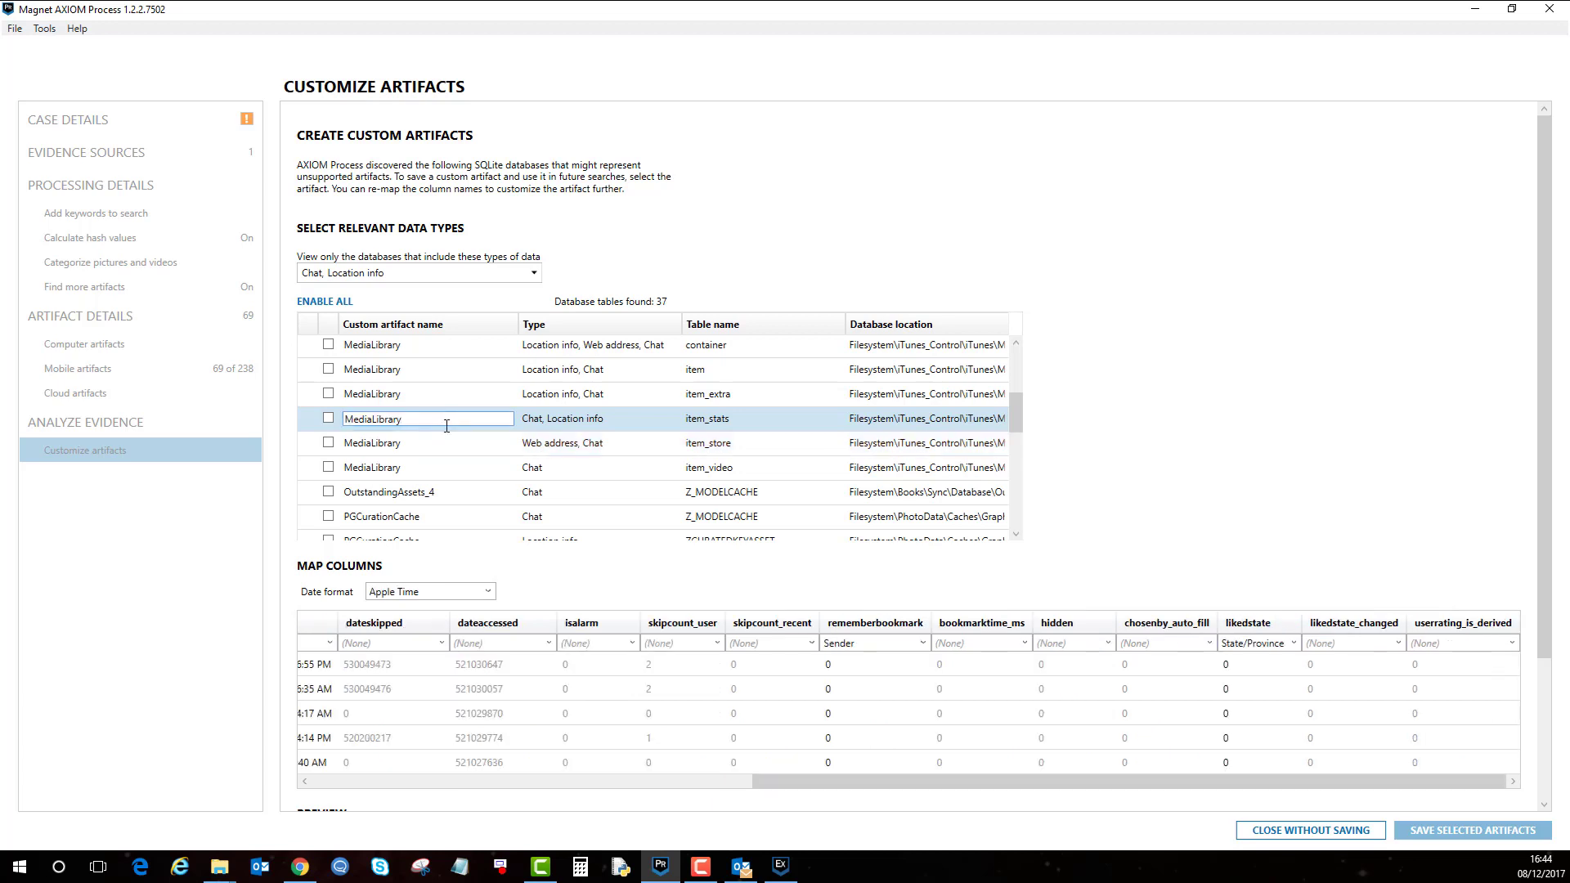
click(470, 448)
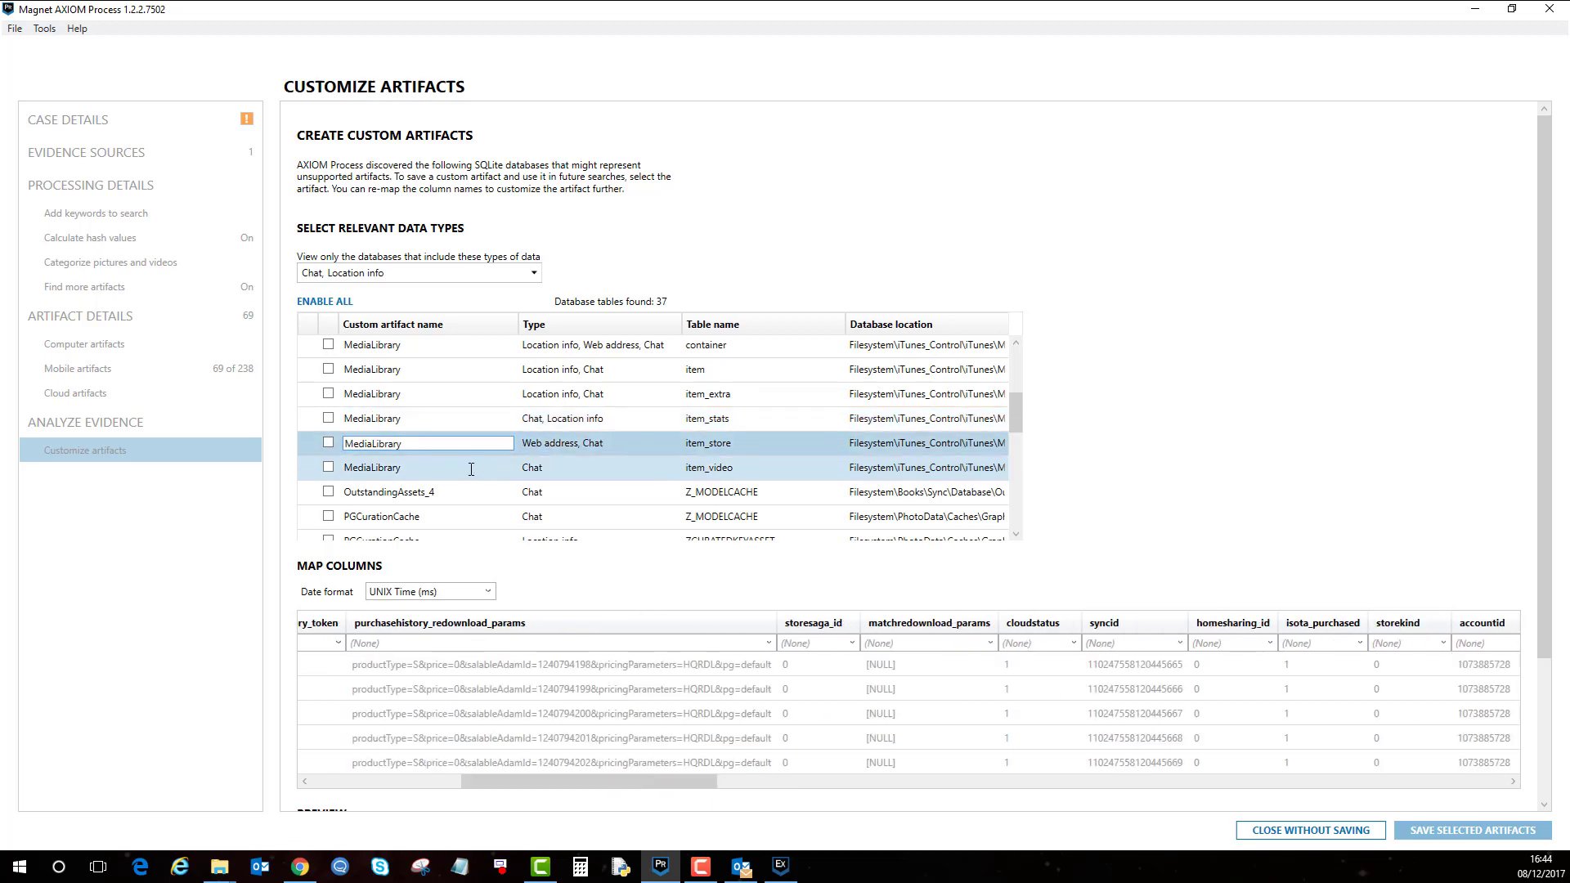
click(483, 468)
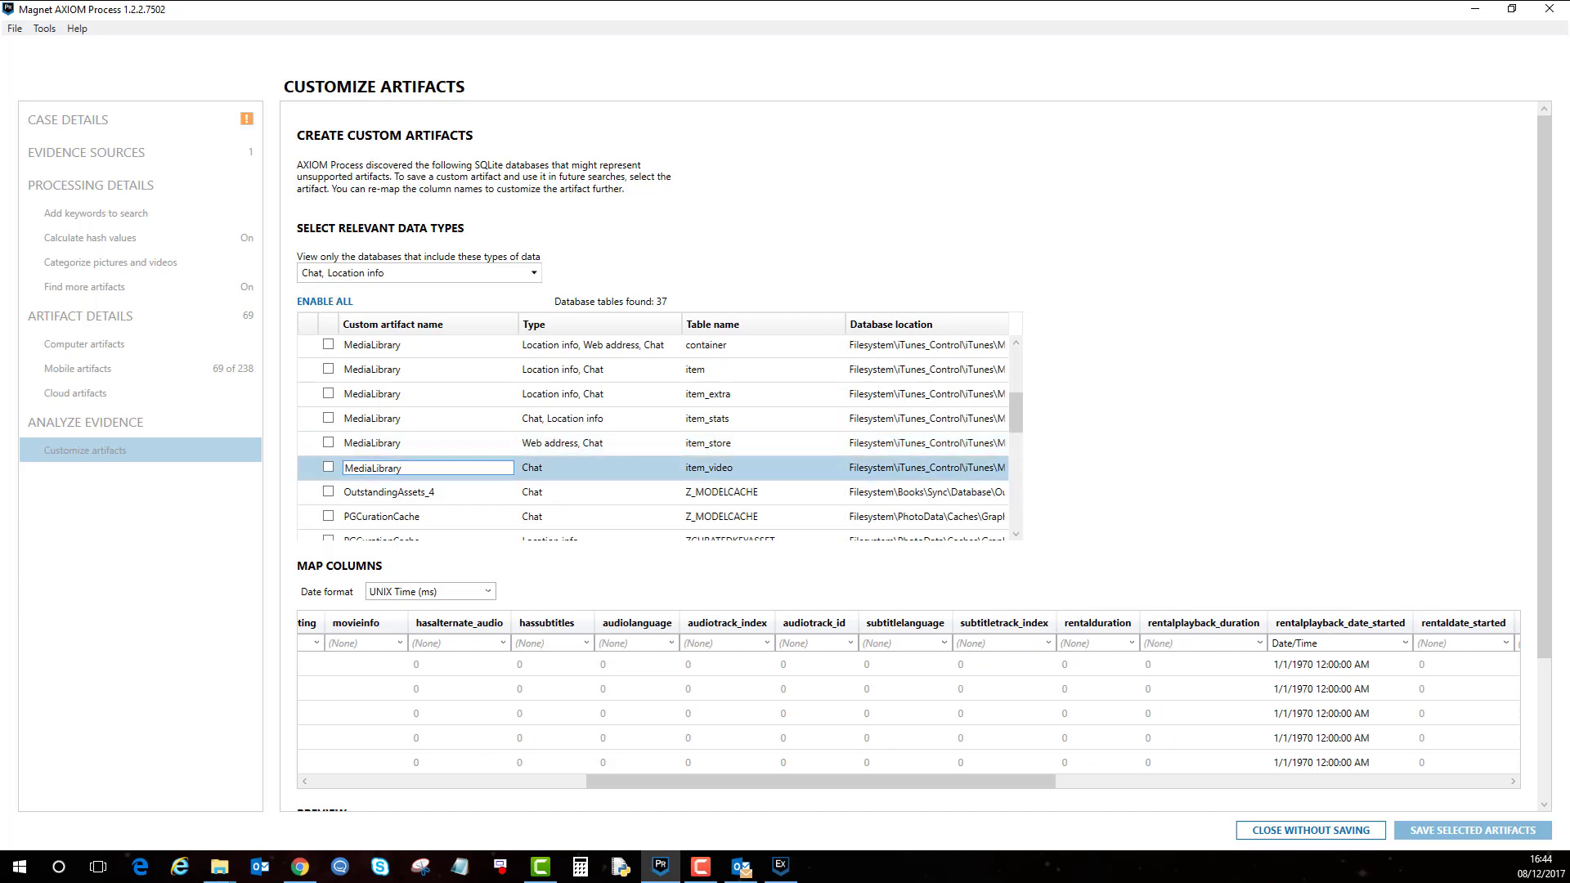
click(425, 419)
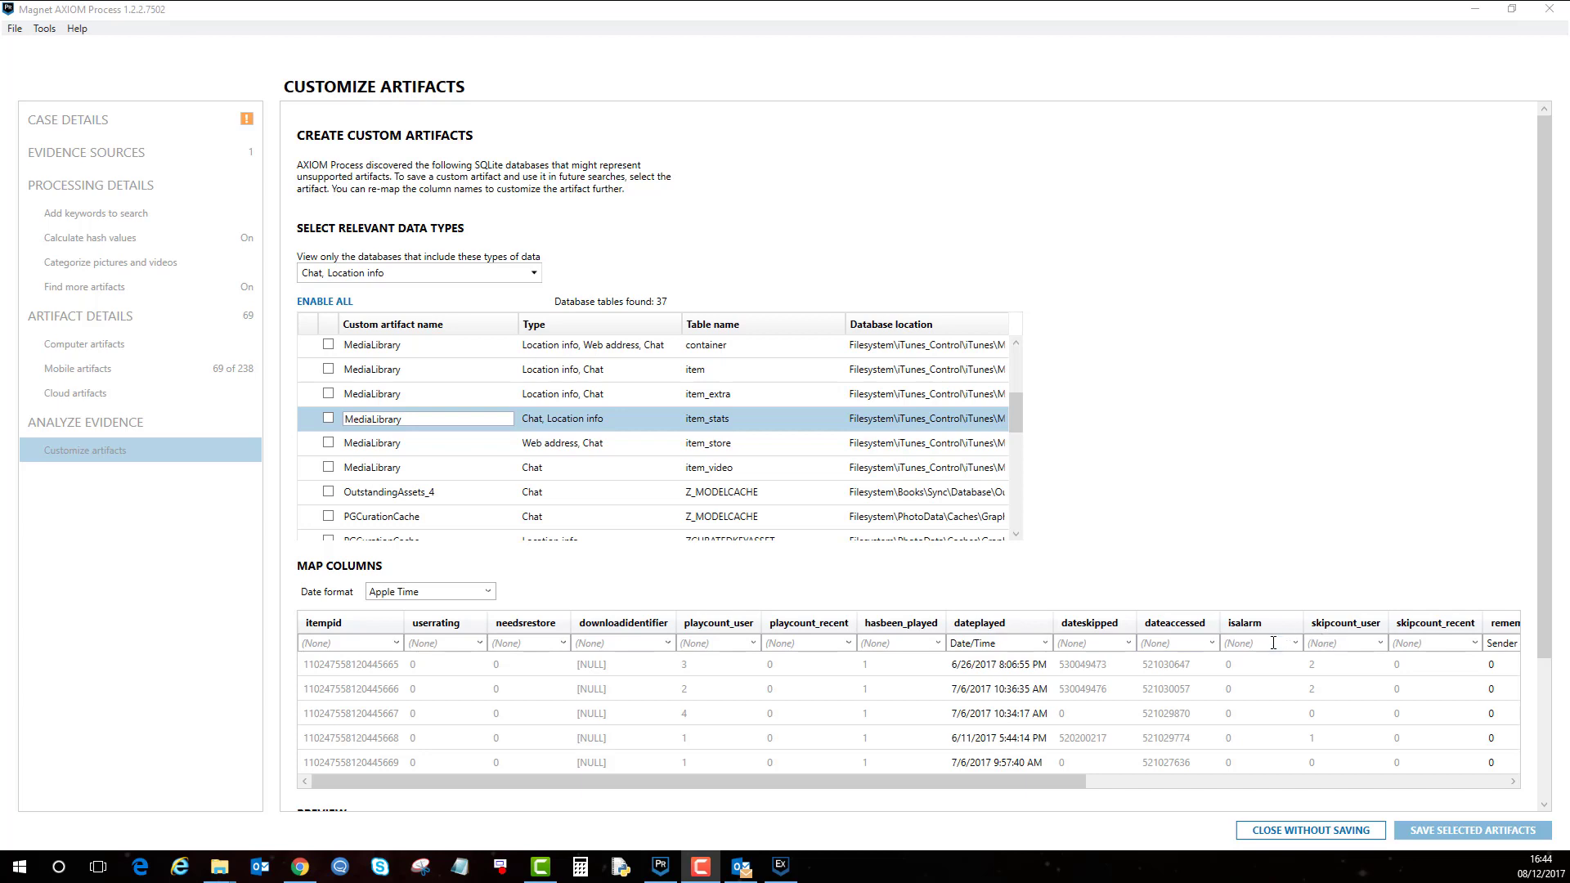
click(991, 696)
click(488, 592)
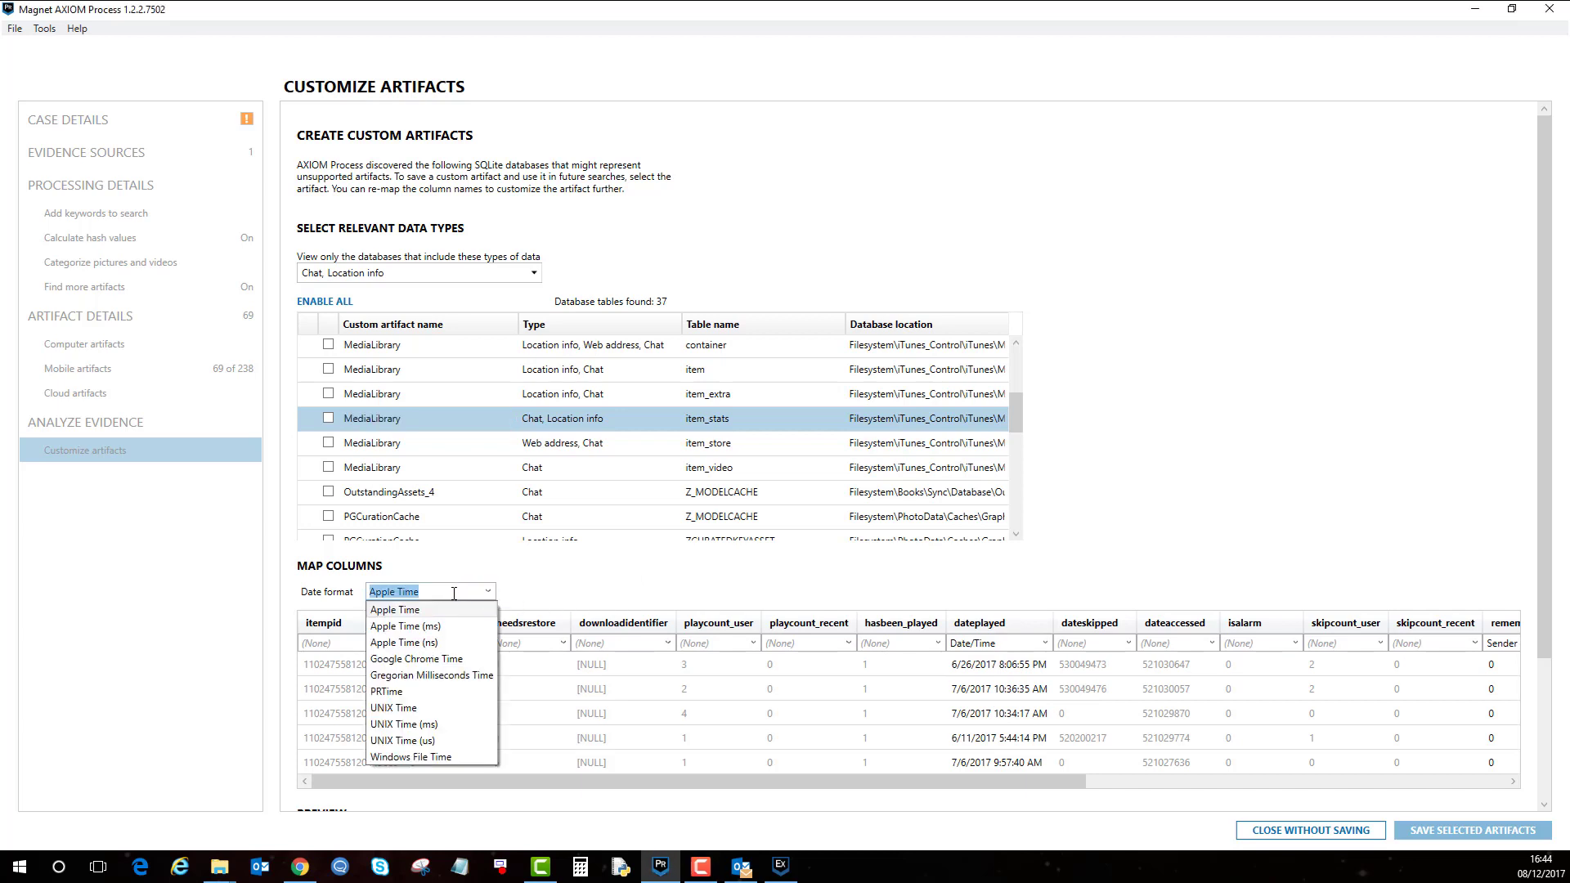
click(420, 708)
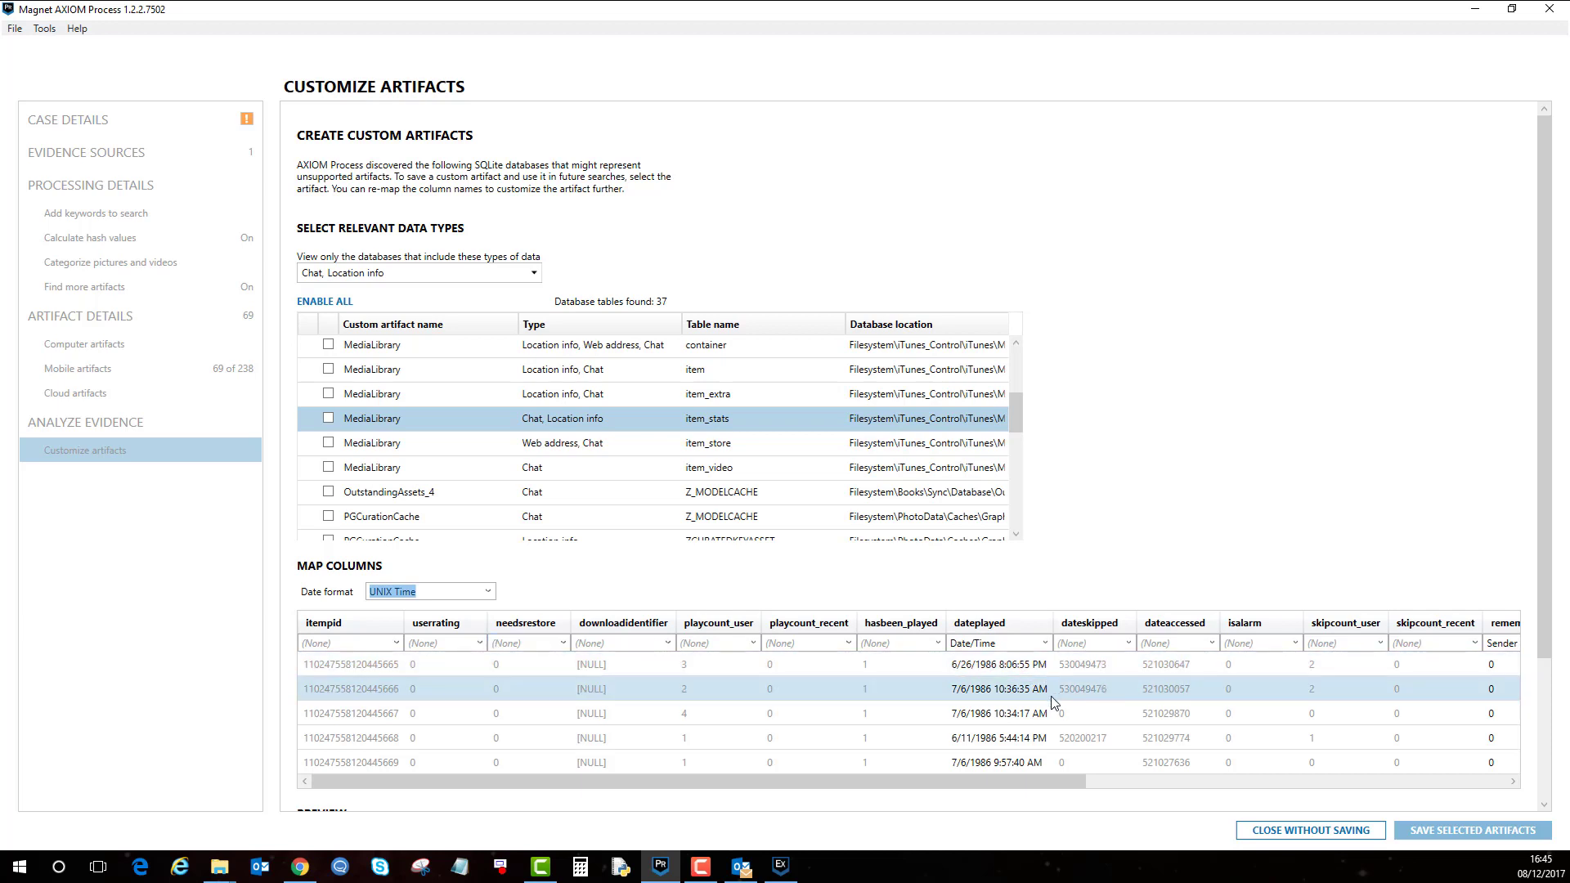
click(1540, 624)
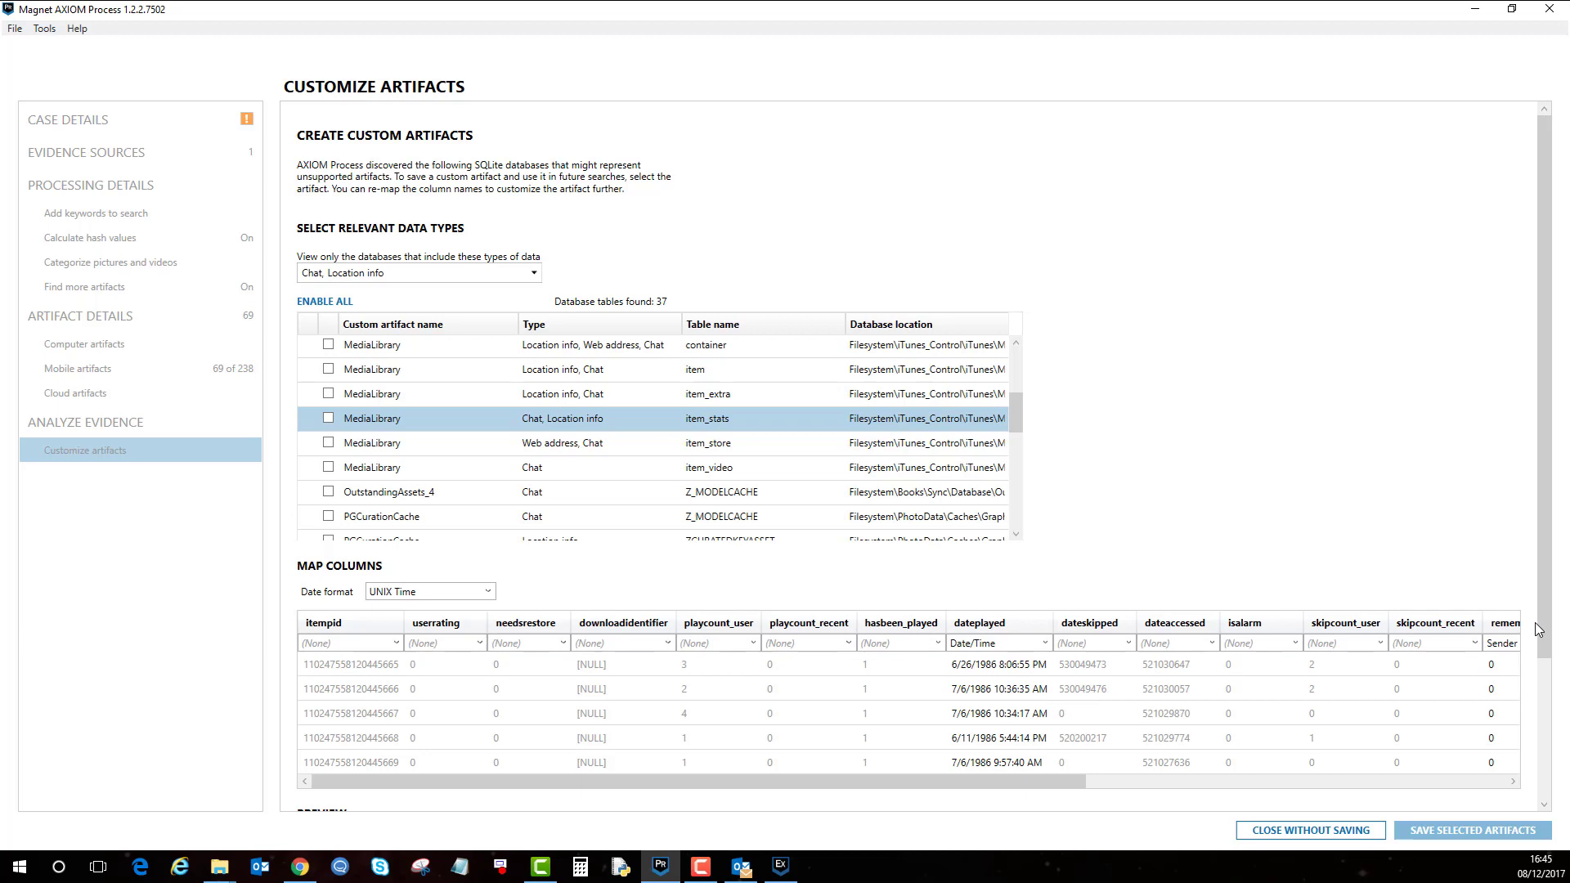
scroll(1541, 624, down, 2)
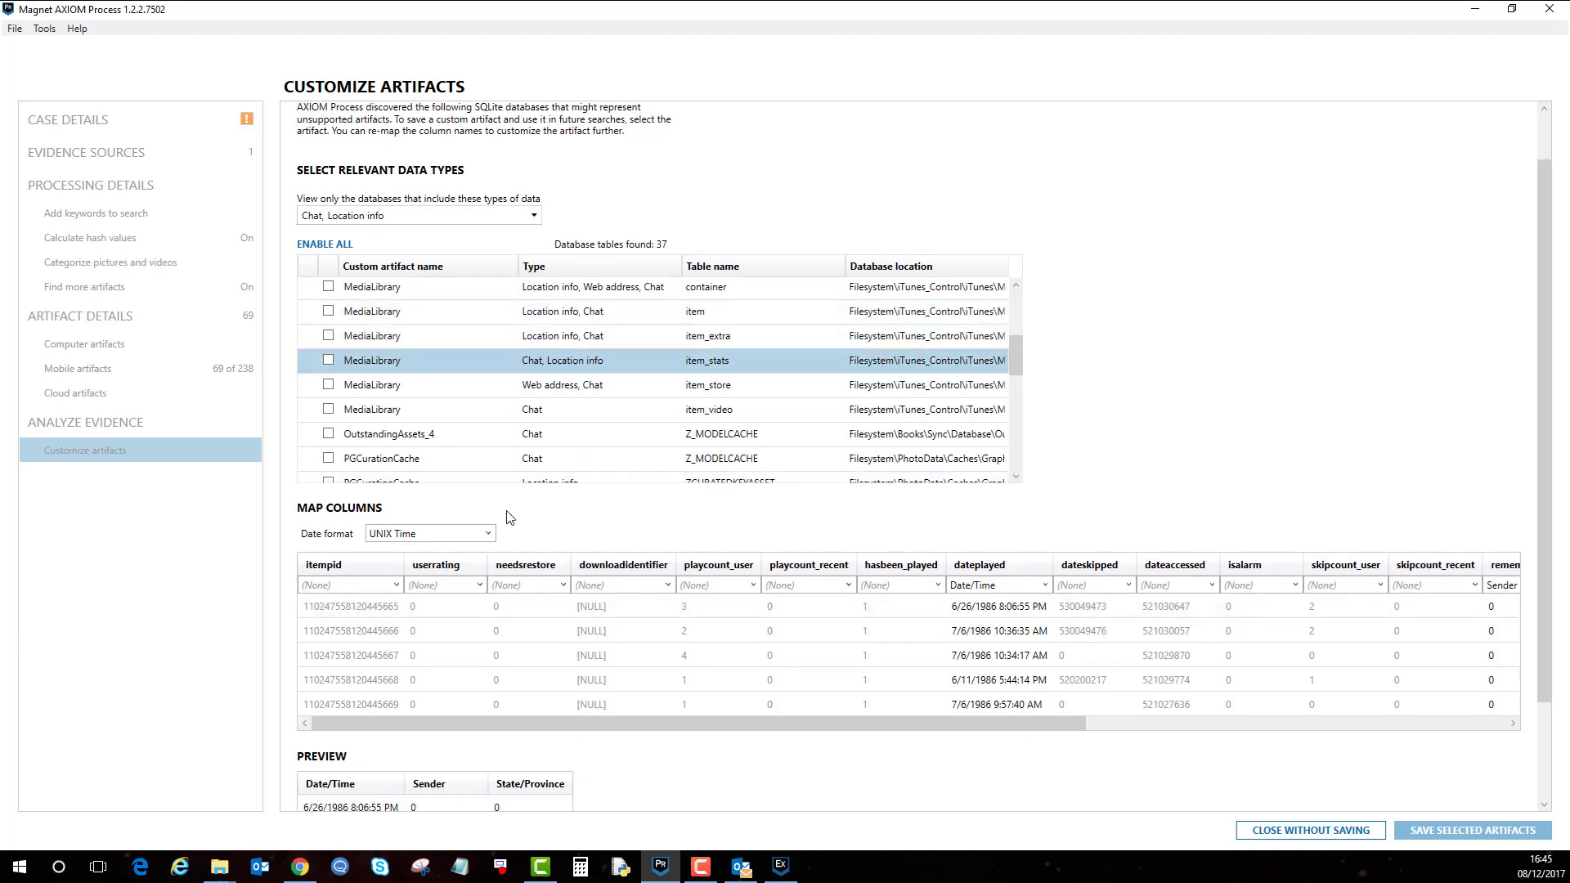
click(487, 533)
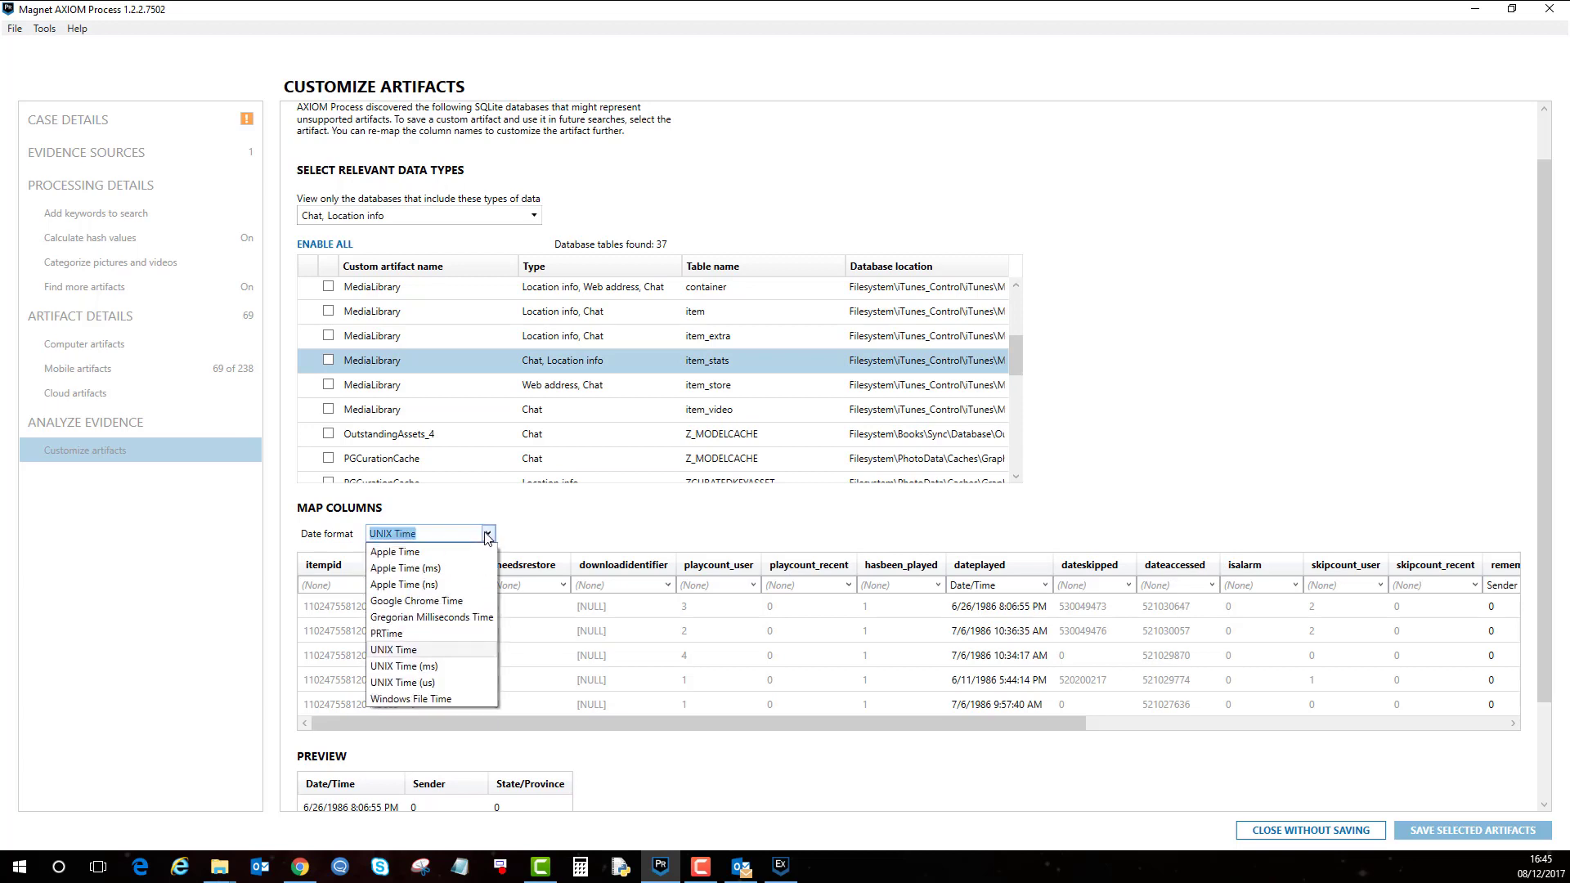
click(424, 553)
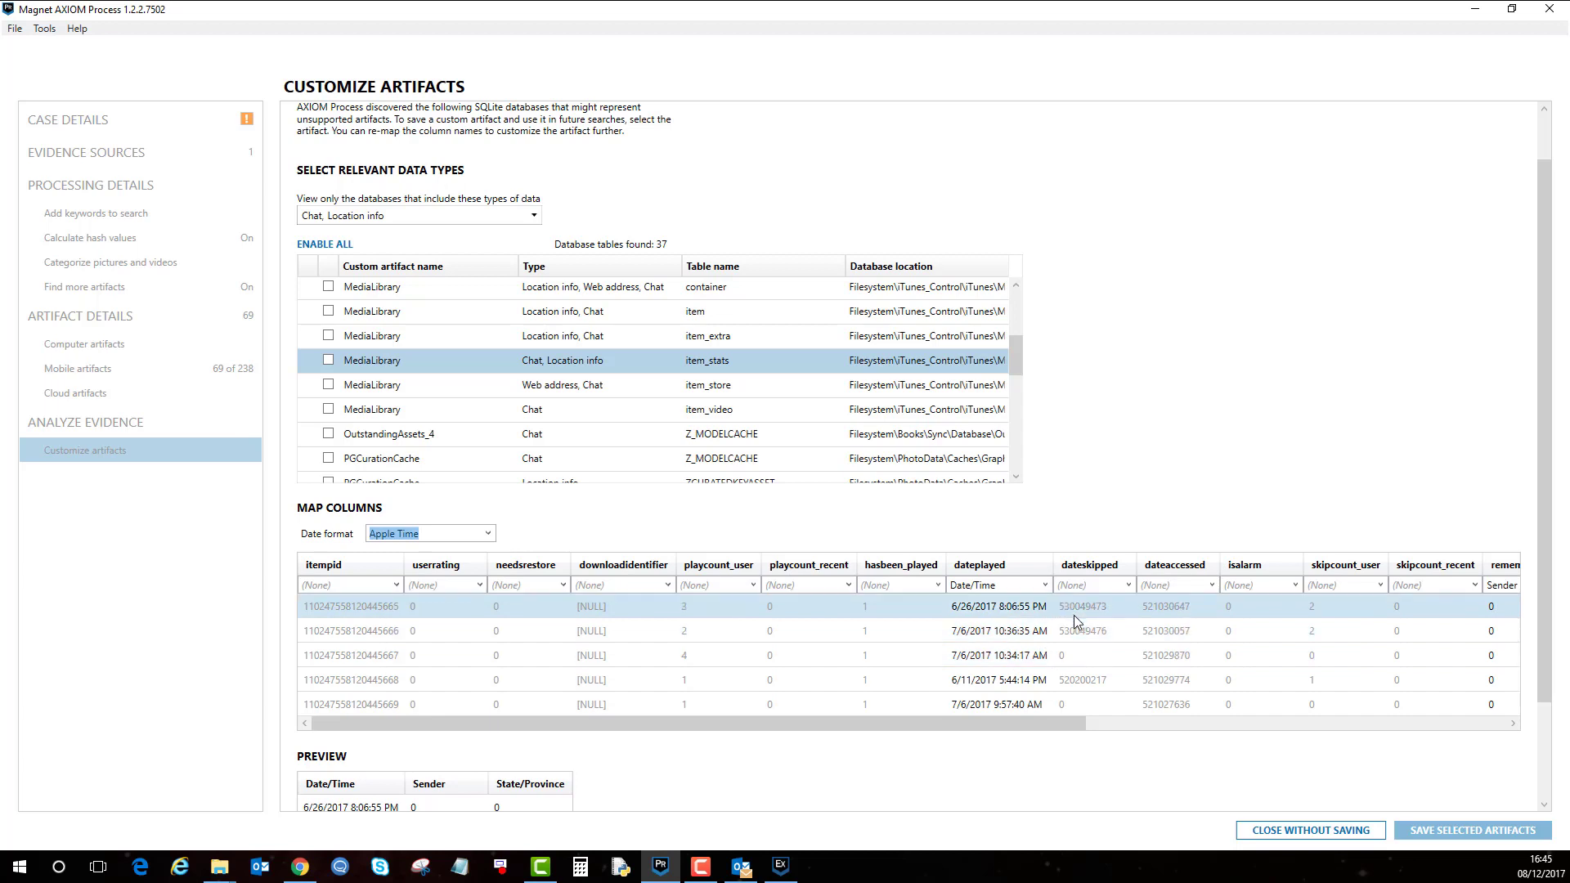
click(489, 534)
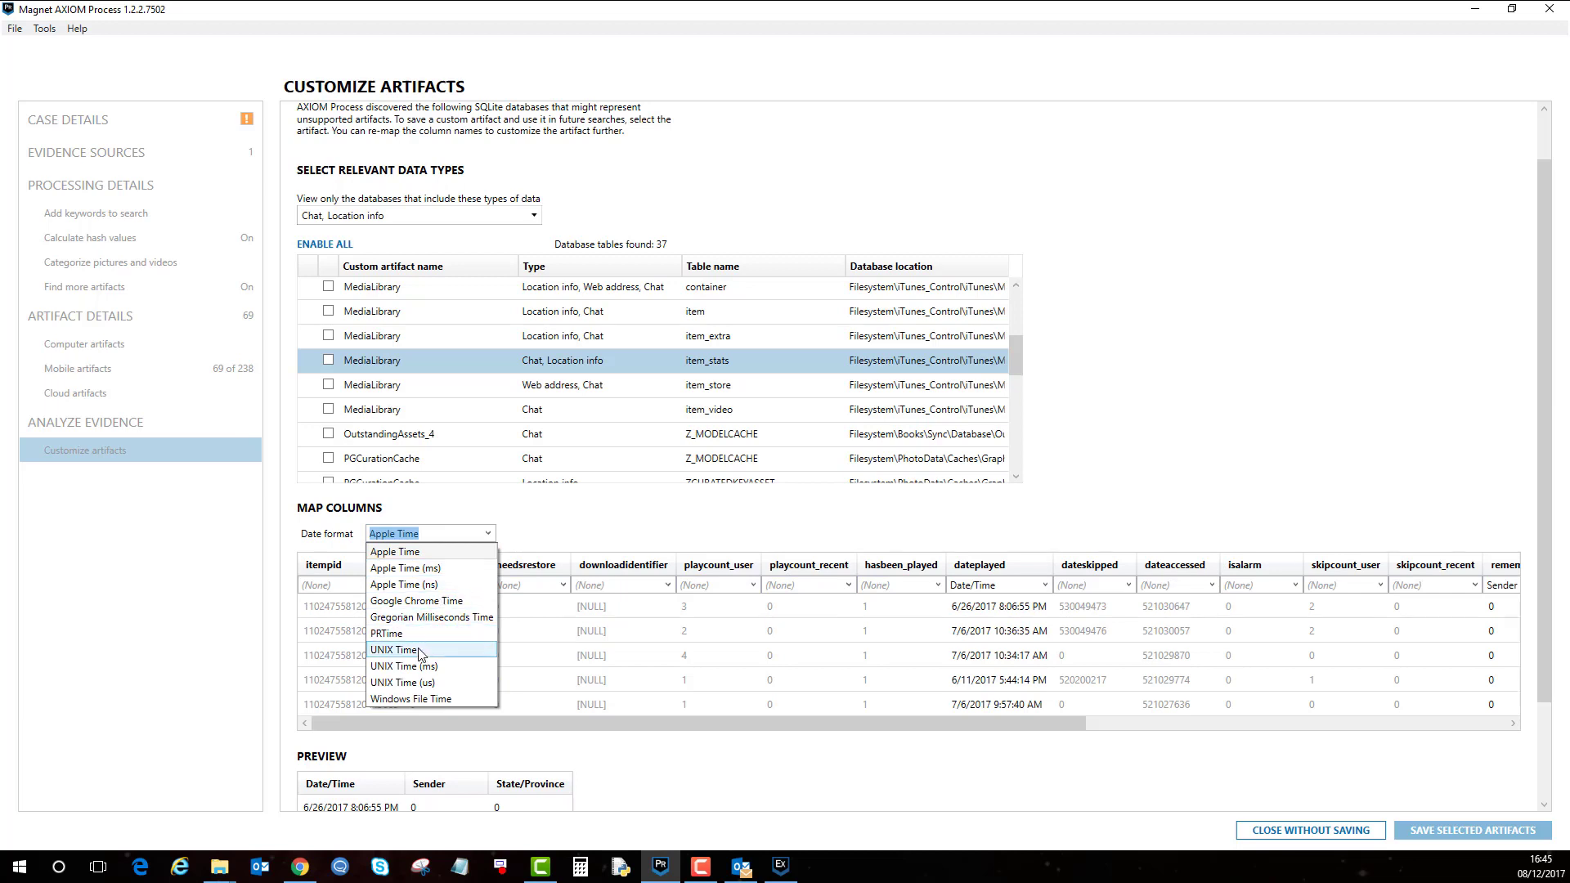
click(426, 570)
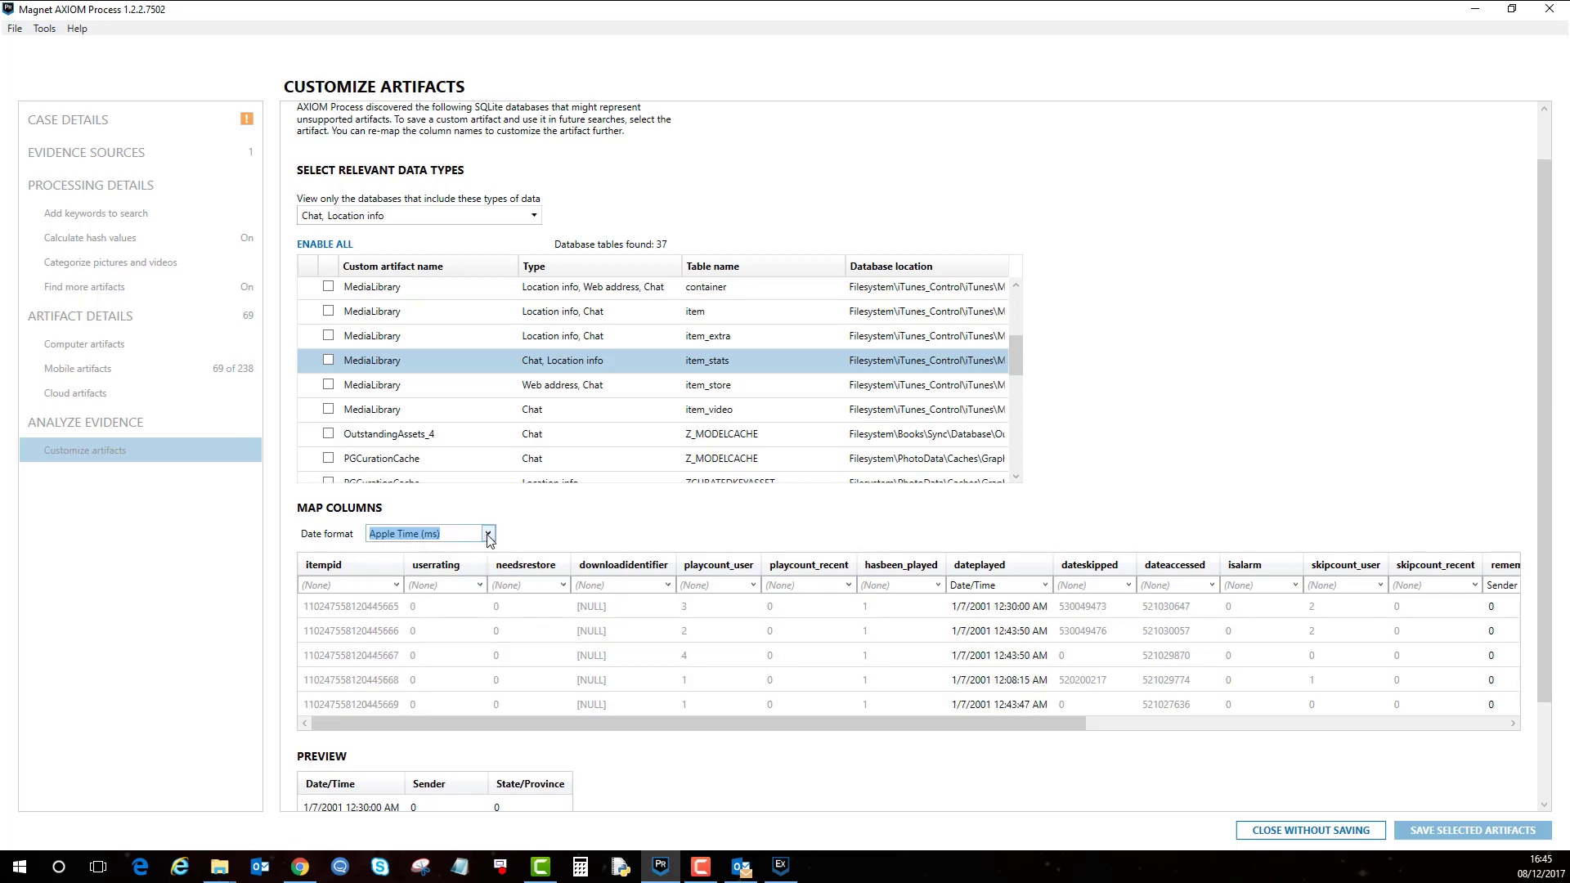
click(488, 534)
click(423, 553)
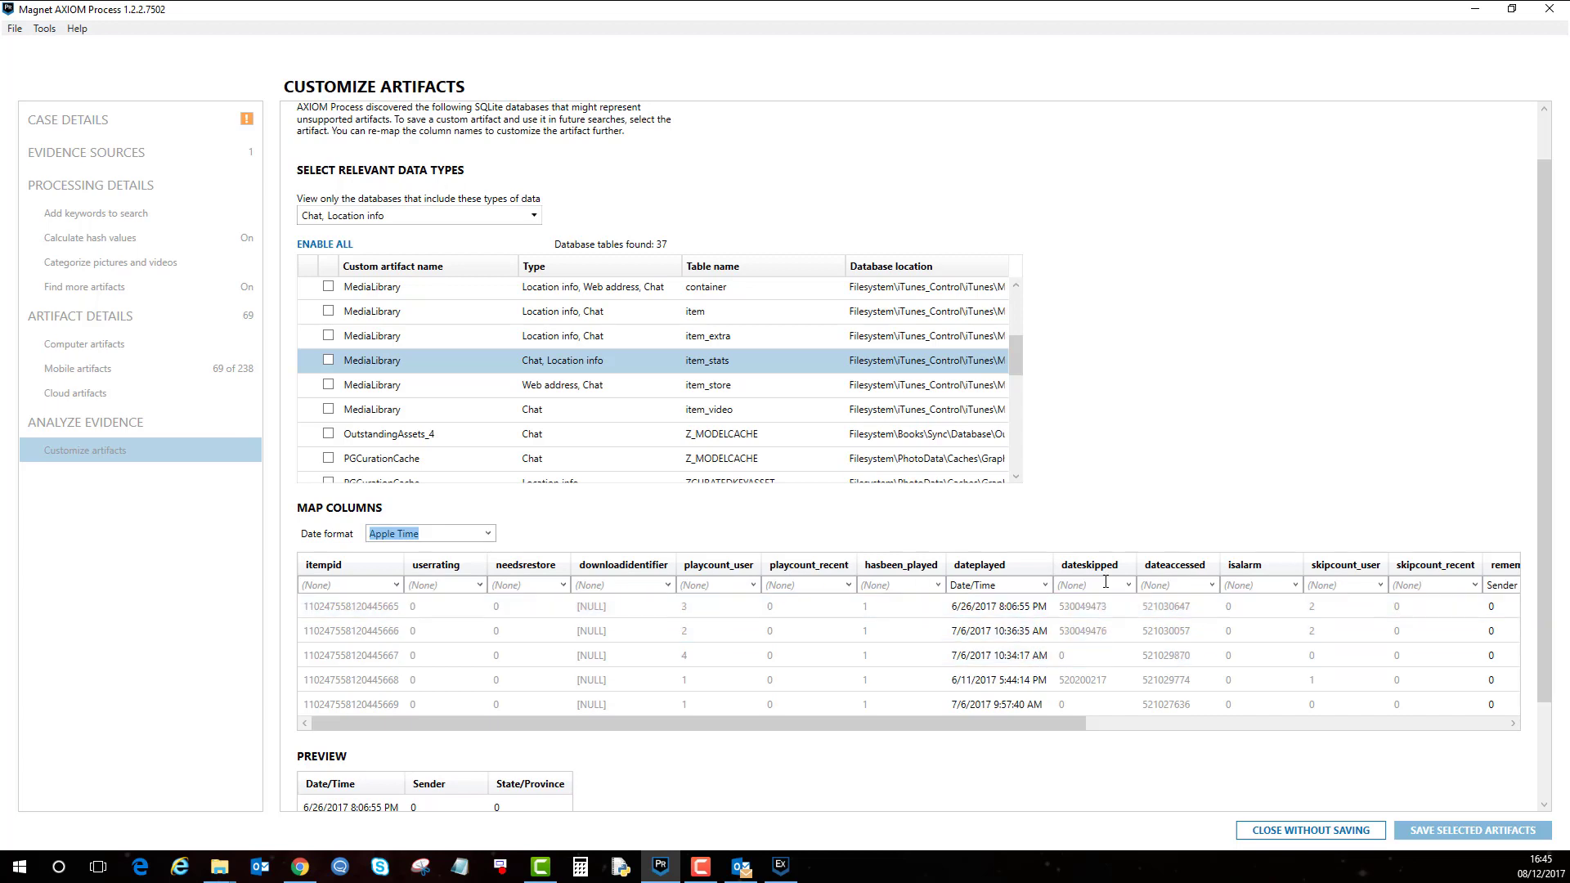
Map the item_stats dateskipped column to Date/Time.
drag(1012, 722, 967, 731)
click(1129, 585)
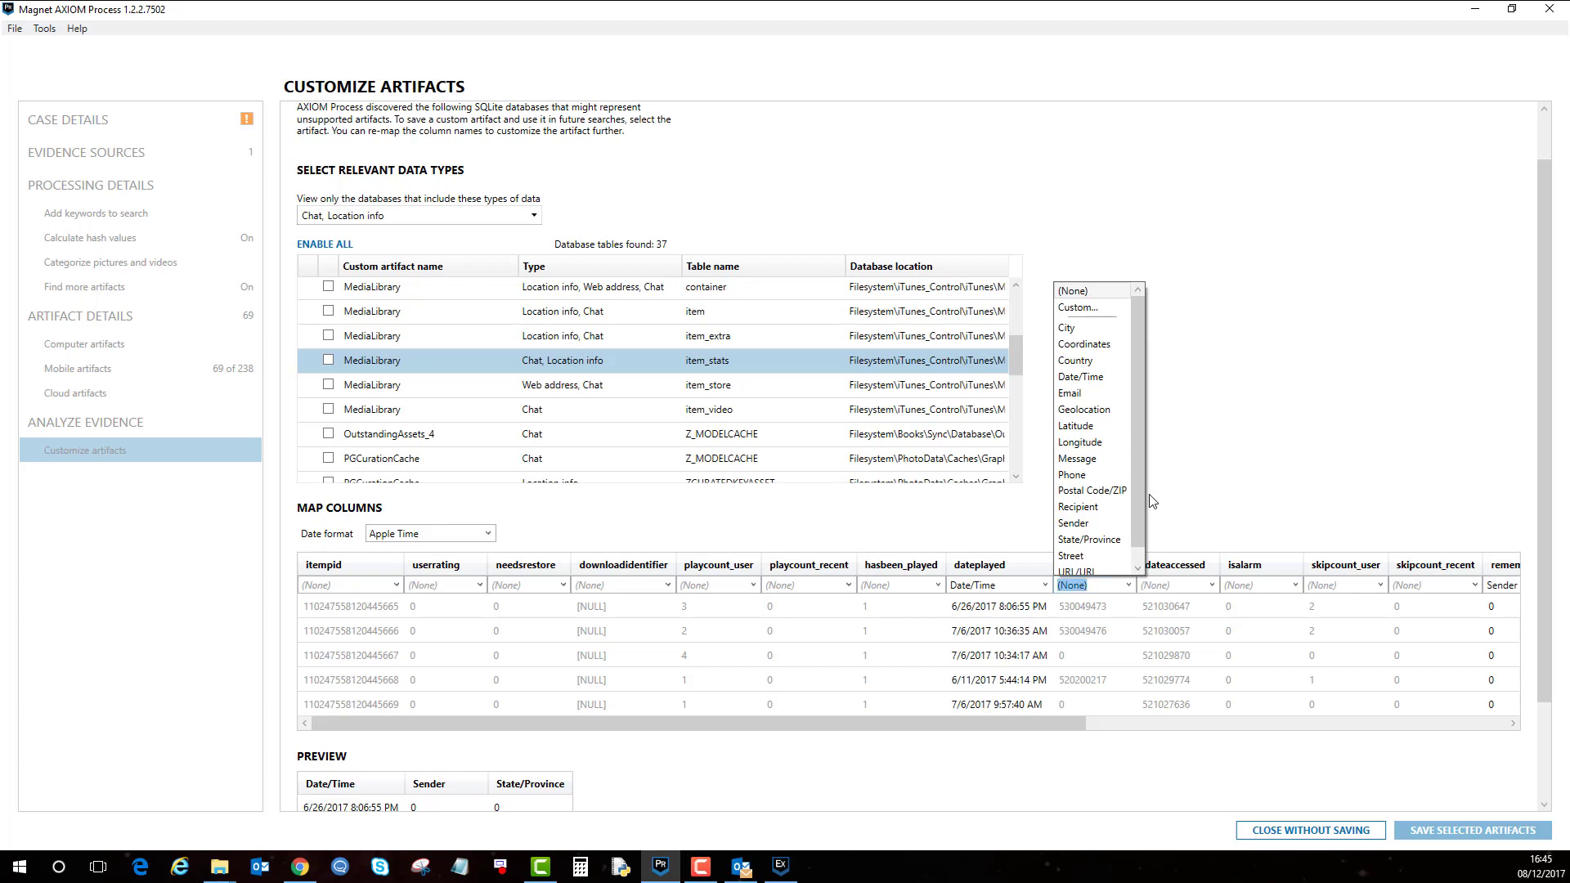
scroll(1141, 498, down, 1)
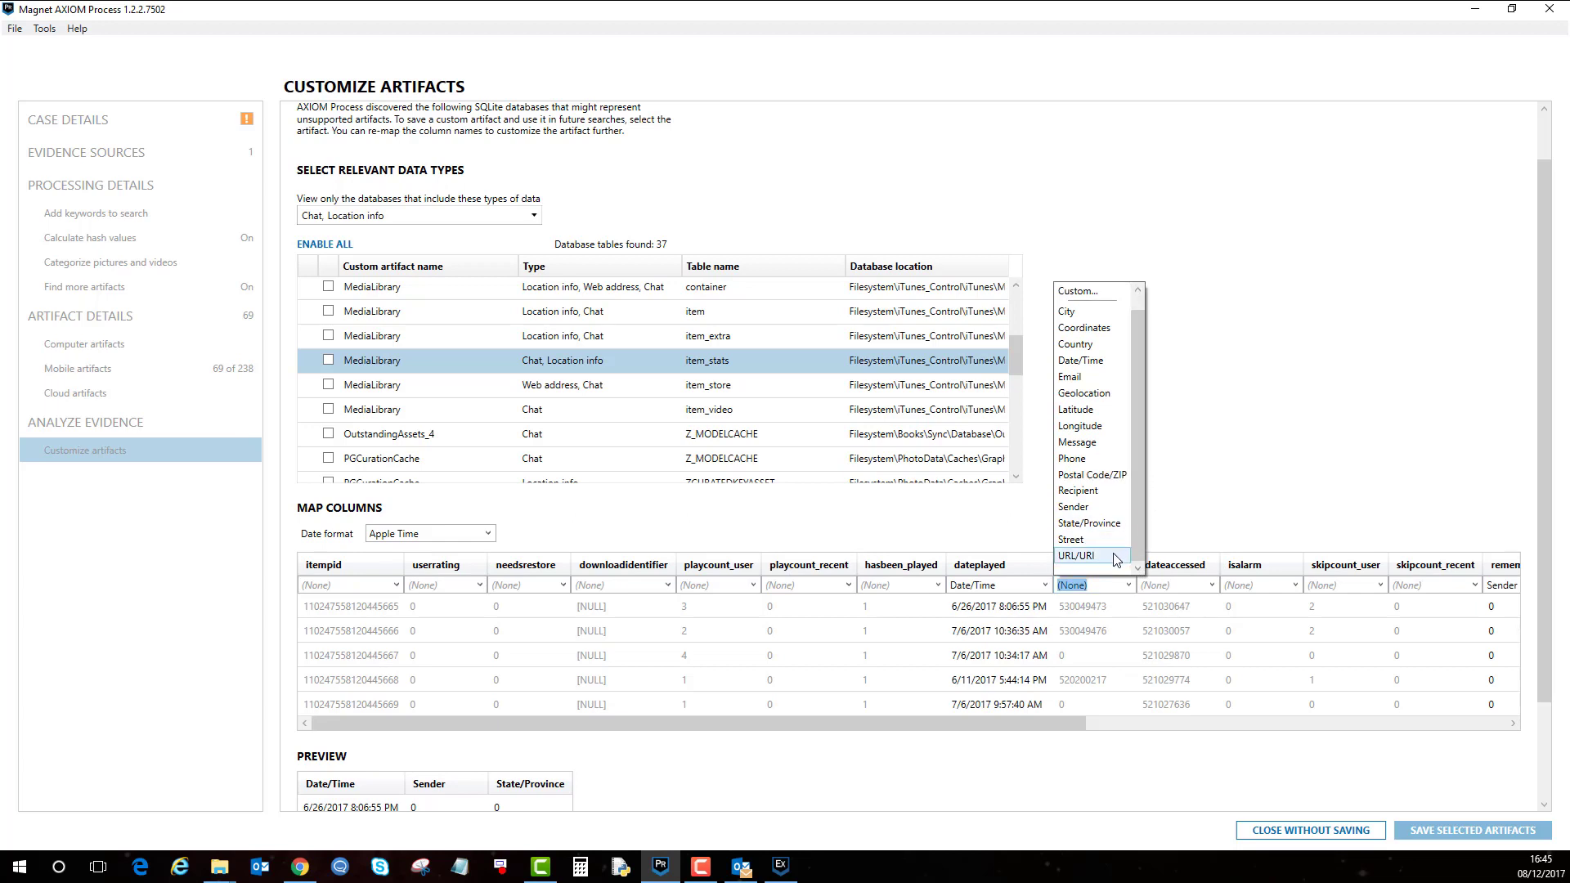
scroll(1141, 404, up, 1)
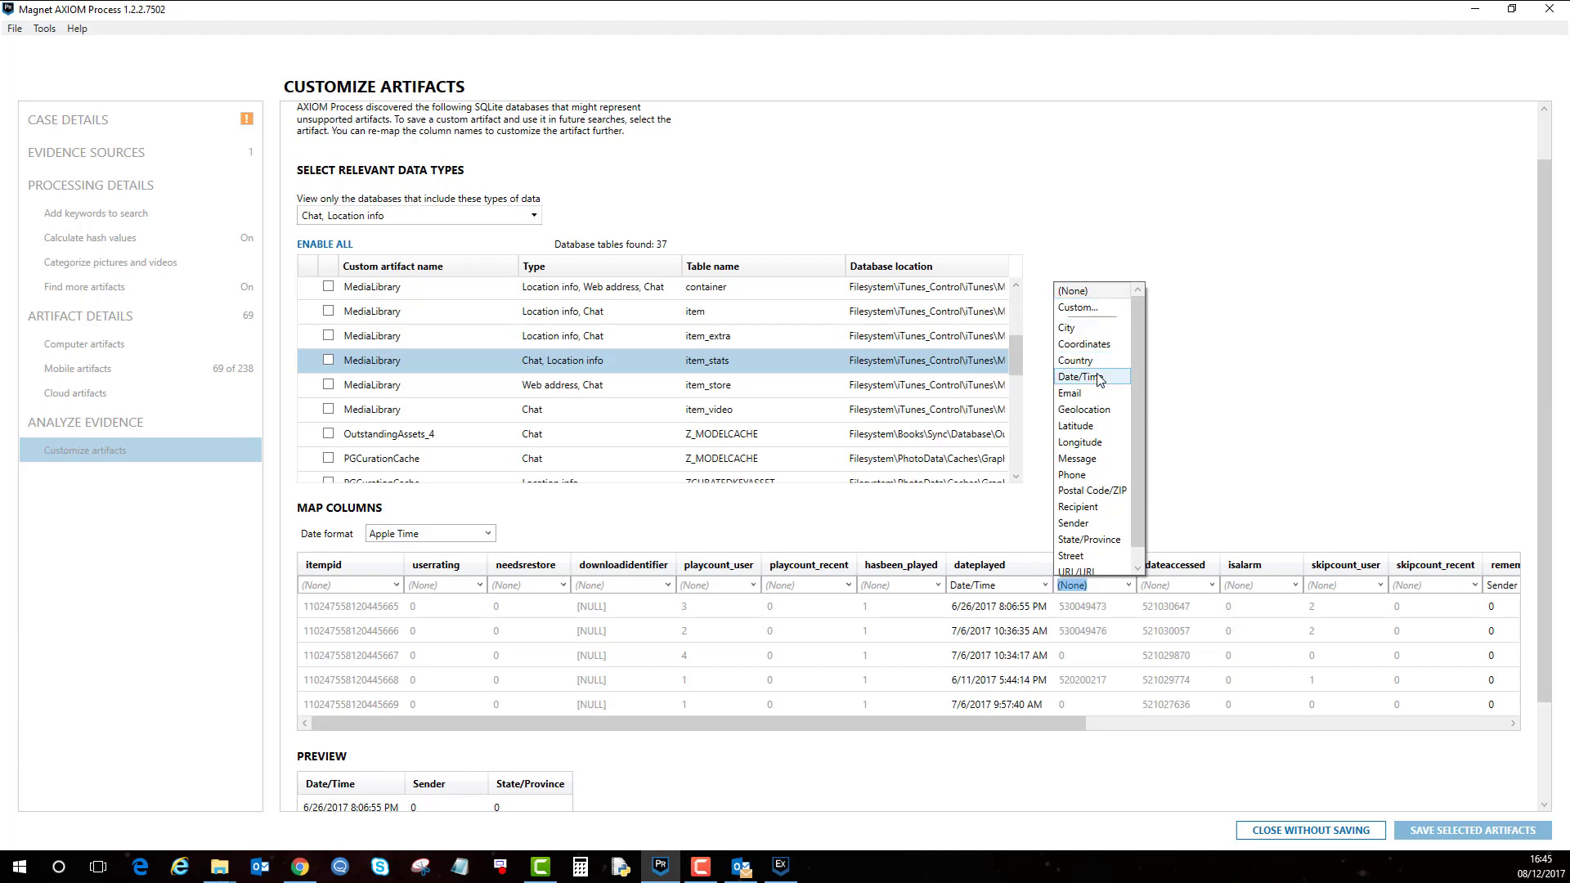
click(1096, 378)
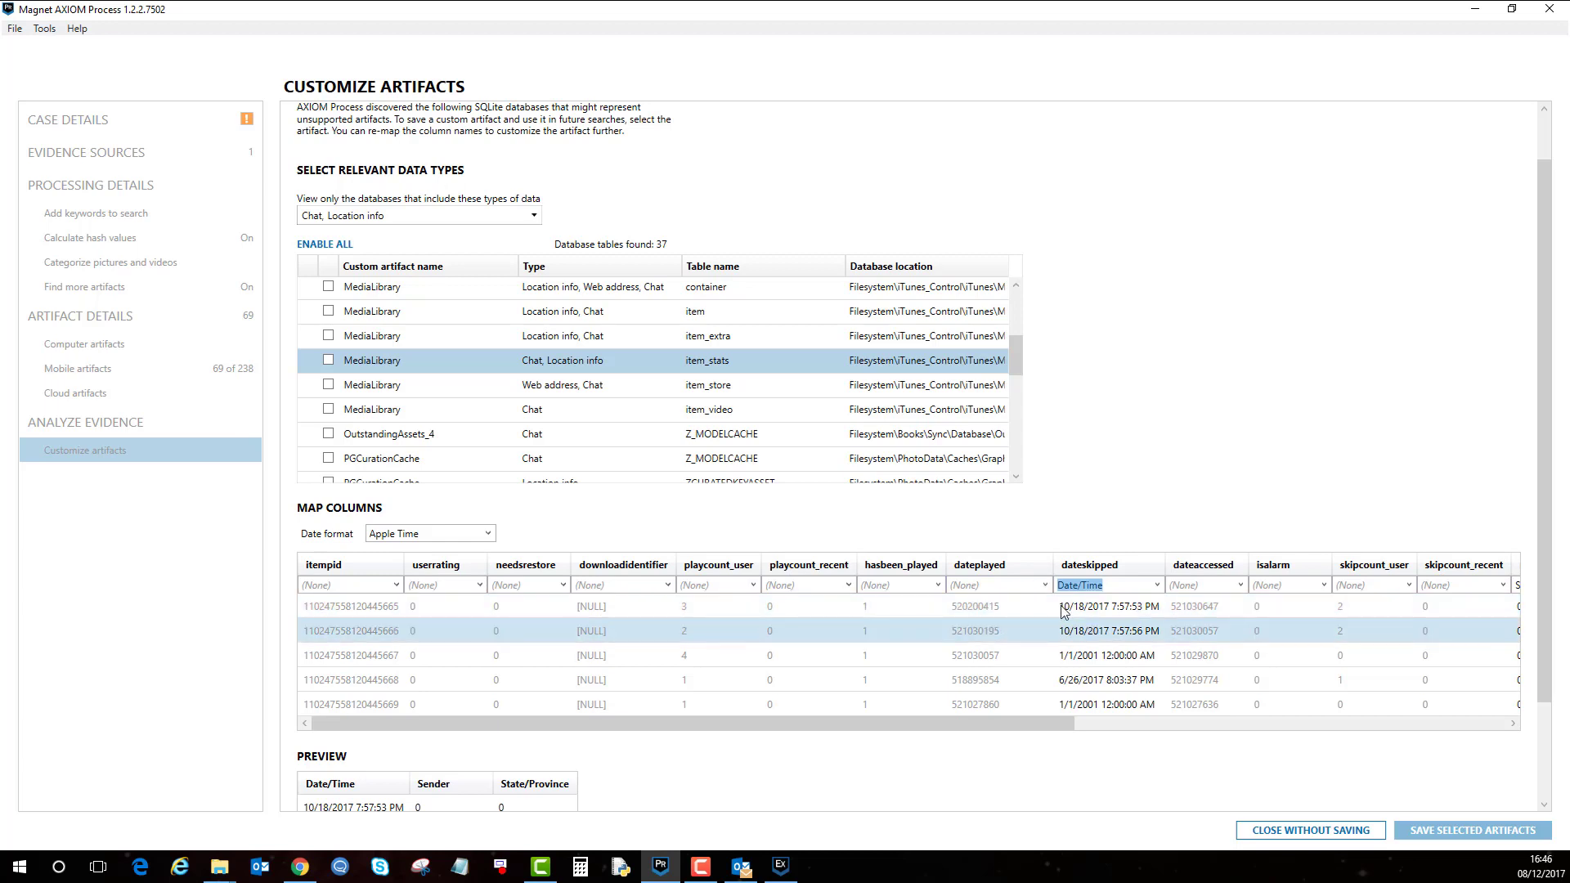
Map dateplayed to a new custom type named 'Custom Date and Time' and save it.
click(1047, 587)
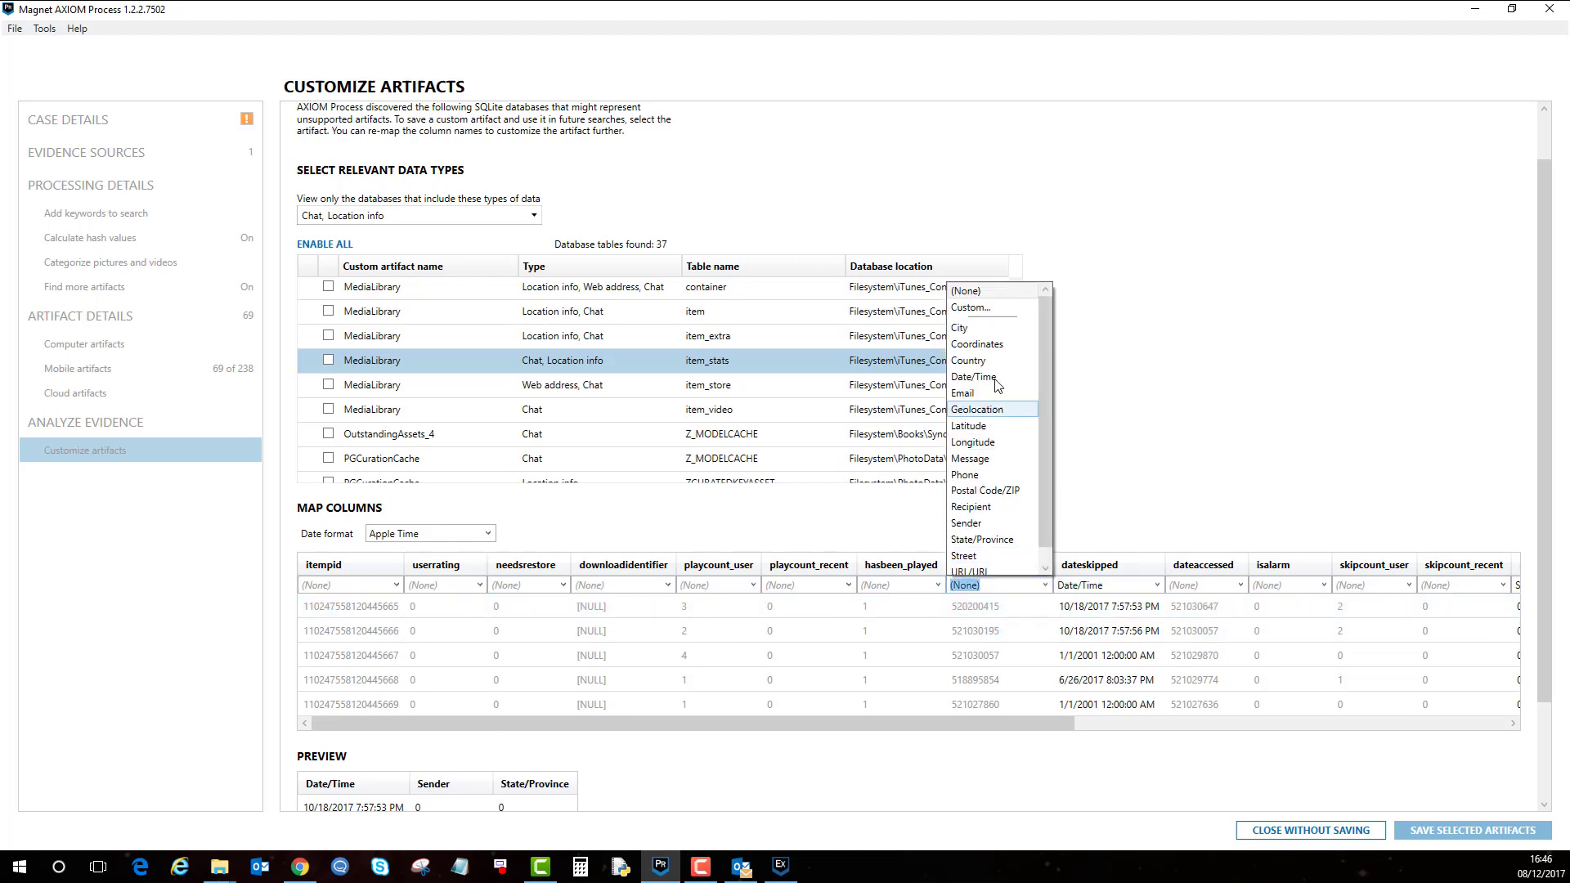
click(1002, 307)
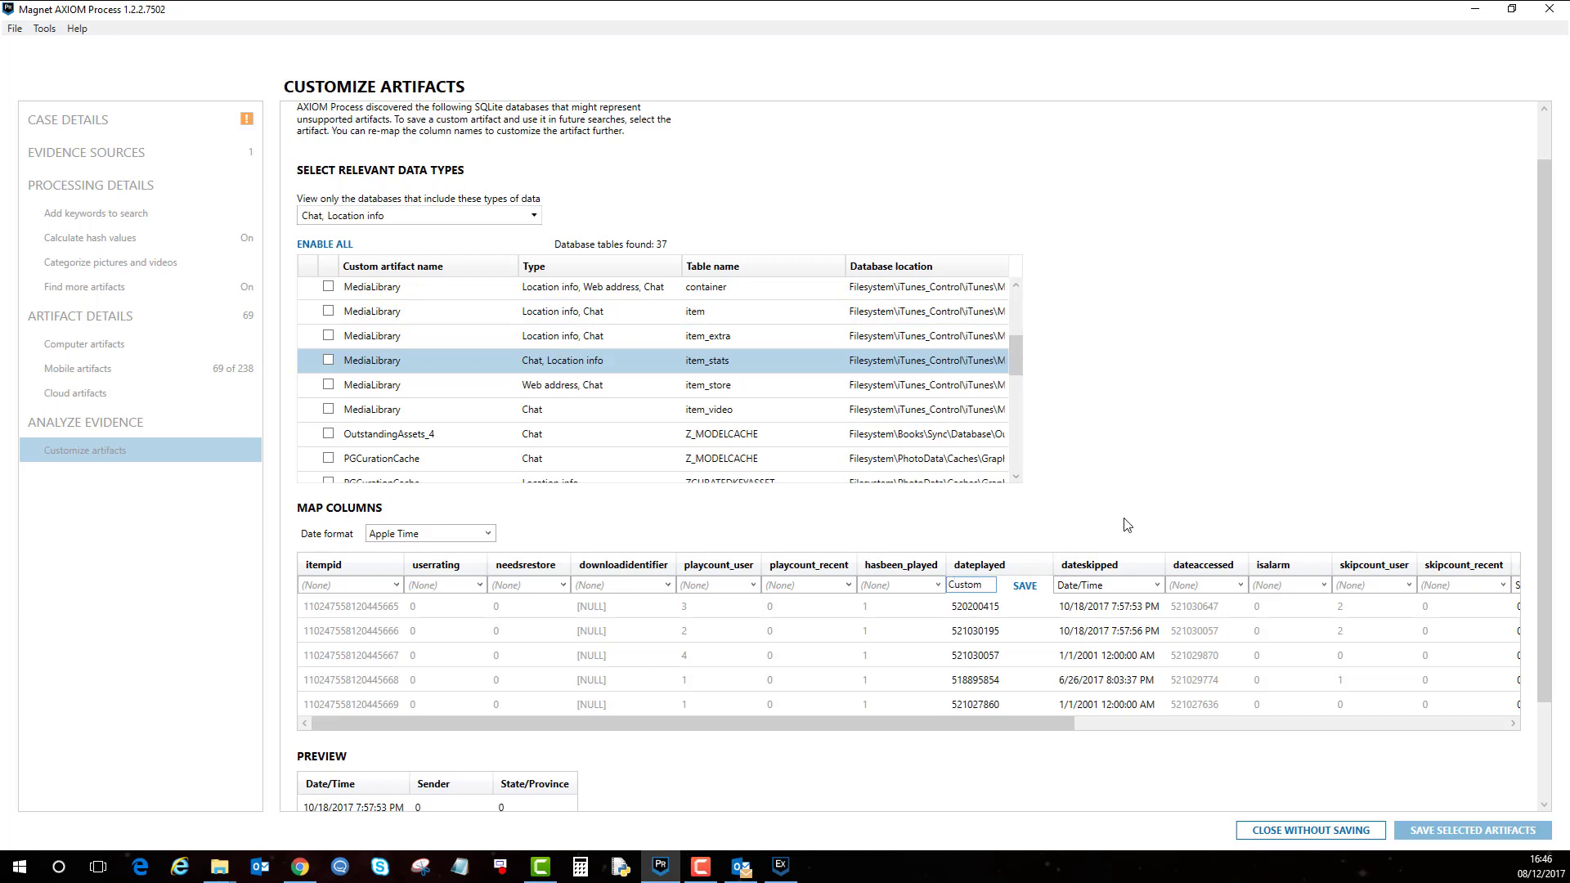
text(Custom Date)
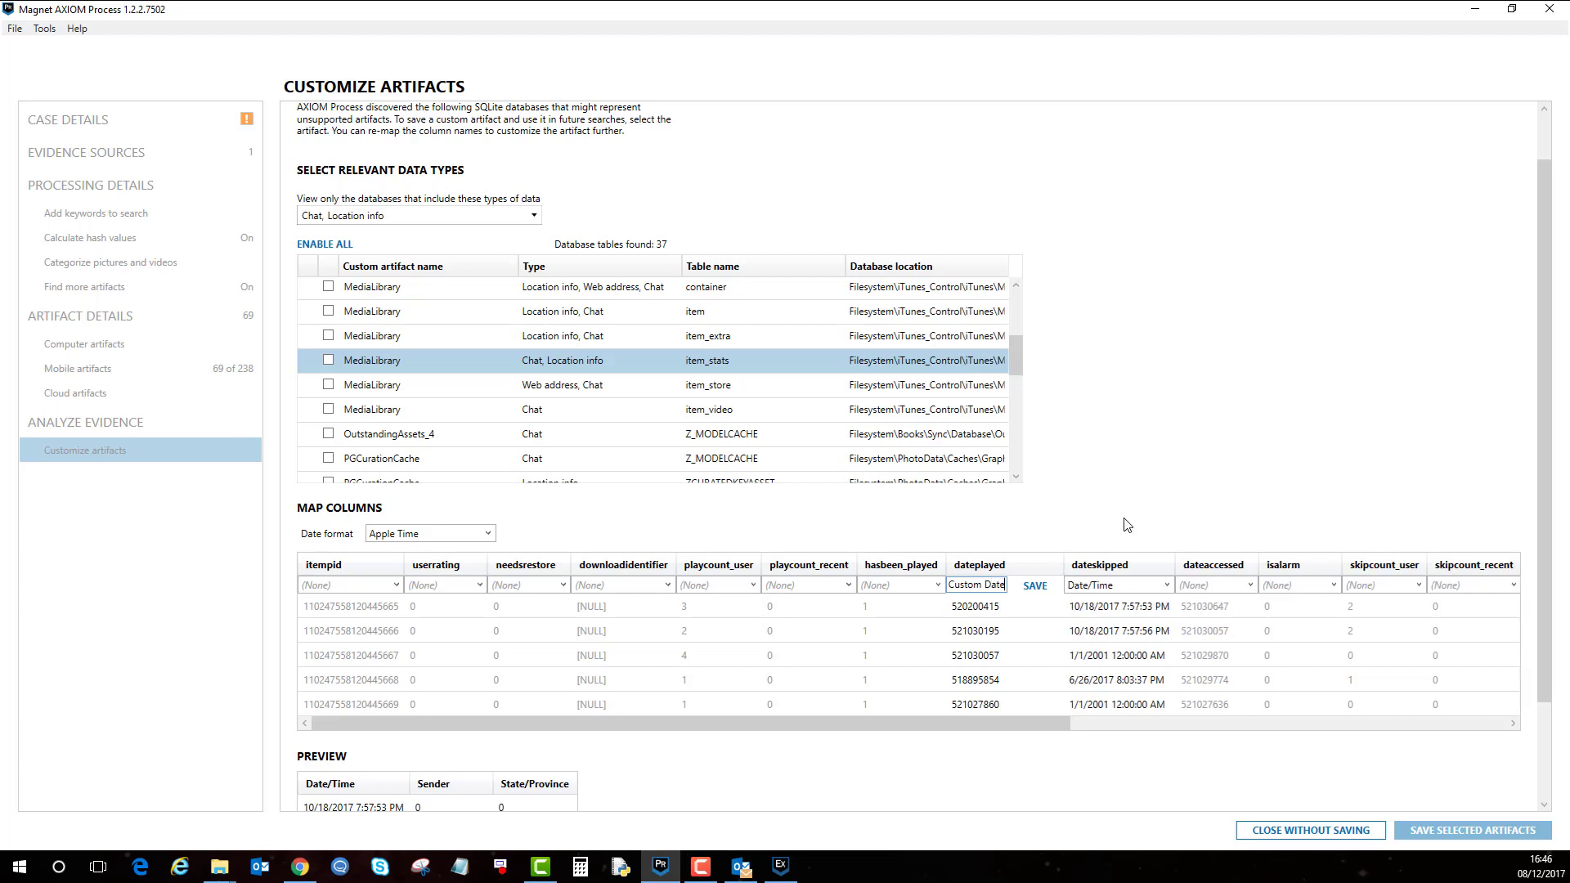
text( and Time)
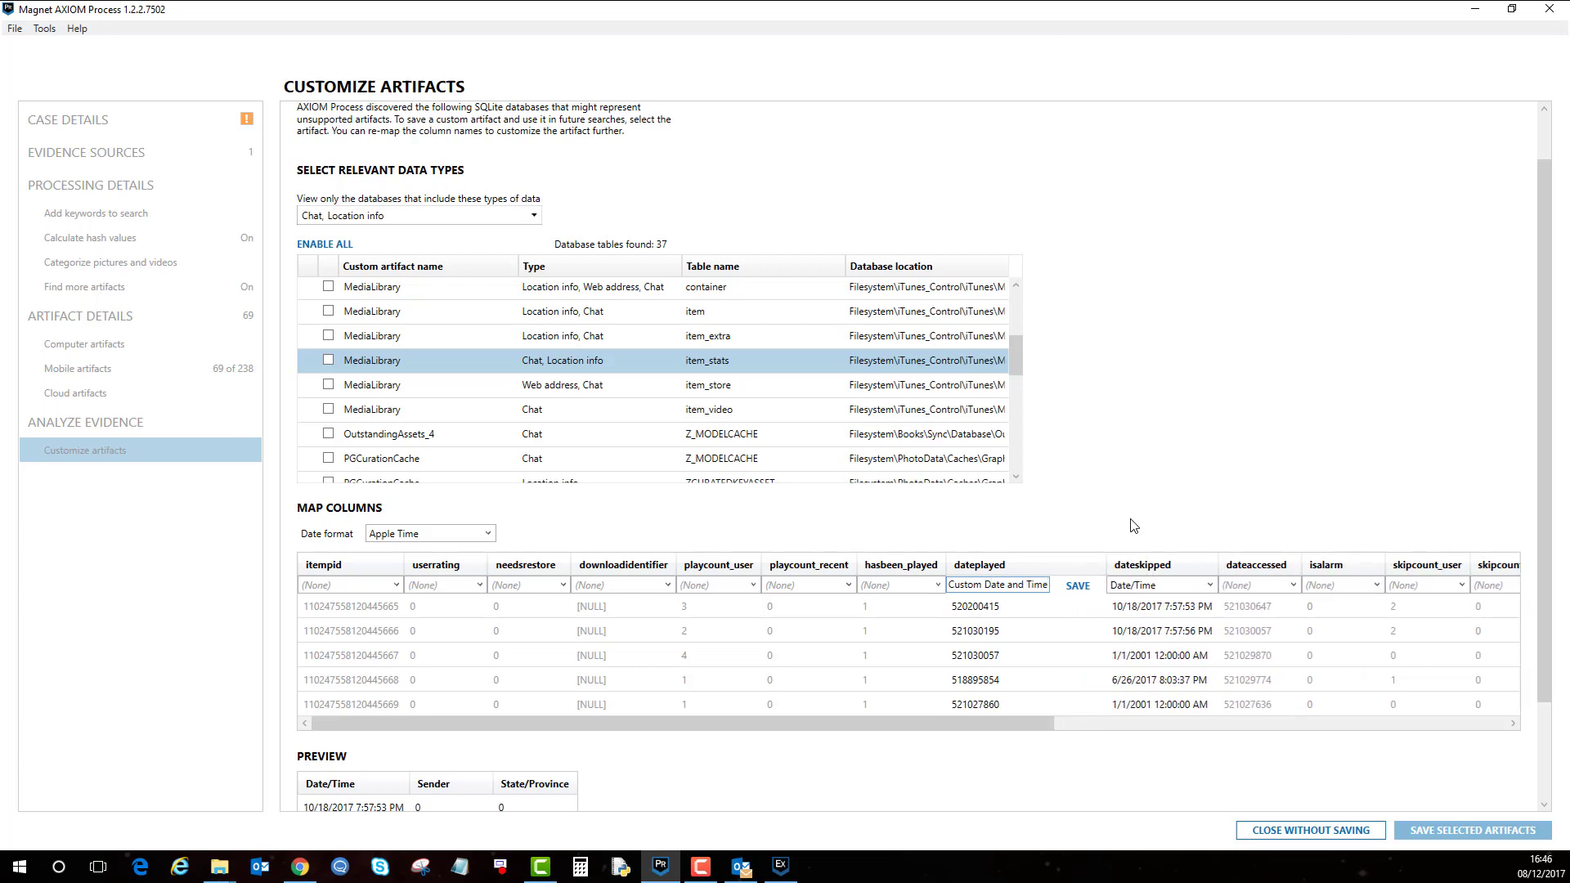
click(1078, 586)
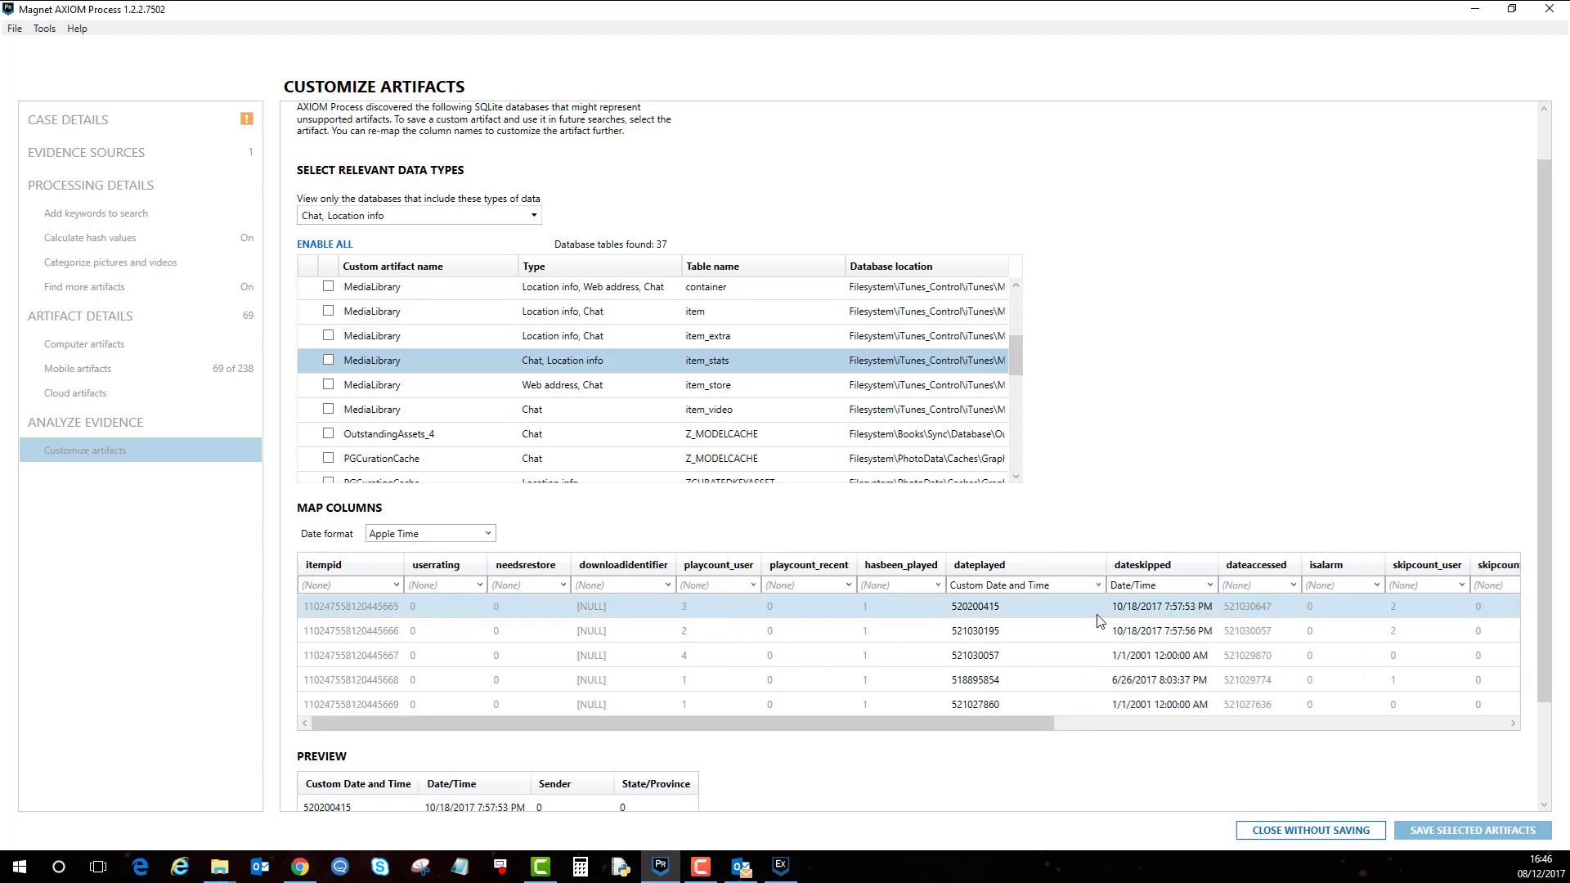
Map the itempid column to Sender.
click(397, 585)
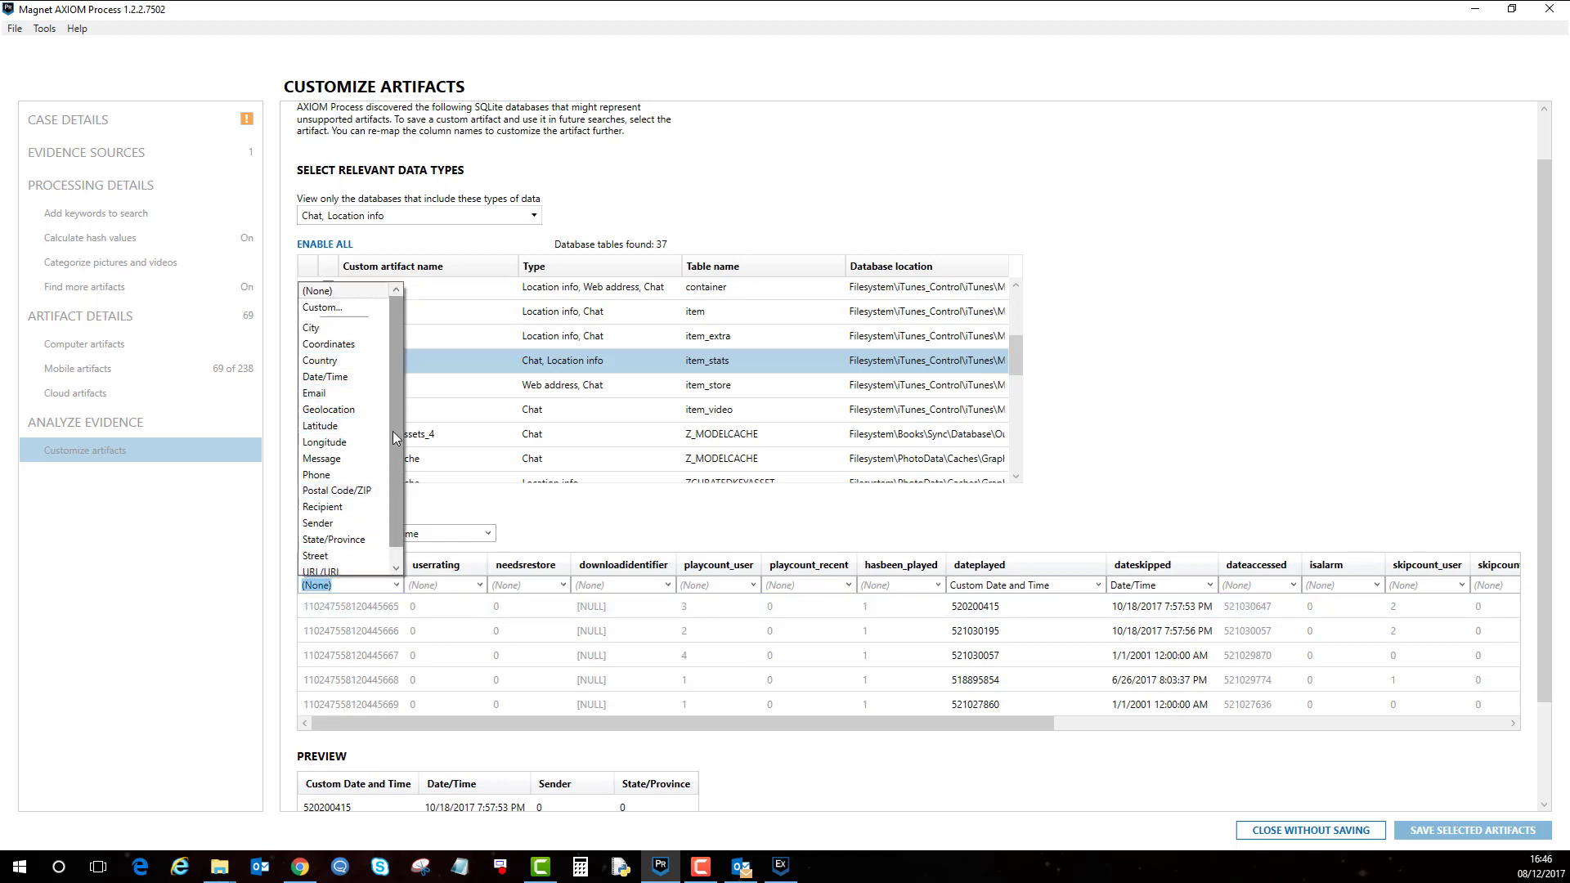
scroll(394, 438, down, 2)
click(353, 508)
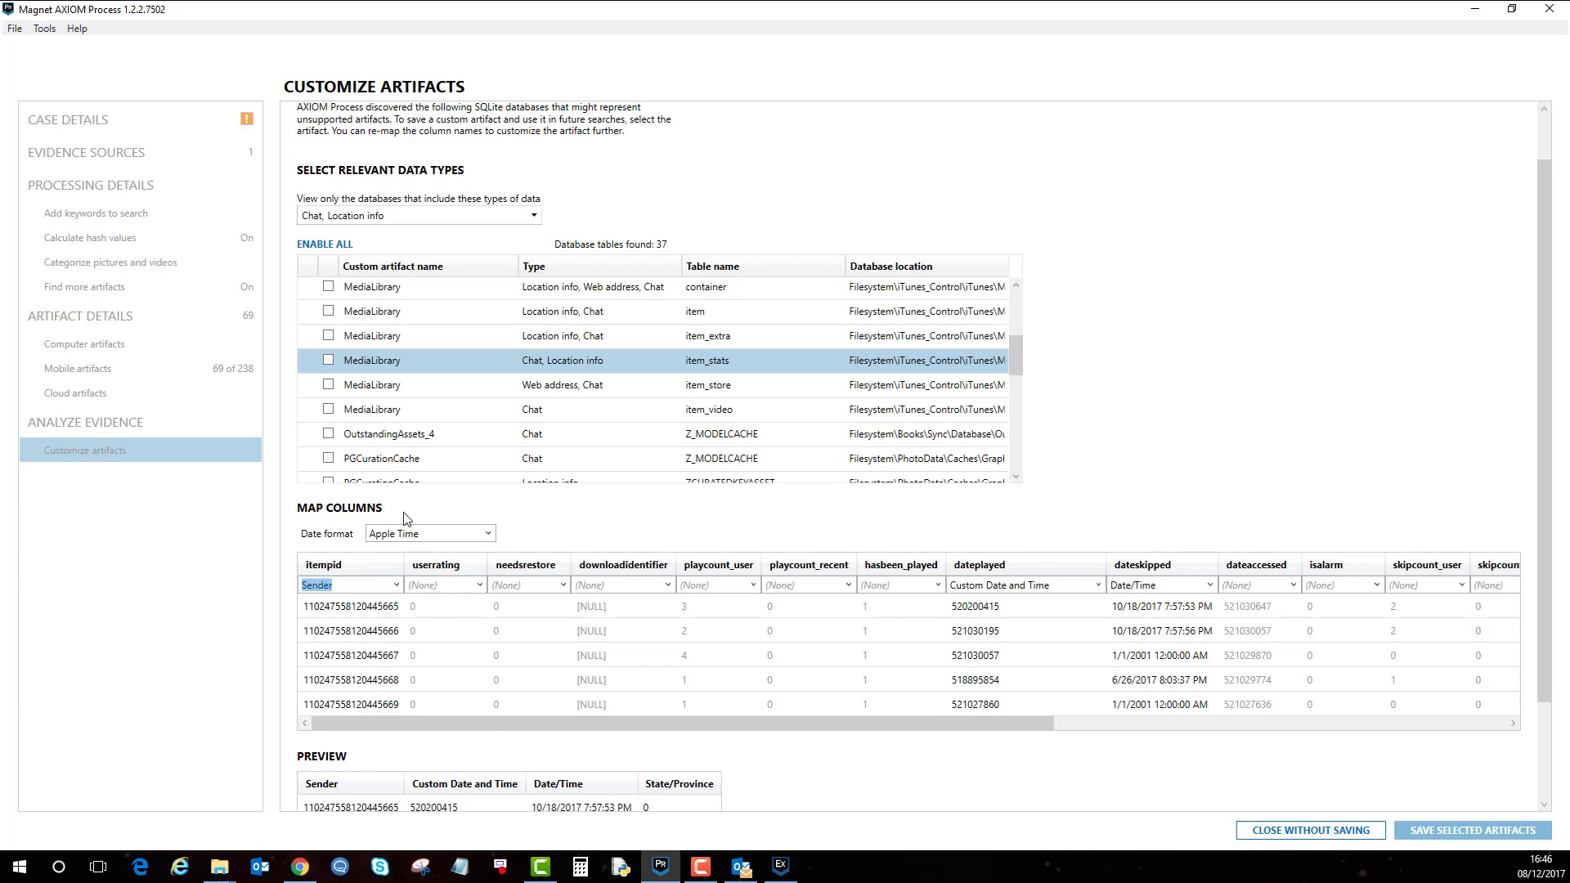
drag(610, 724, 1142, 730)
drag(1284, 724, 937, 726)
click(1361, 712)
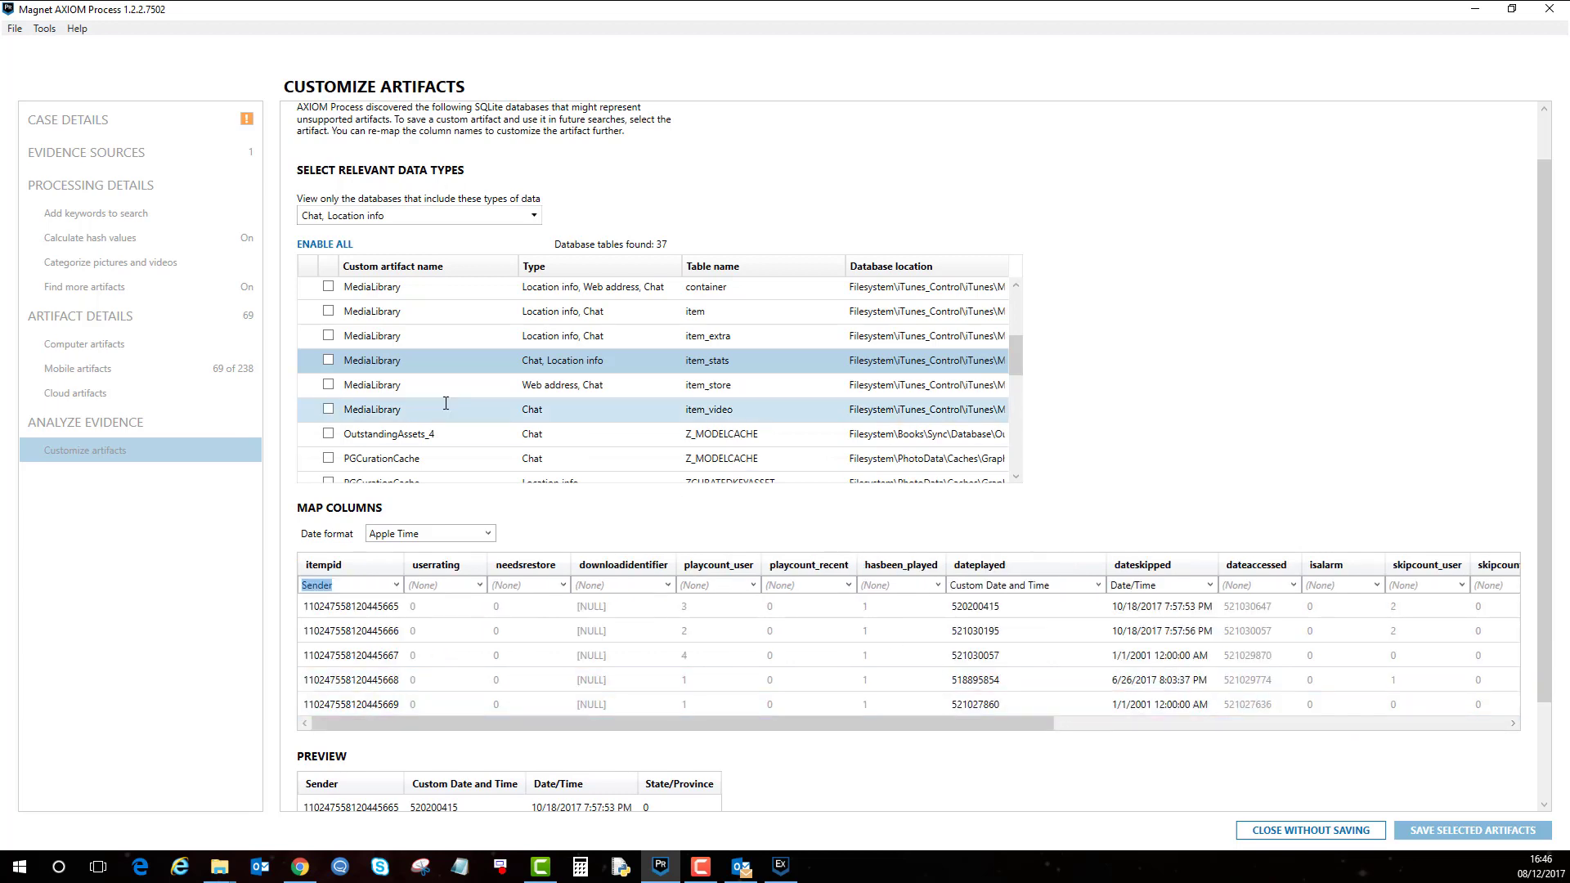
Rename the item_stats artifact to 'MediaLibrary Test 1' and tick it for saving.
click(336, 361)
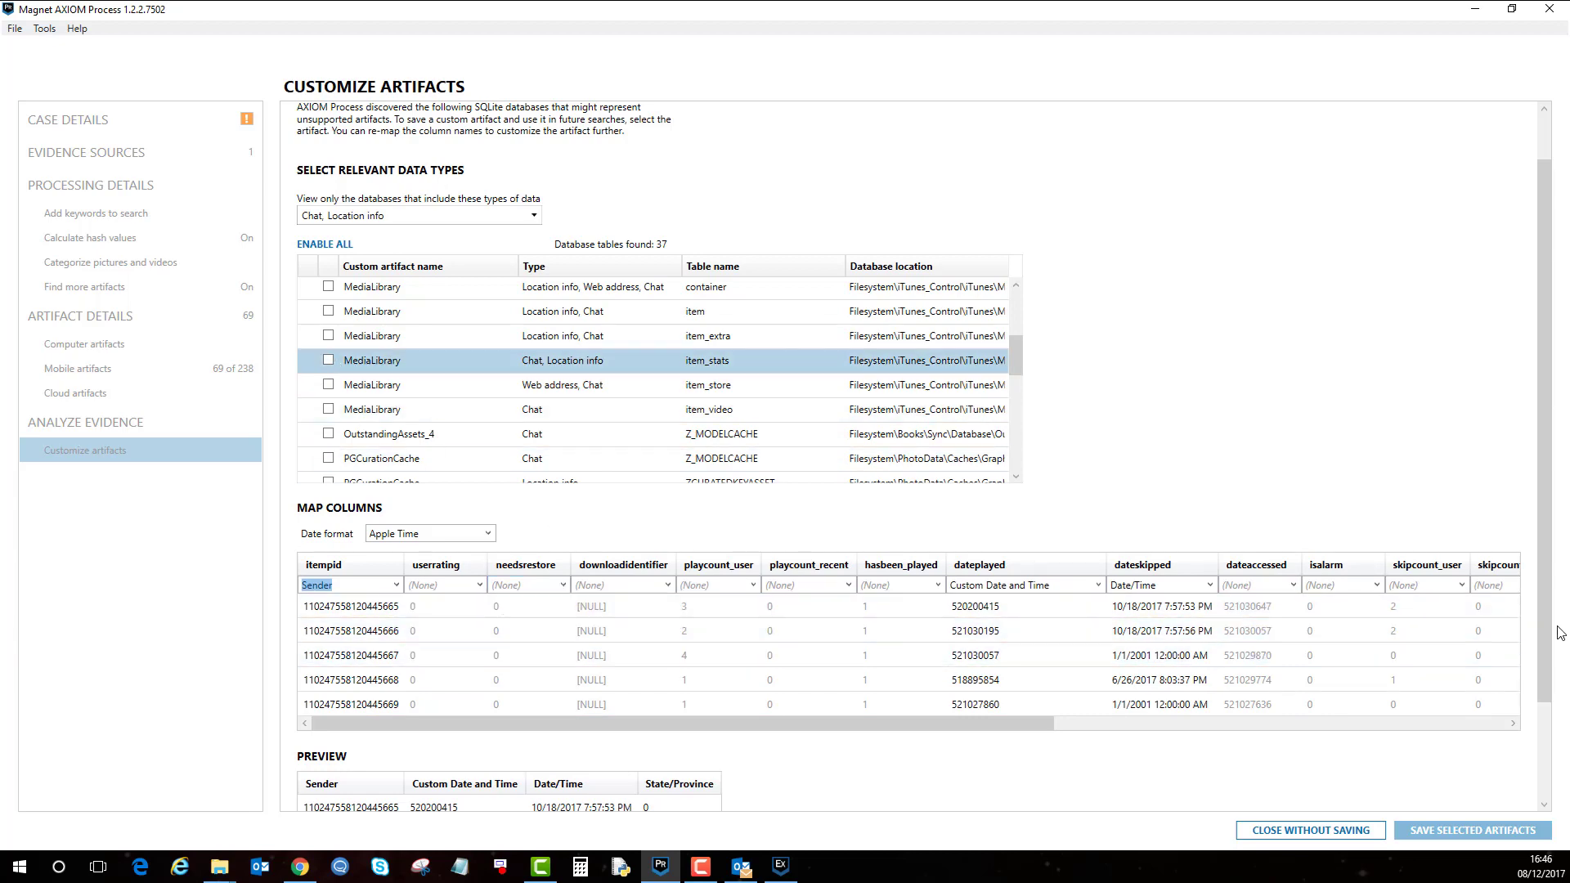
scroll(1546, 634, down, 3)
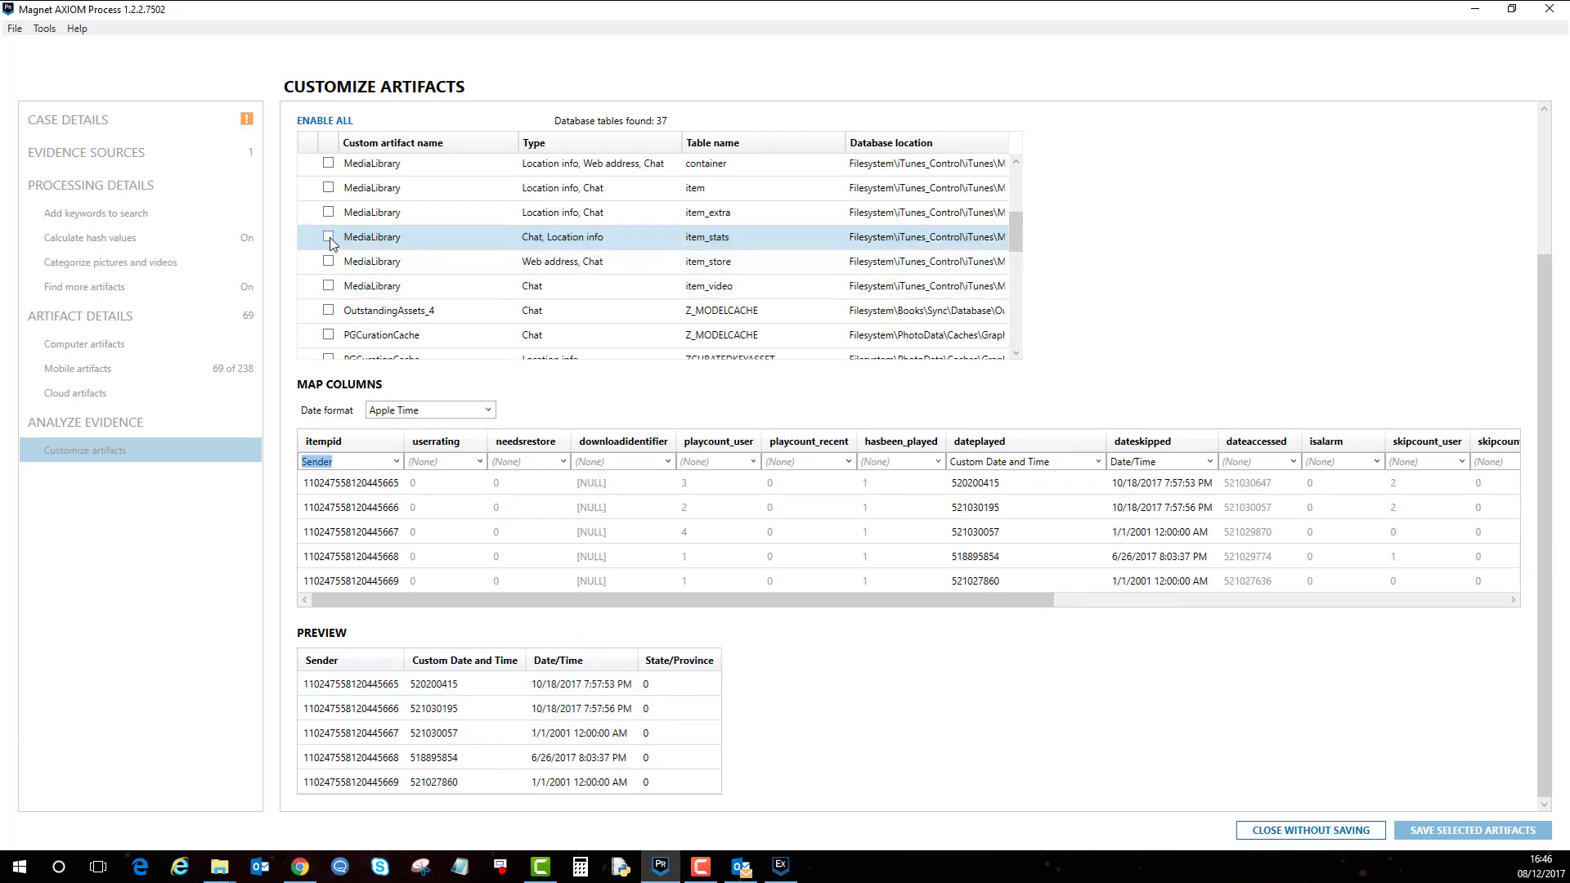
click(405, 238)
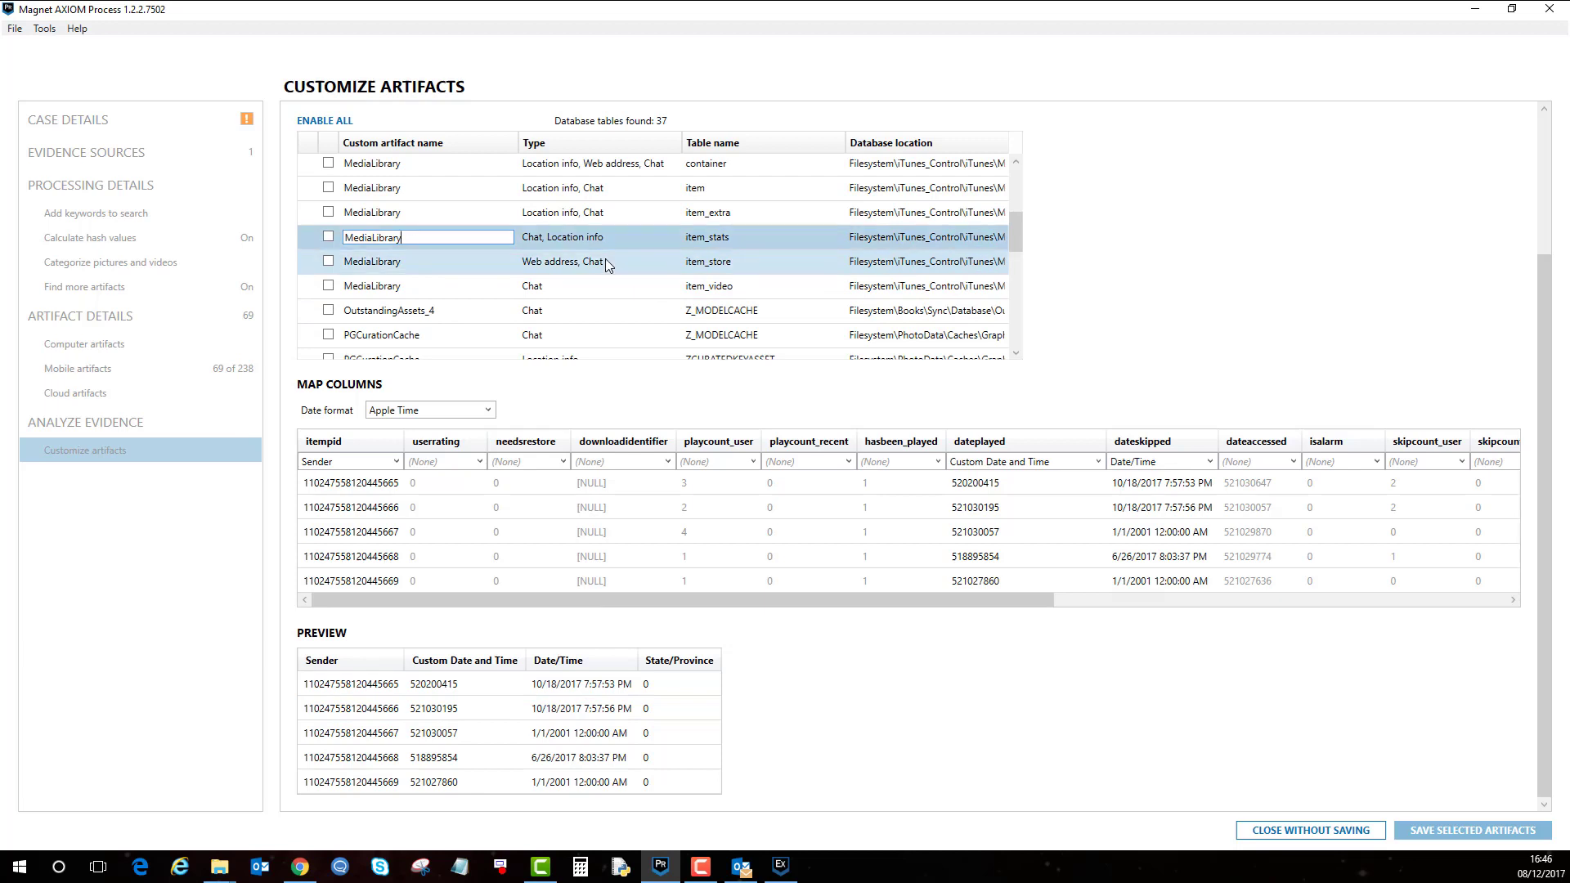
text(Test 1)
click(329, 236)
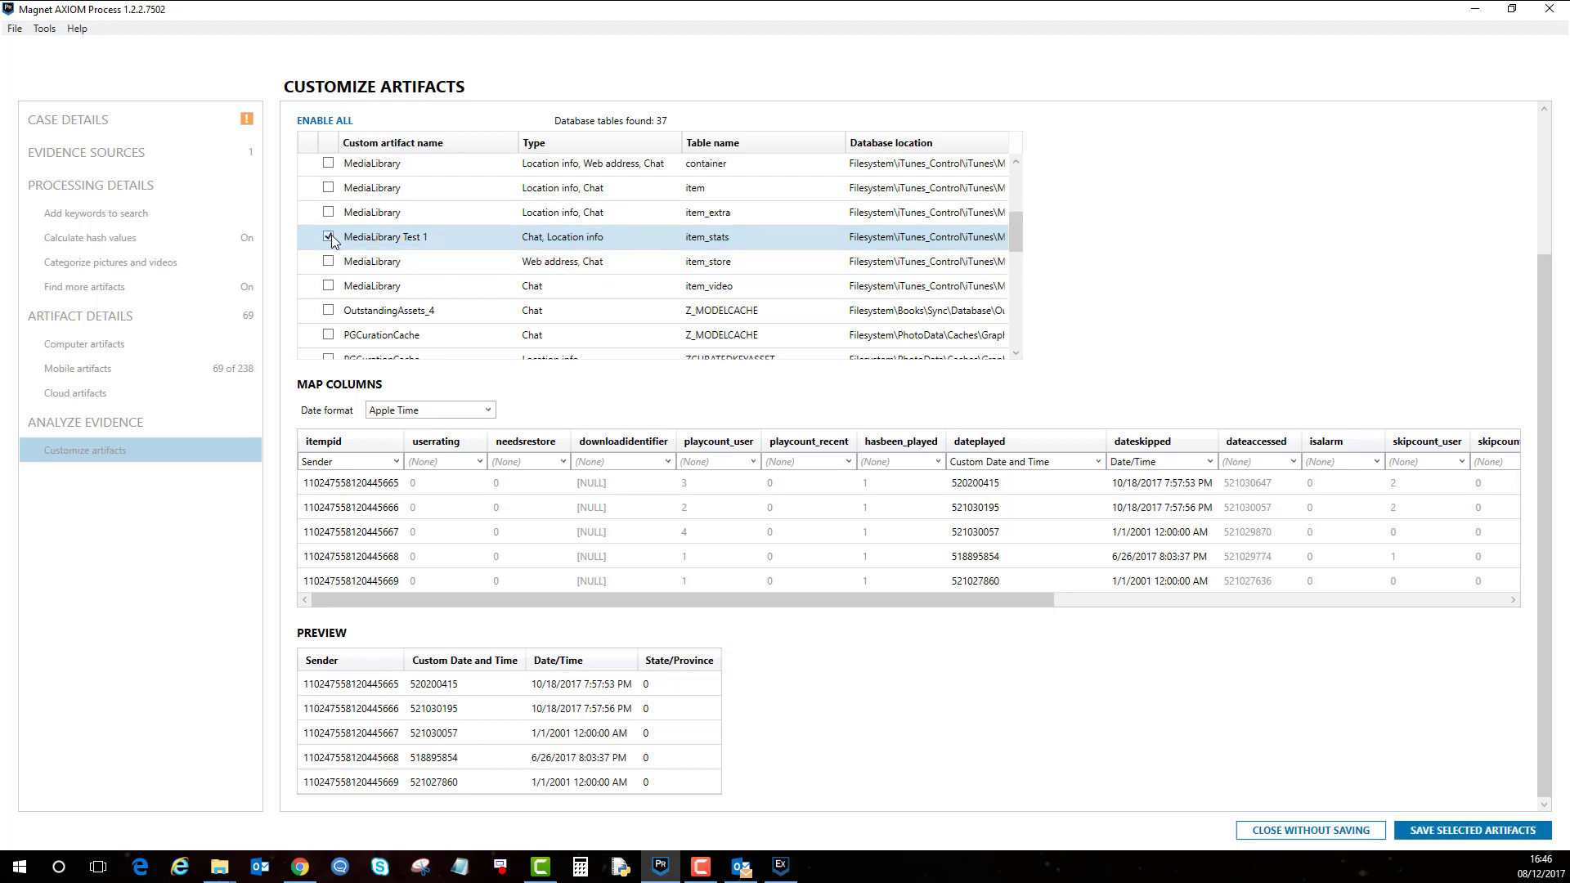
Map the album table's album column to Sender, rename it 'MediaLibrary Test 2' and tick it.
scroll(1014, 166, up, 4)
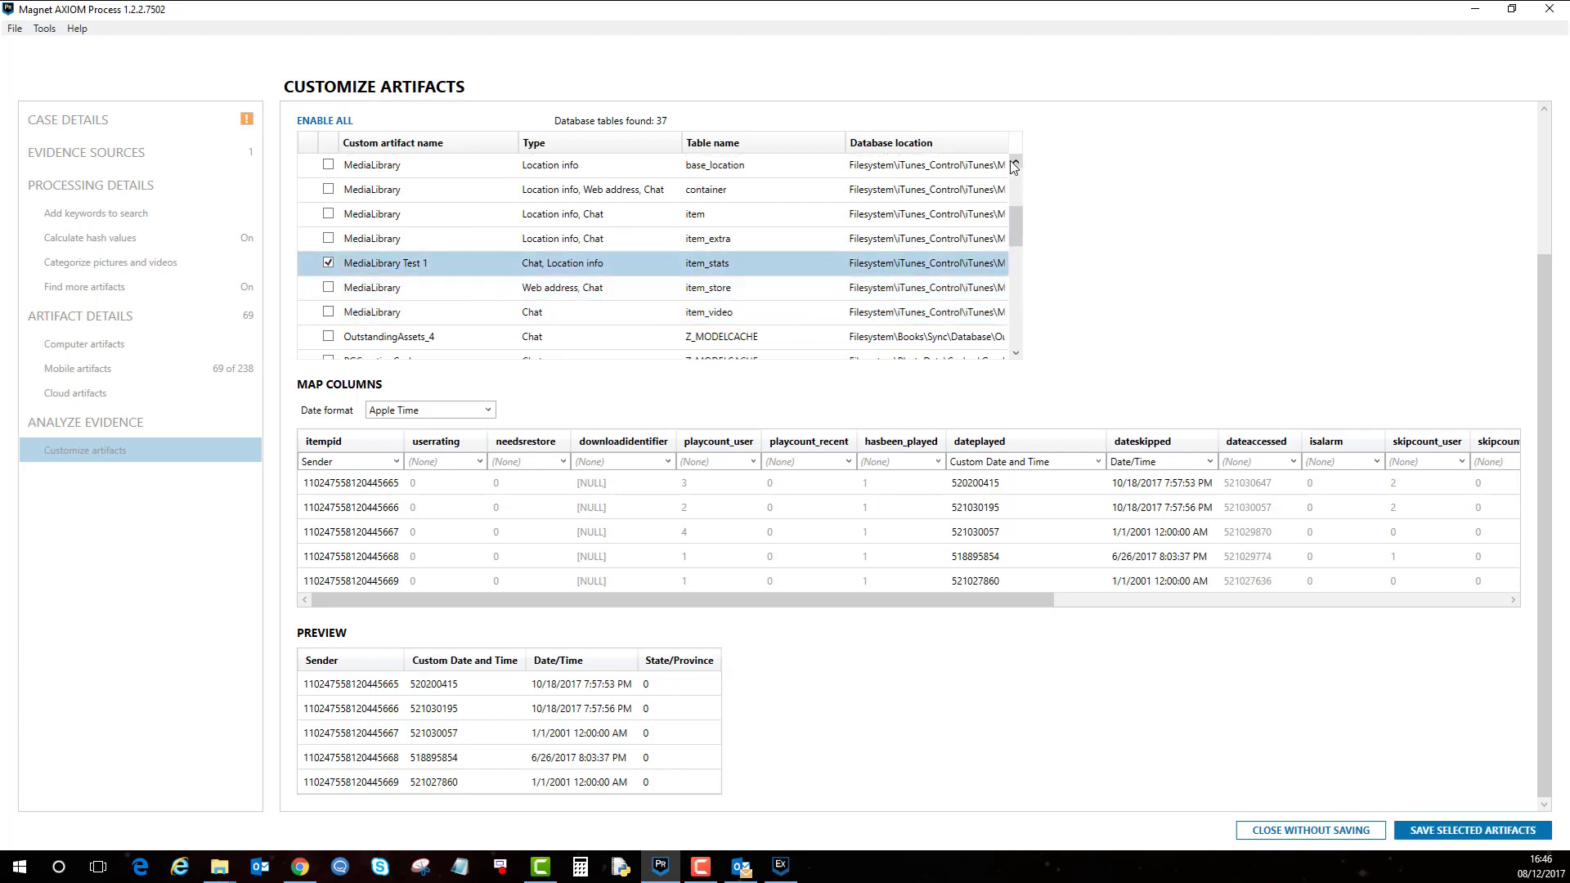
click(578, 210)
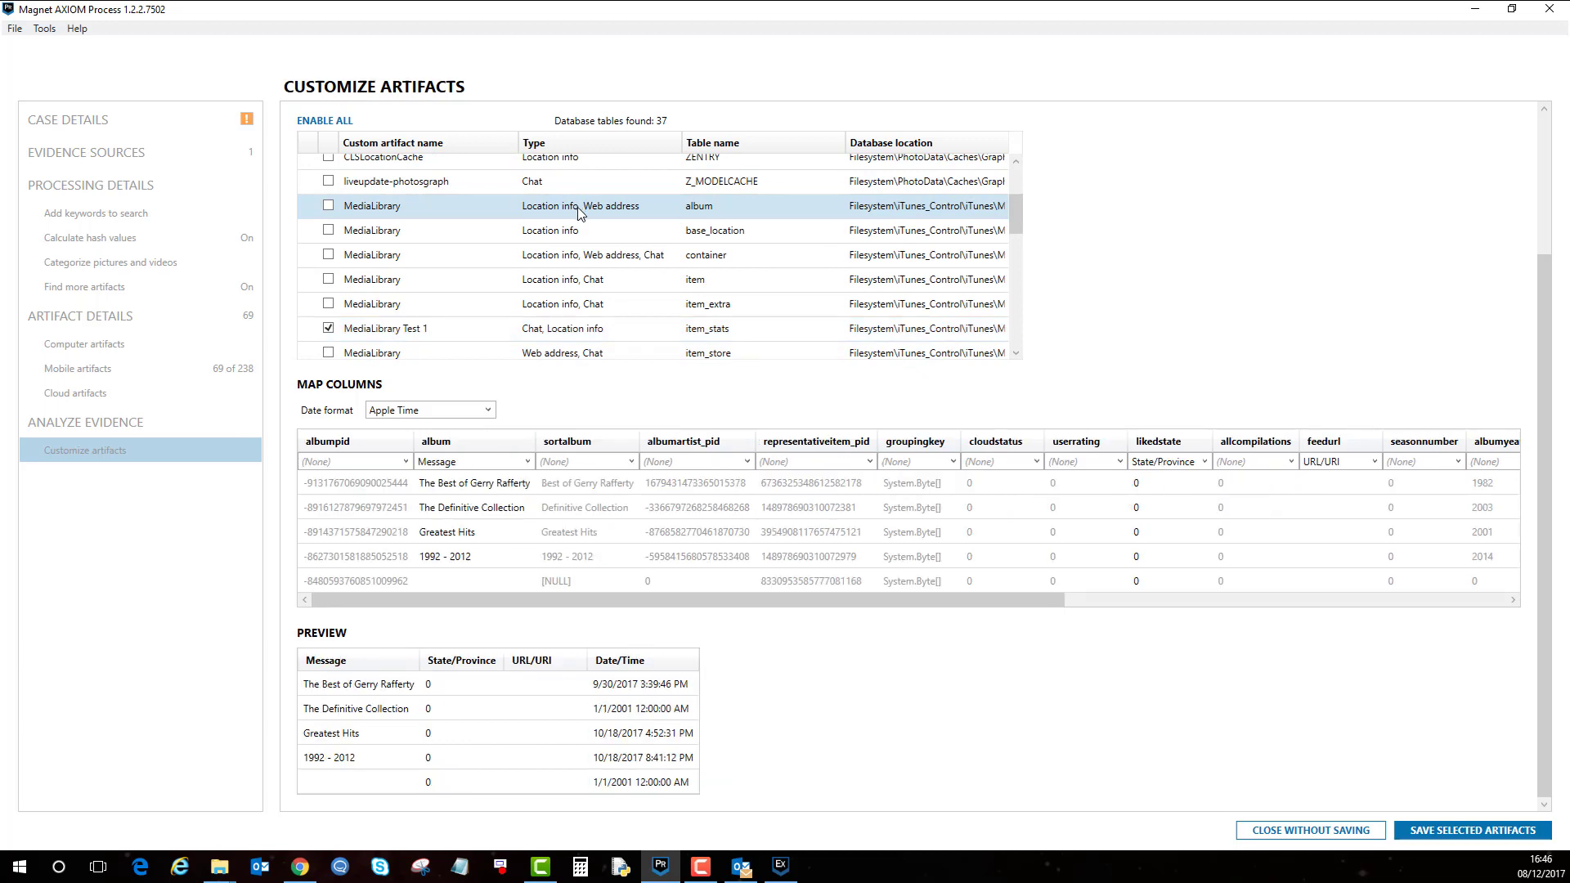
click(528, 463)
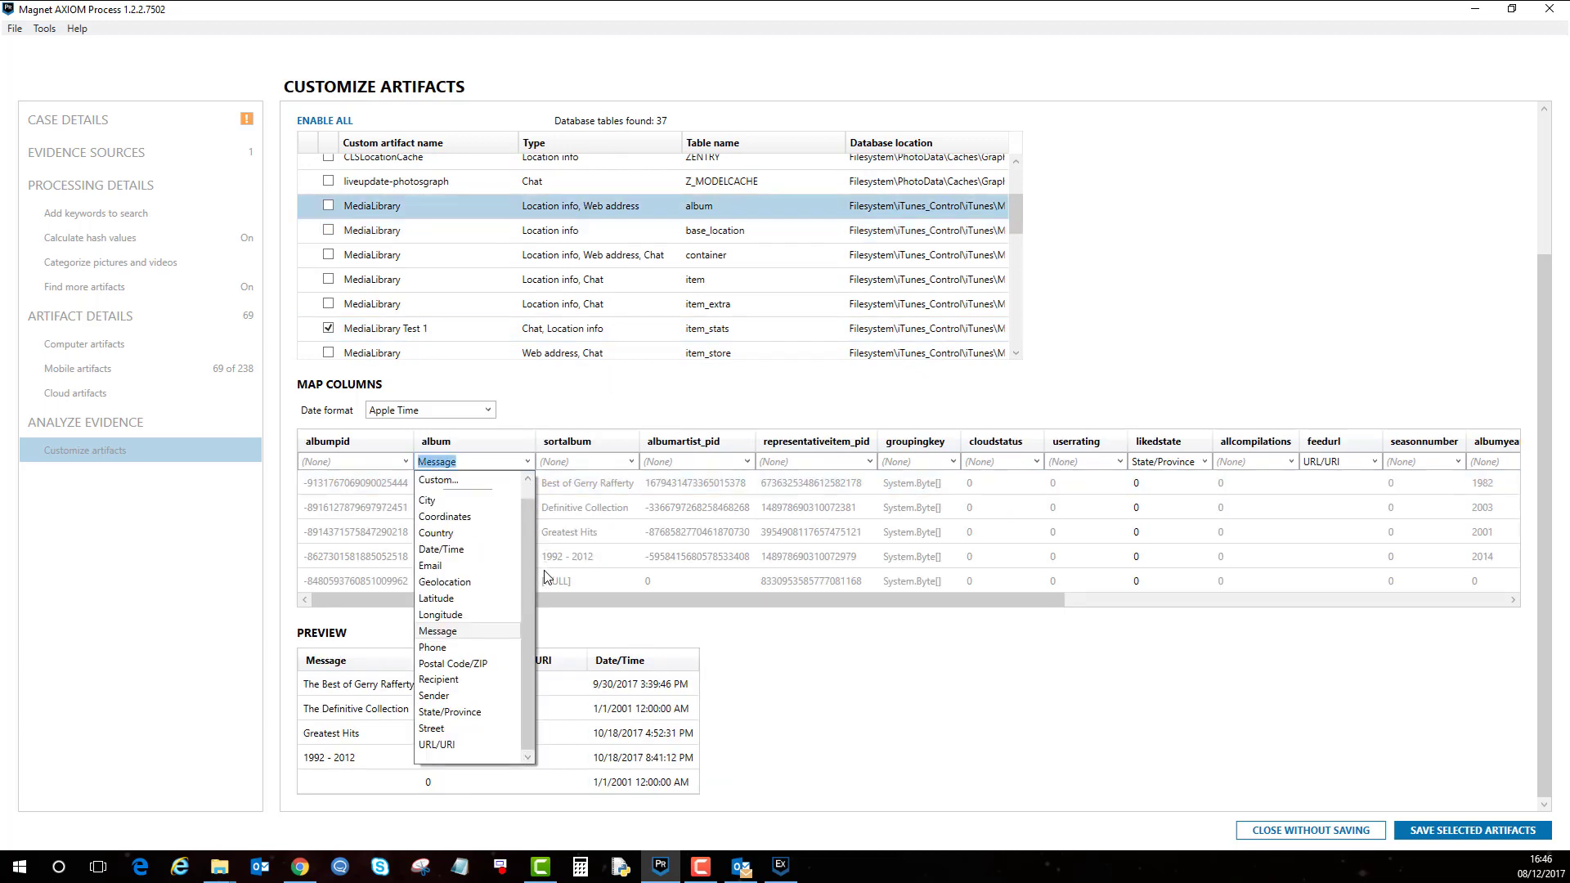
click(434, 696)
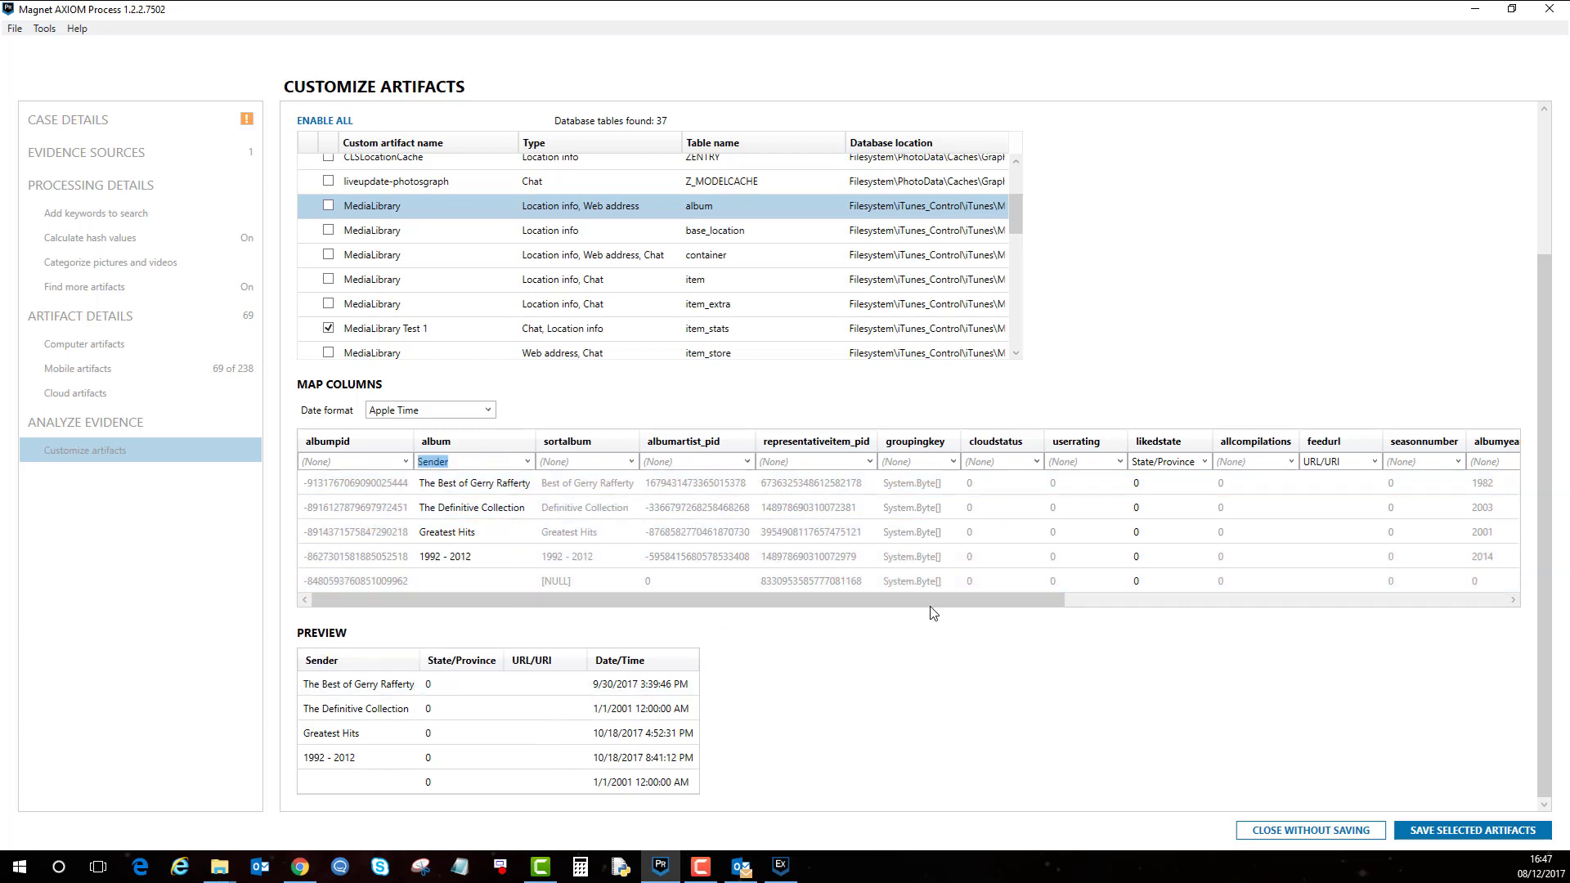
drag(933, 602, 700, 614)
click(422, 207)
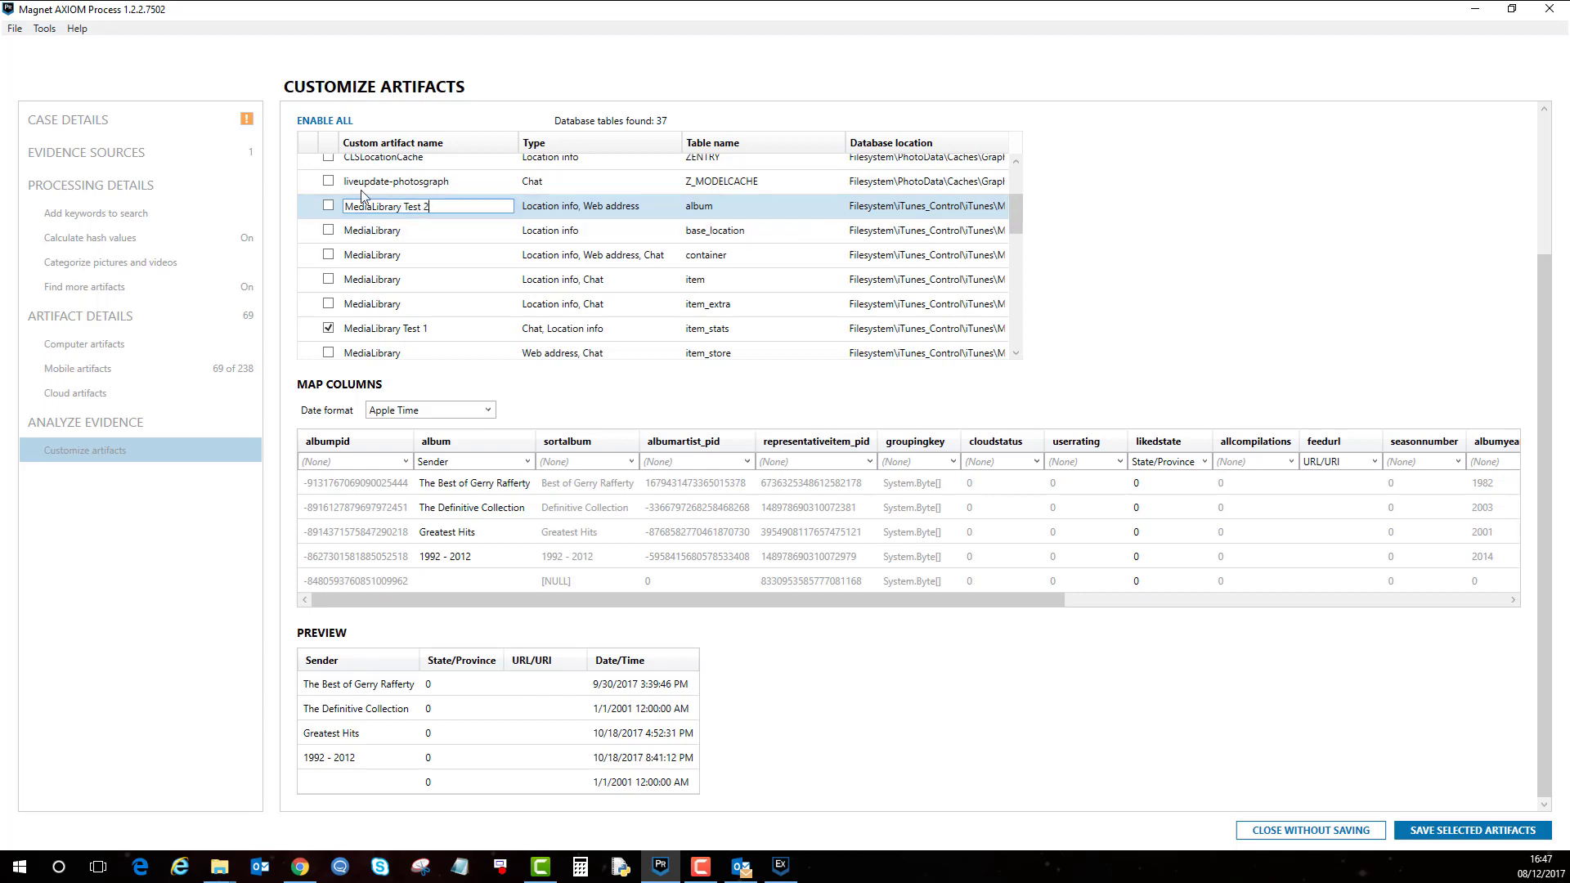
click(328, 207)
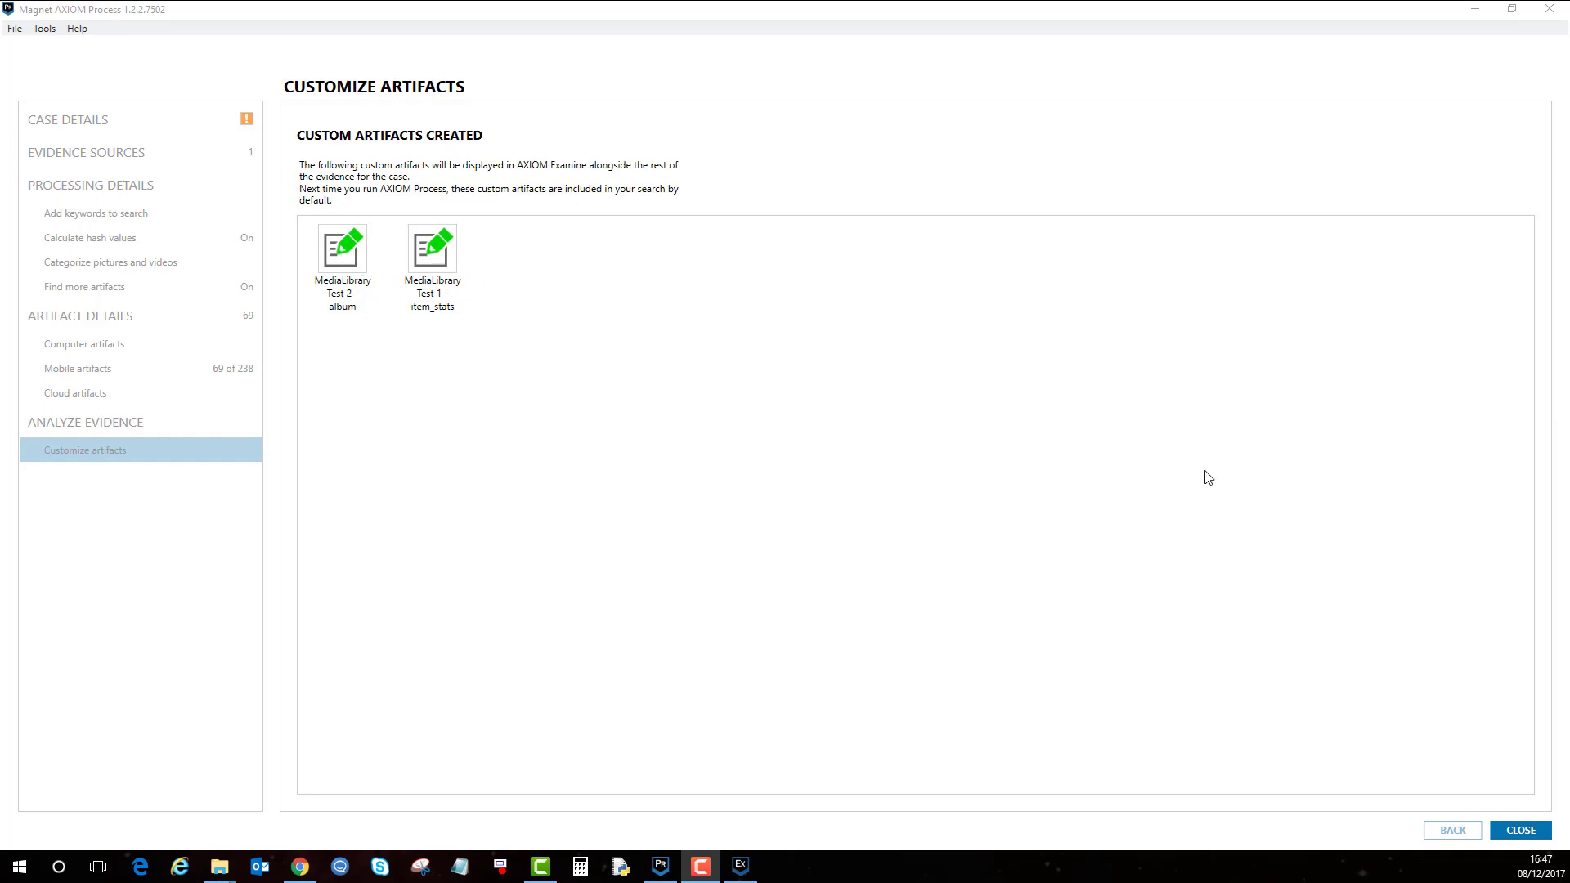
Close AXIOM Process once both custom MediaLibrary artifacts are saved.
click(1523, 831)
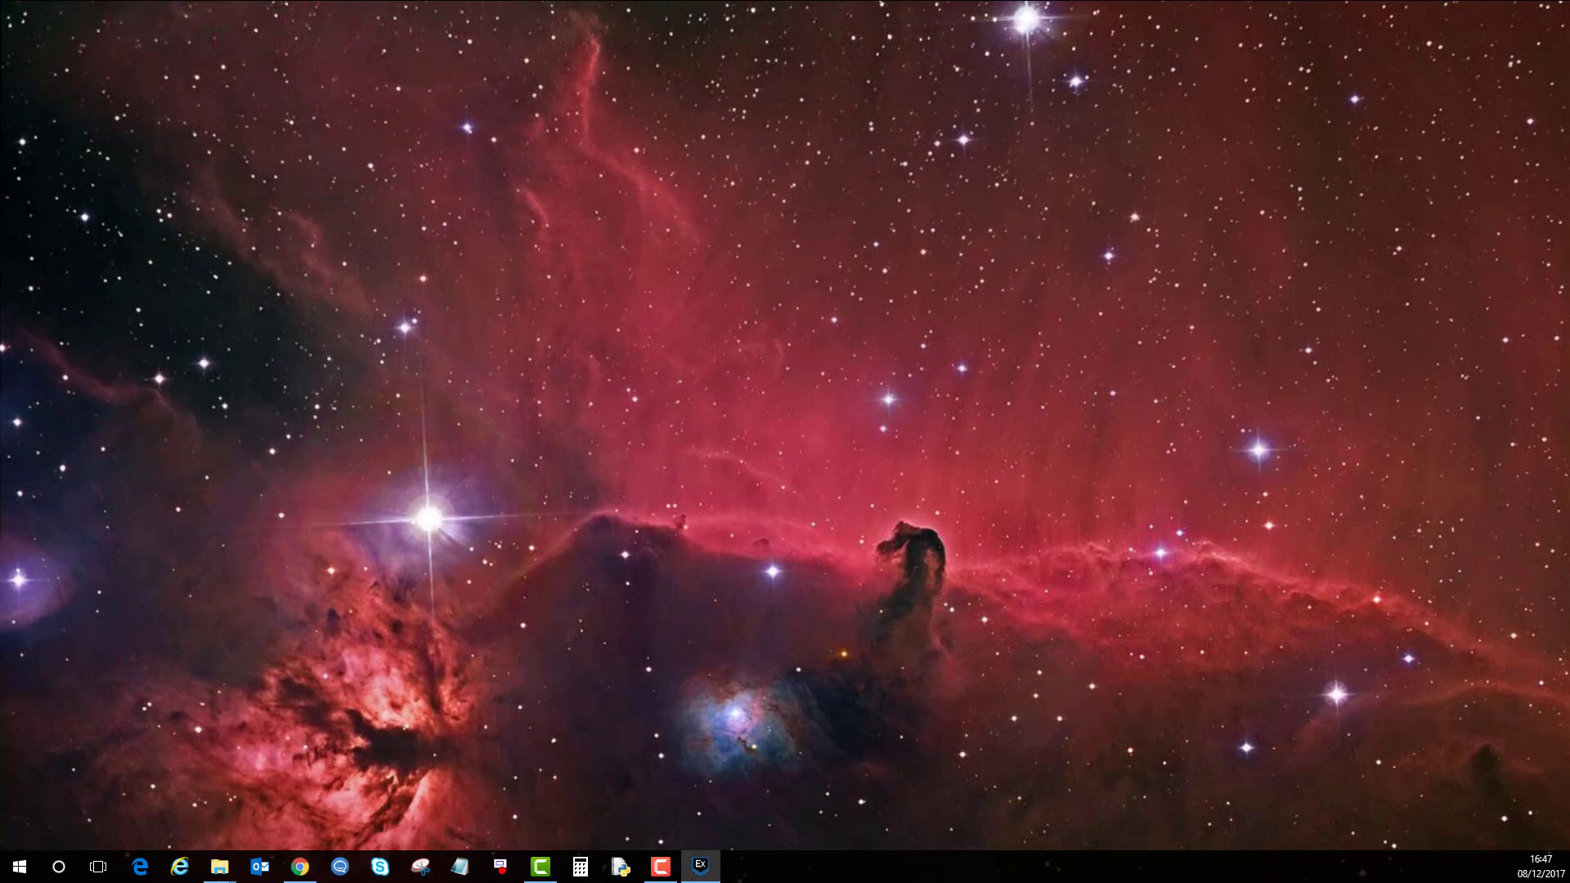
Launch AXIOM Examine maximized and open the CUSTOM MediaLibrary Test 2 - album artifact.
click(700, 865)
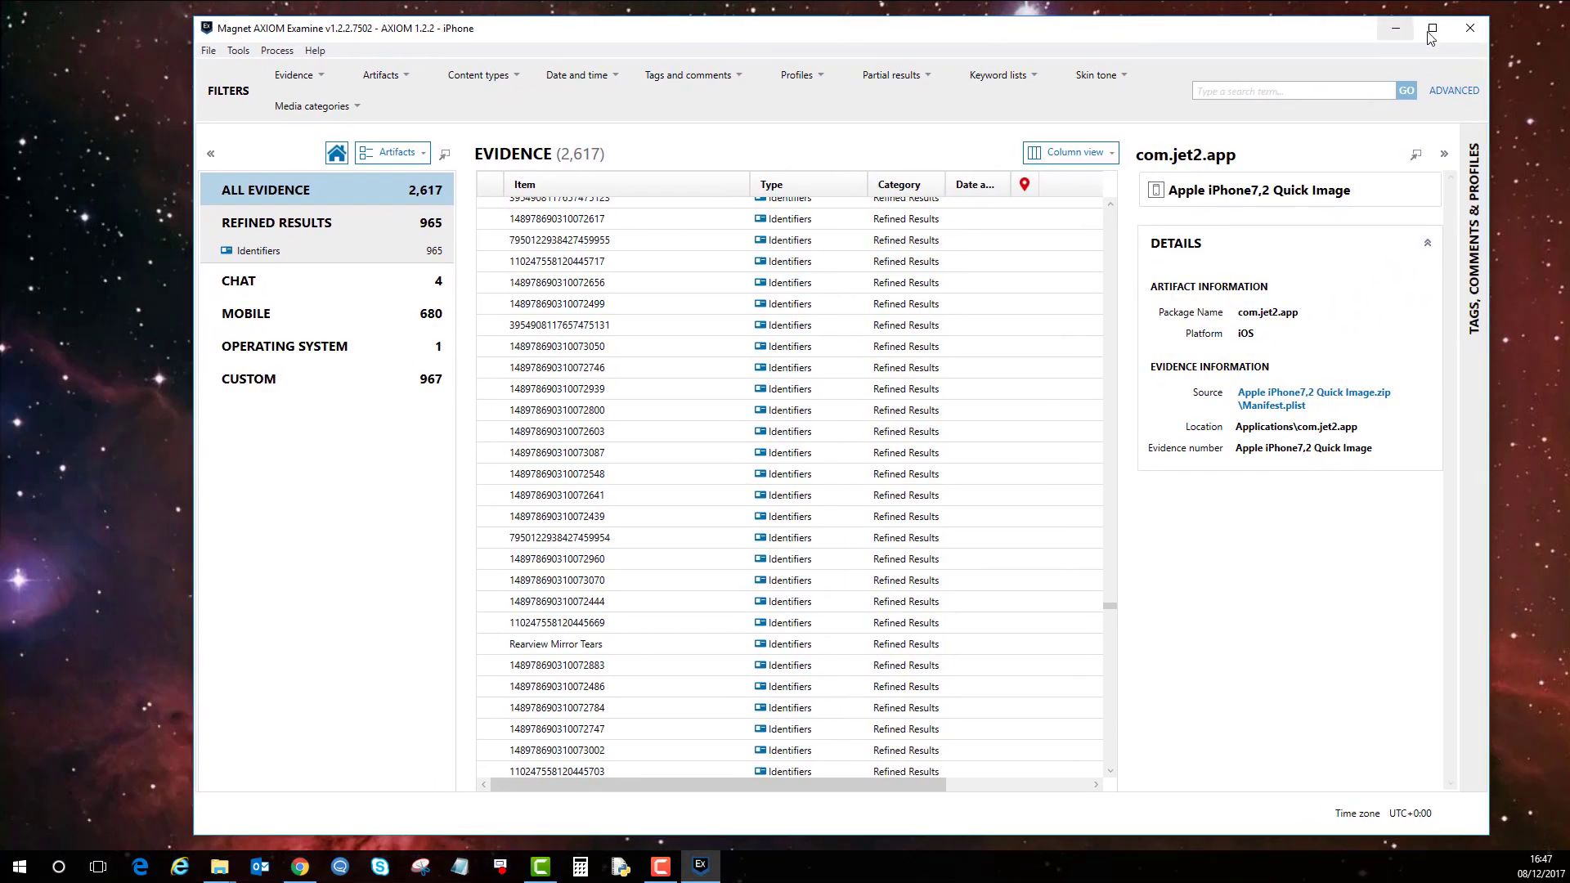
click(1433, 30)
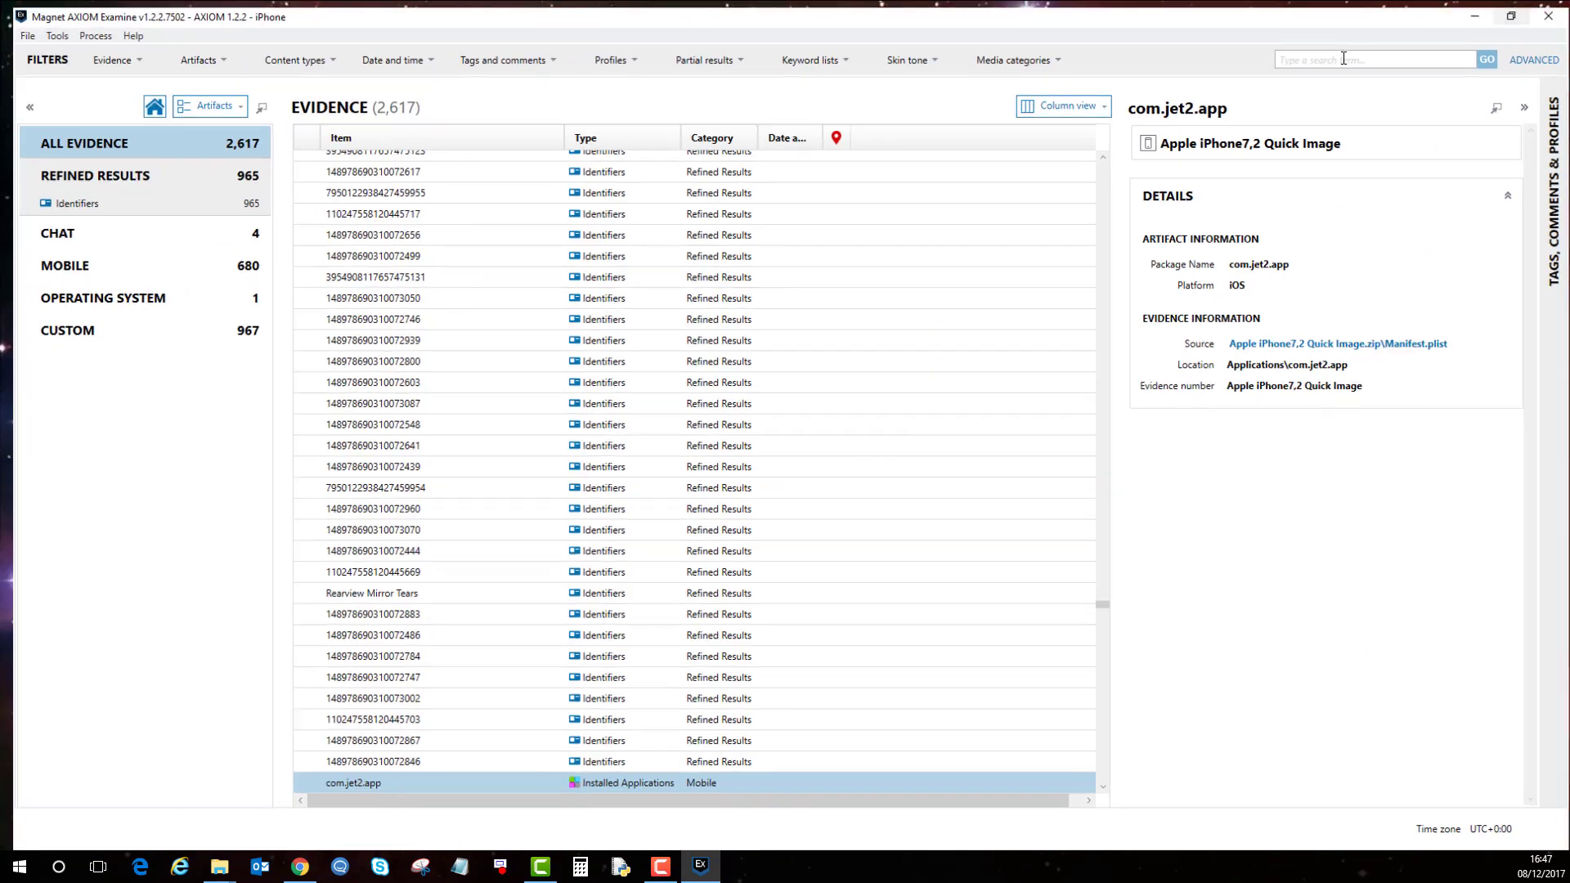
click(51, 329)
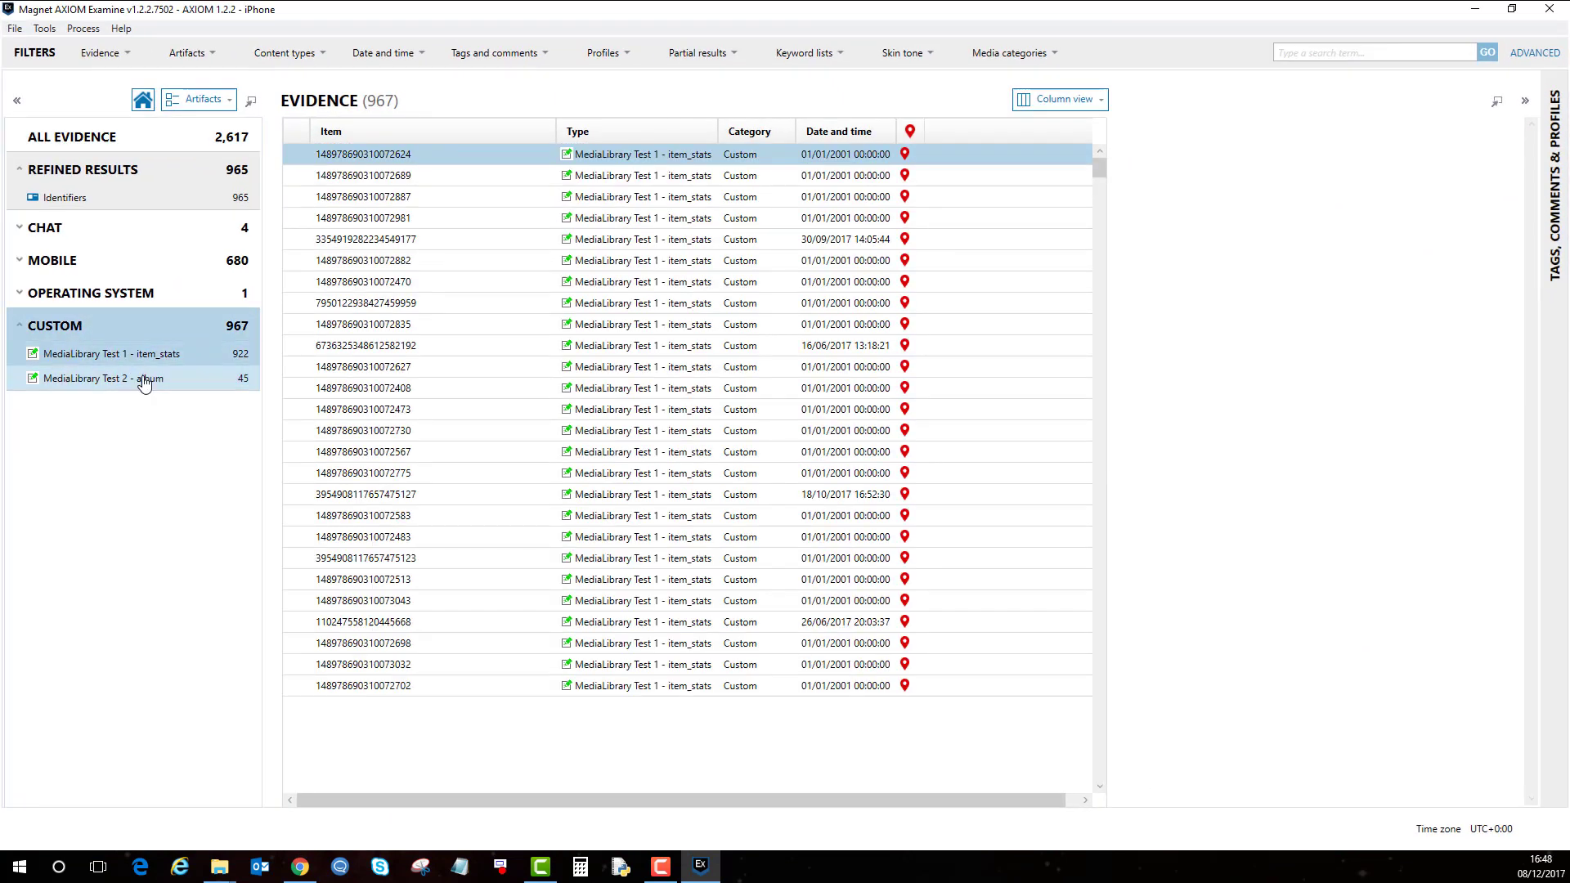
click(170, 360)
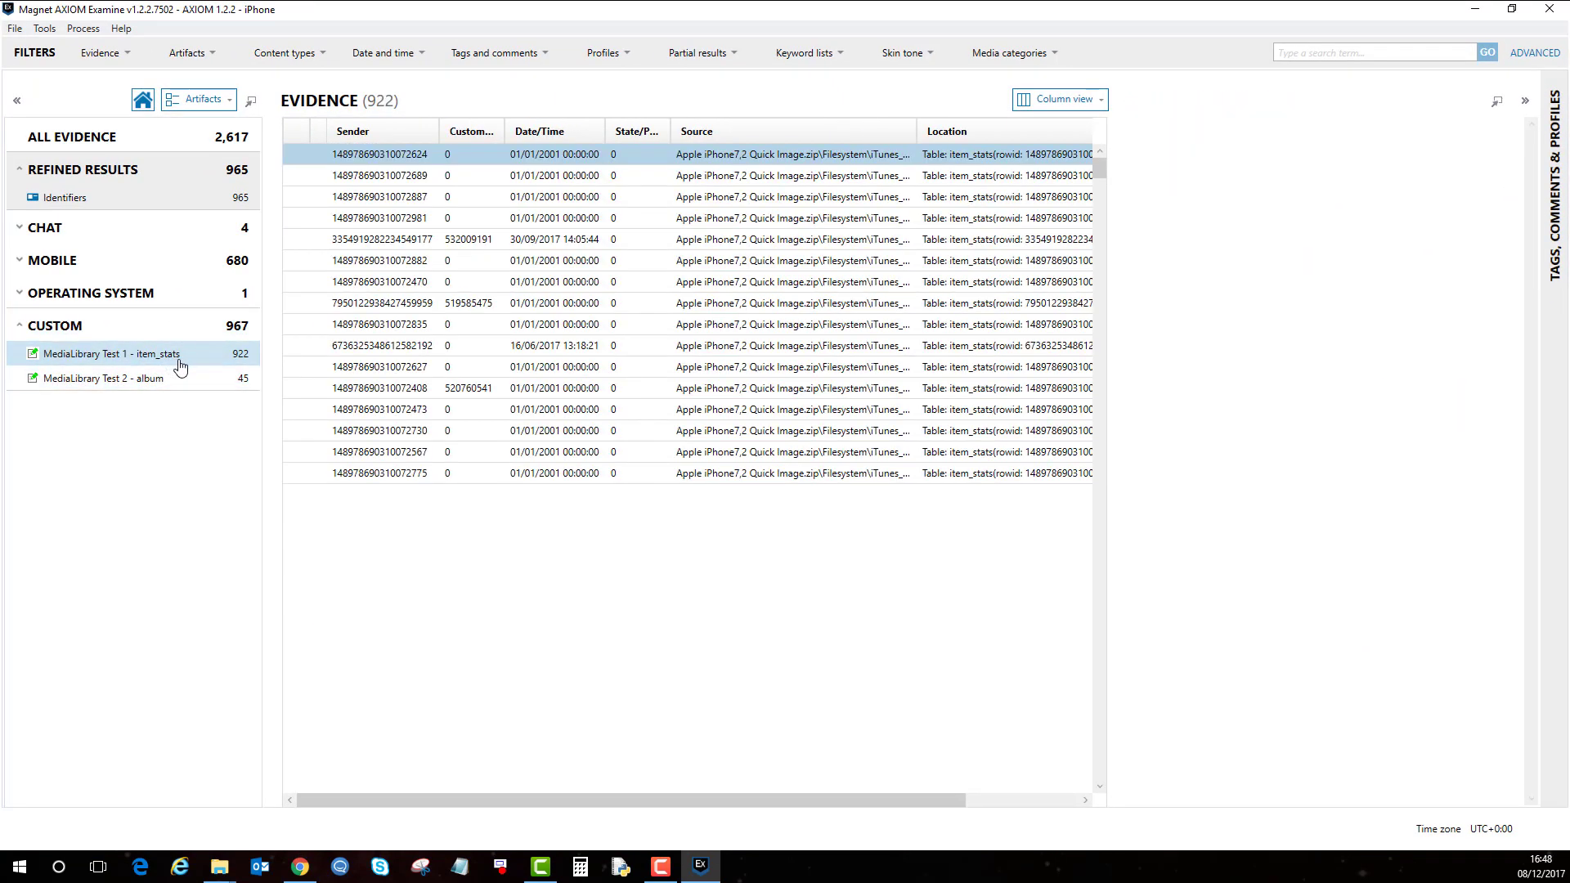
click(137, 383)
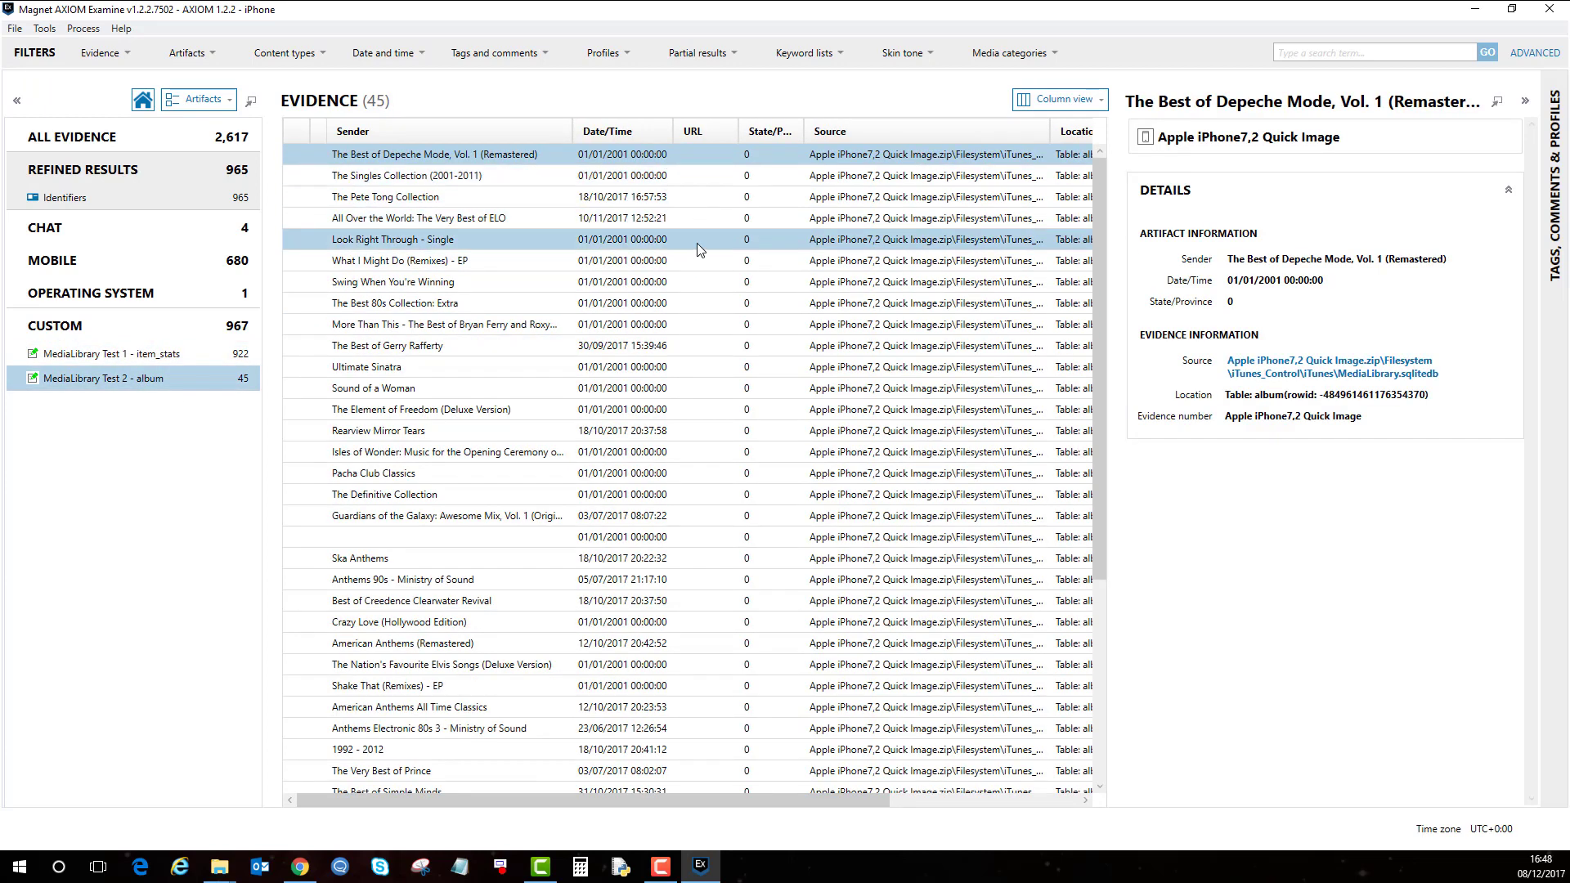
Inspect album records: The Best of Gerry Rafferty, ELO's best-of, The Pete Tong Collection and The Singles Collection.
click(525, 348)
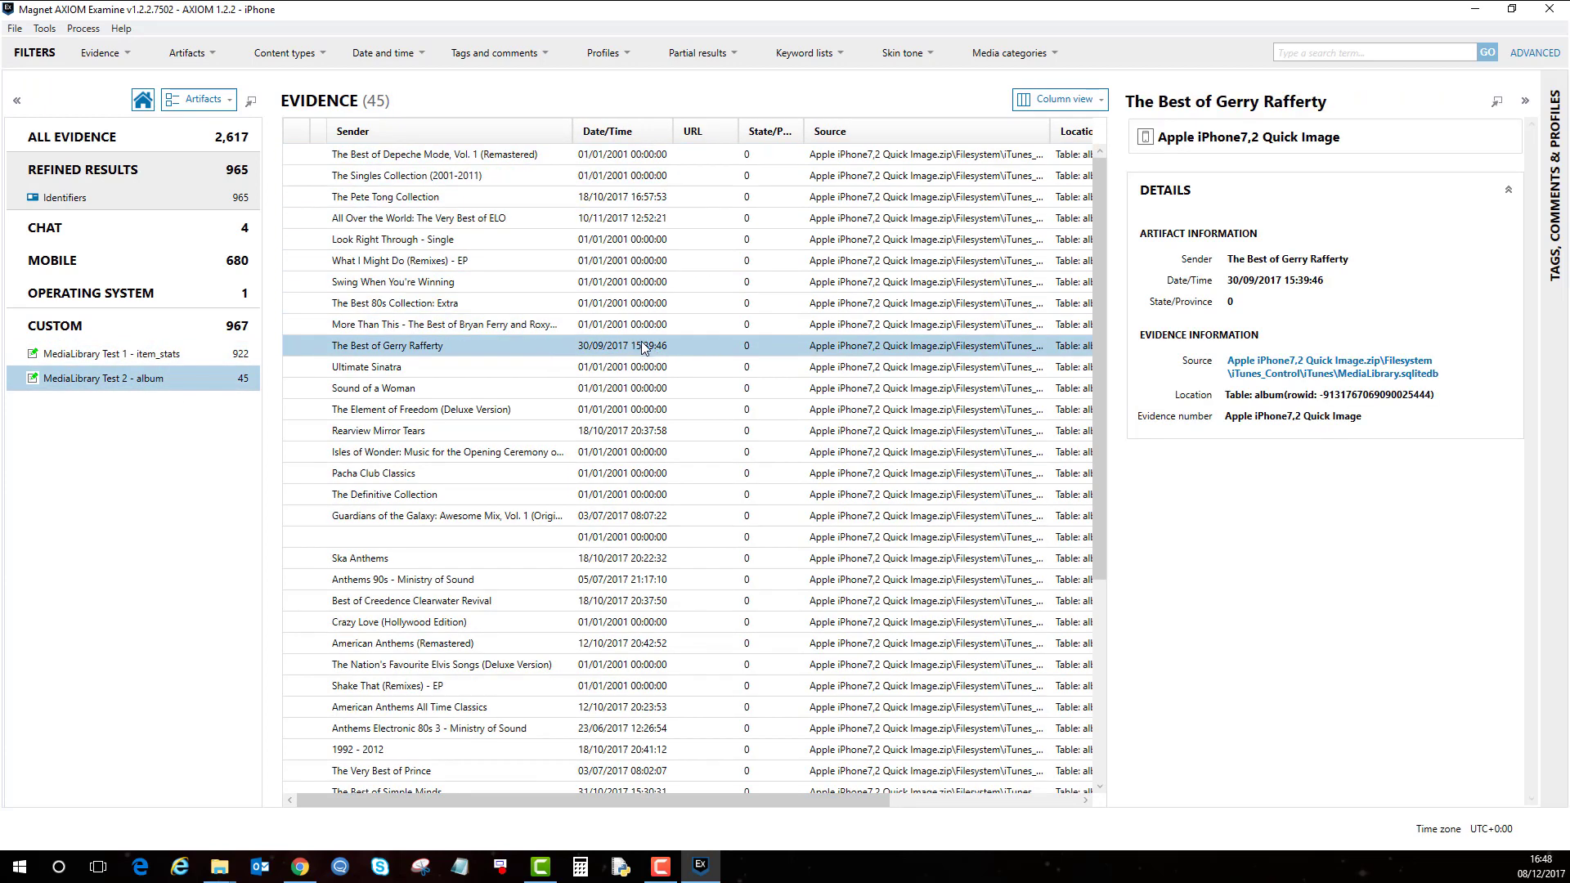
click(634, 219)
click(632, 197)
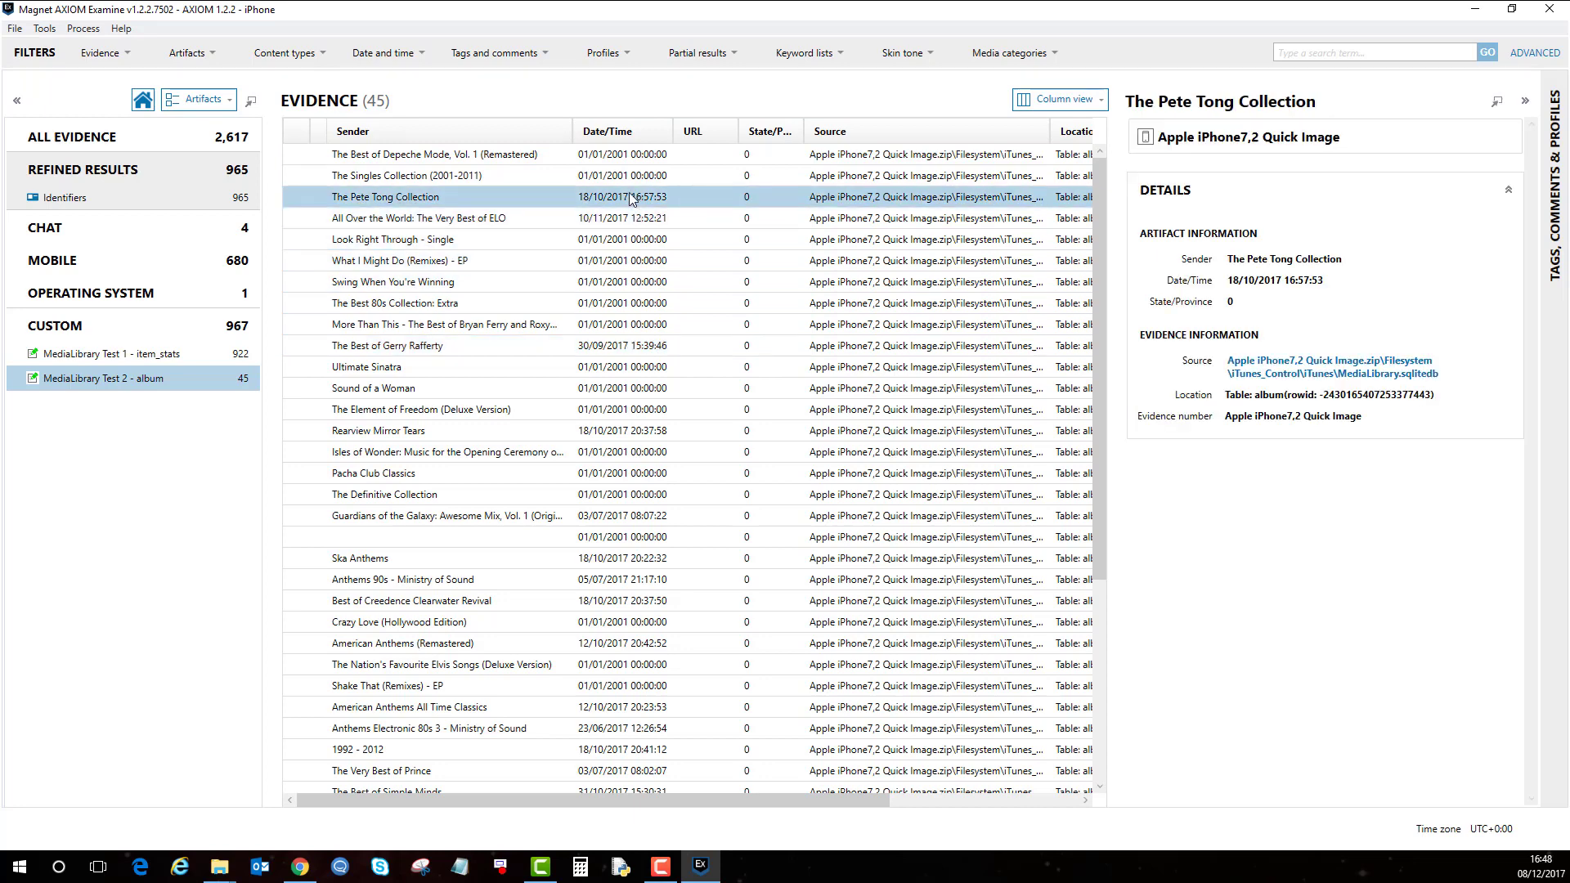
click(630, 184)
click(626, 200)
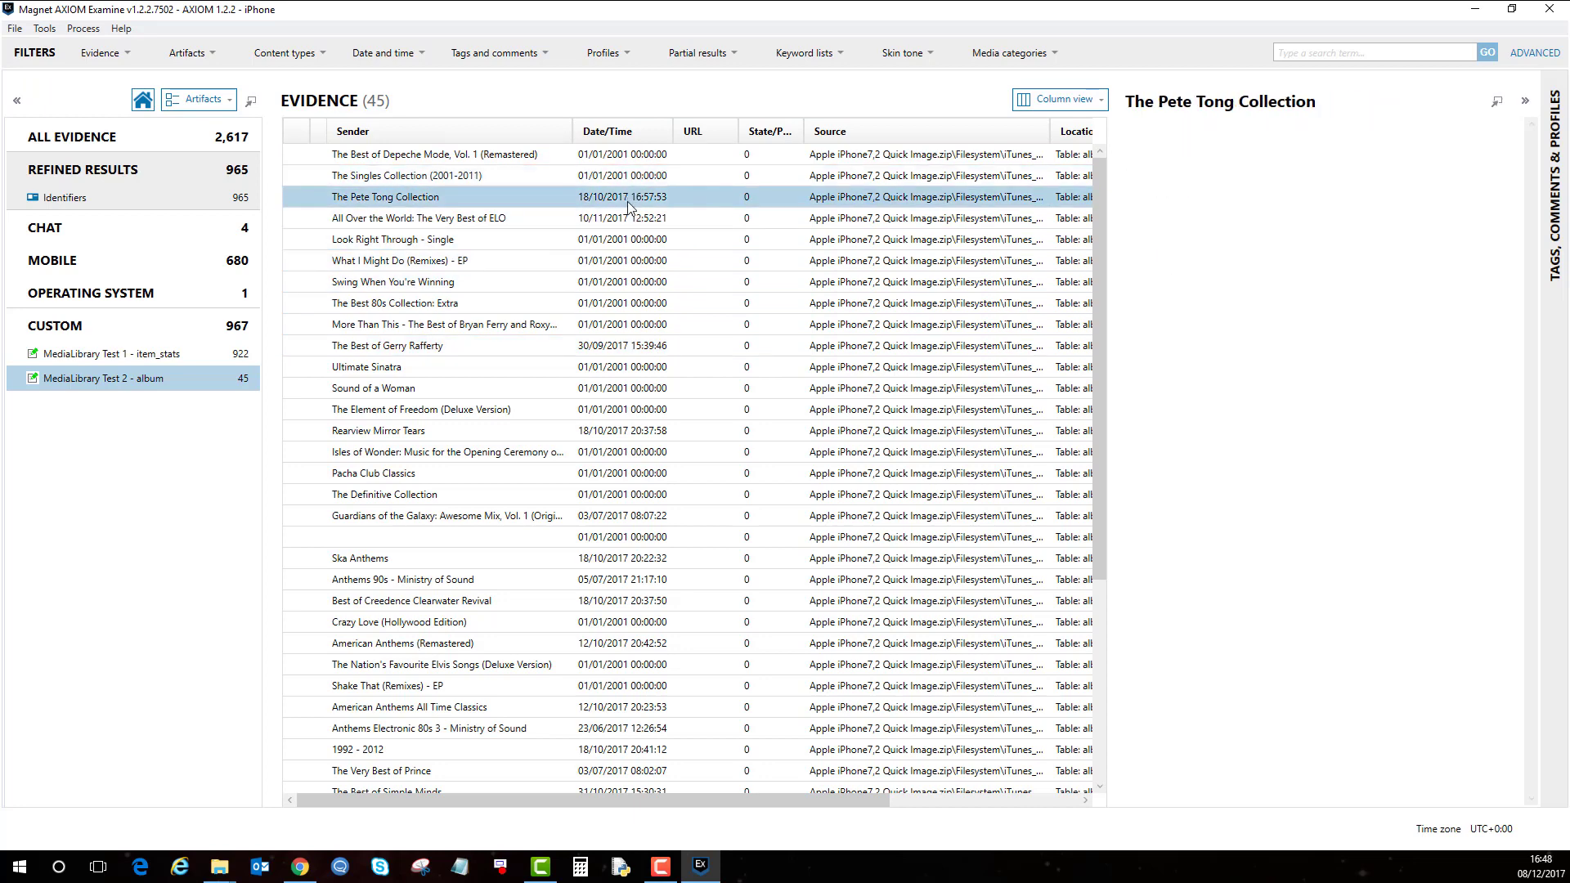
click(641, 221)
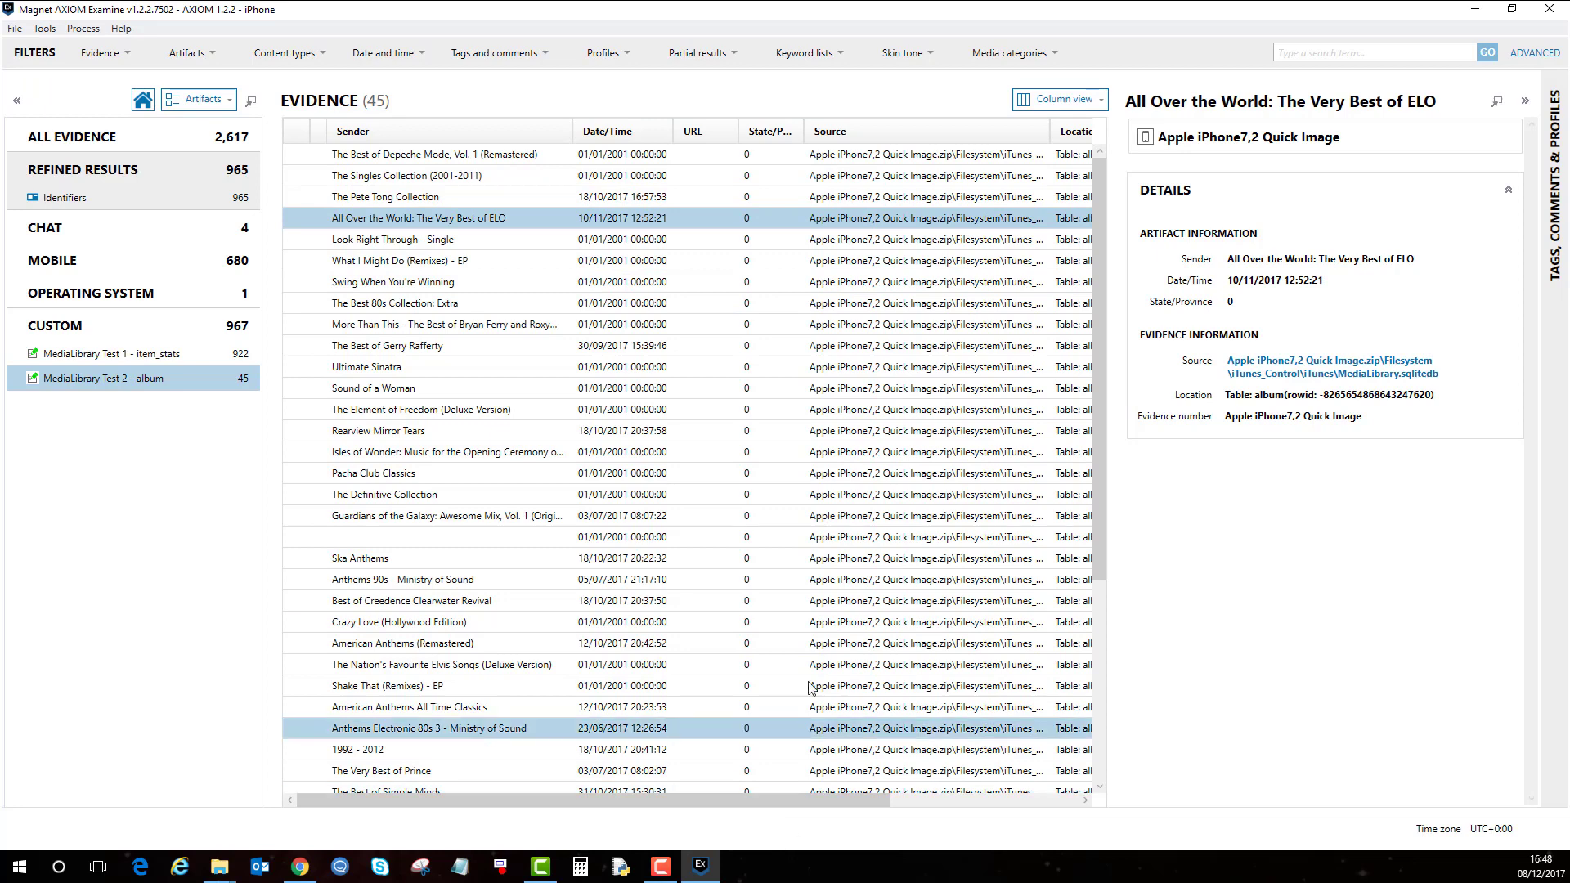